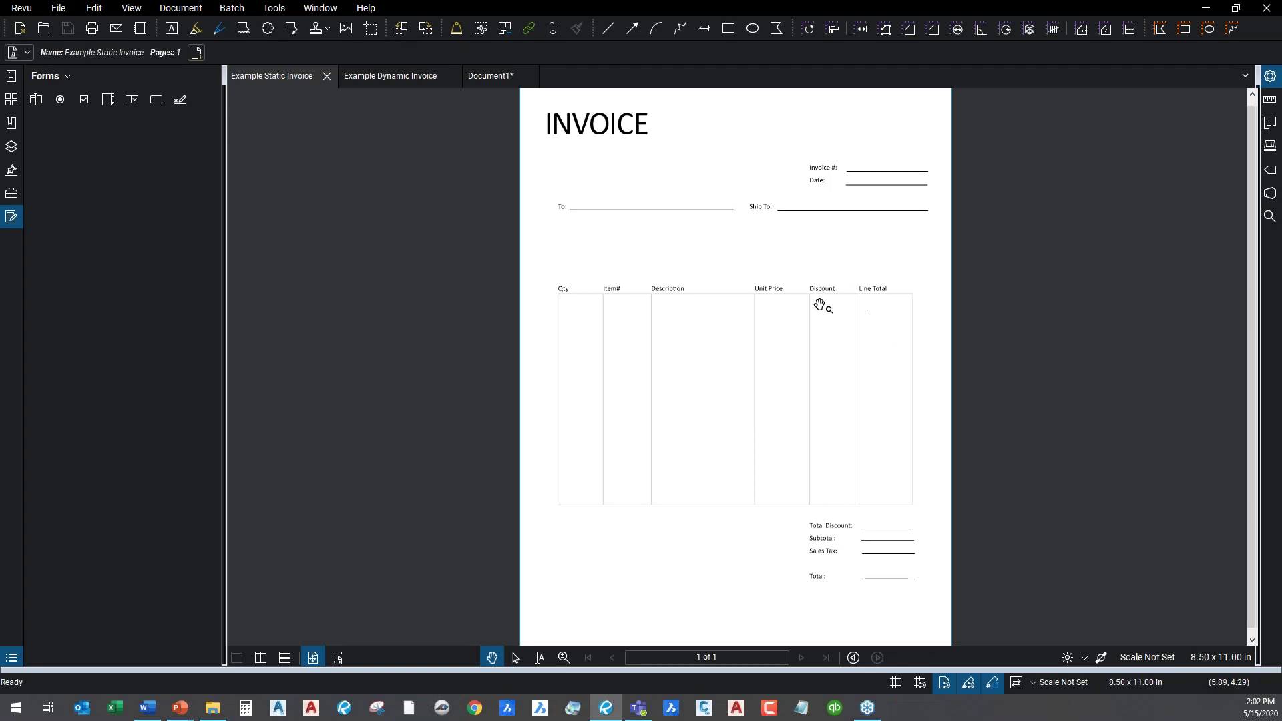
Scroll through the Example Static Invoice to review its To, Ship To lines and item table.
{"action": "scroll", "coordinate": [793, 226], "scroll_direction": "up", "scroll_amount": 3}
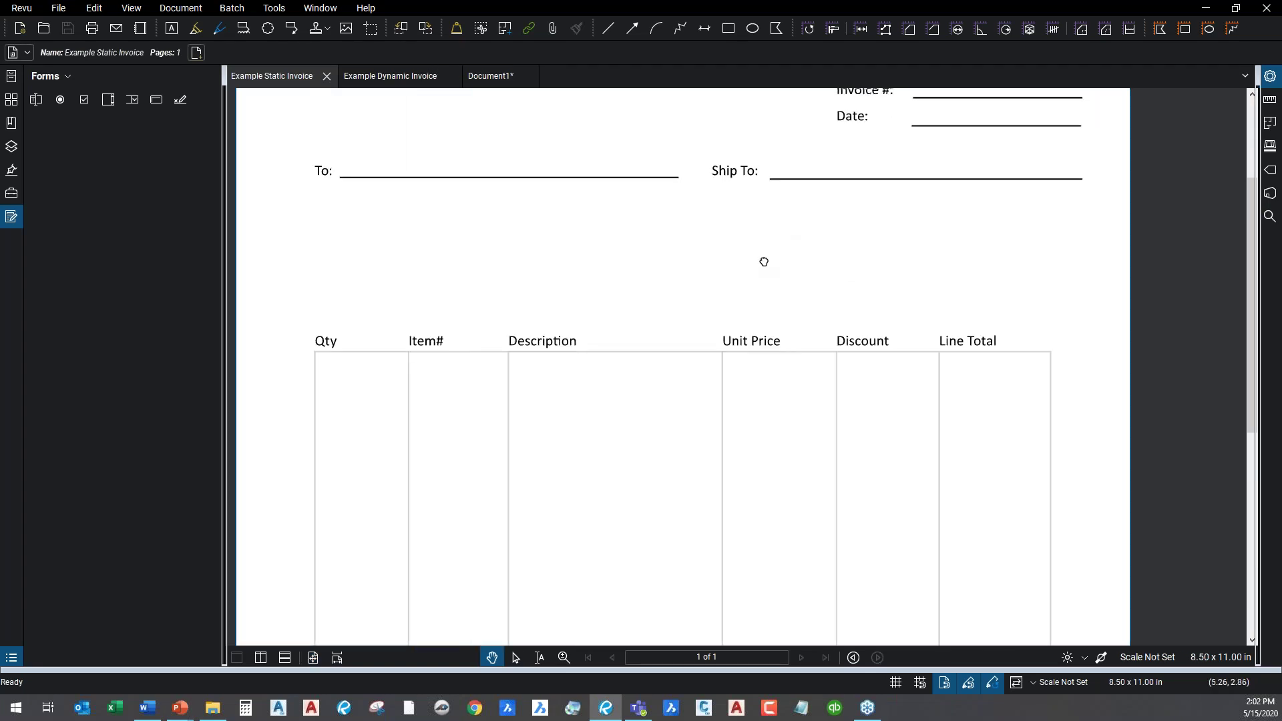
{"action": "left_click_drag", "start_coordinate": [761, 260], "coordinate": [821, 438]}
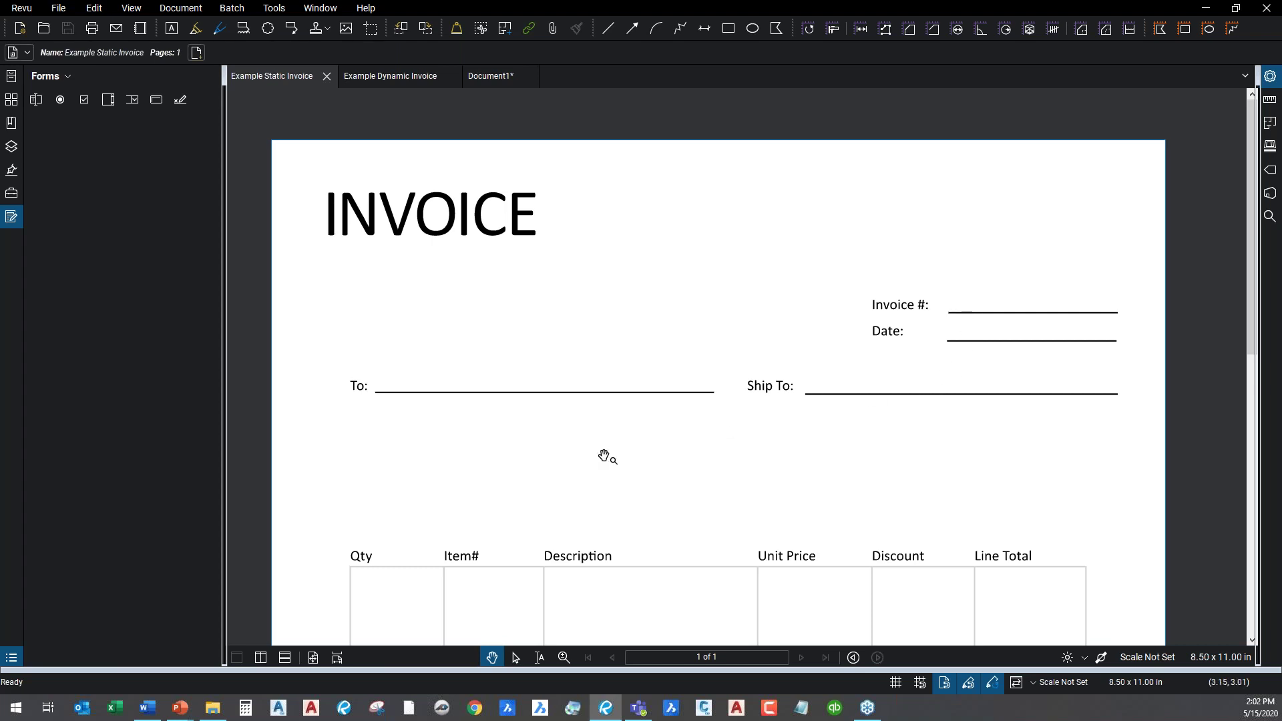
{"action": "left_click_drag", "start_coordinate": [603, 452], "coordinate": [604, 213]}
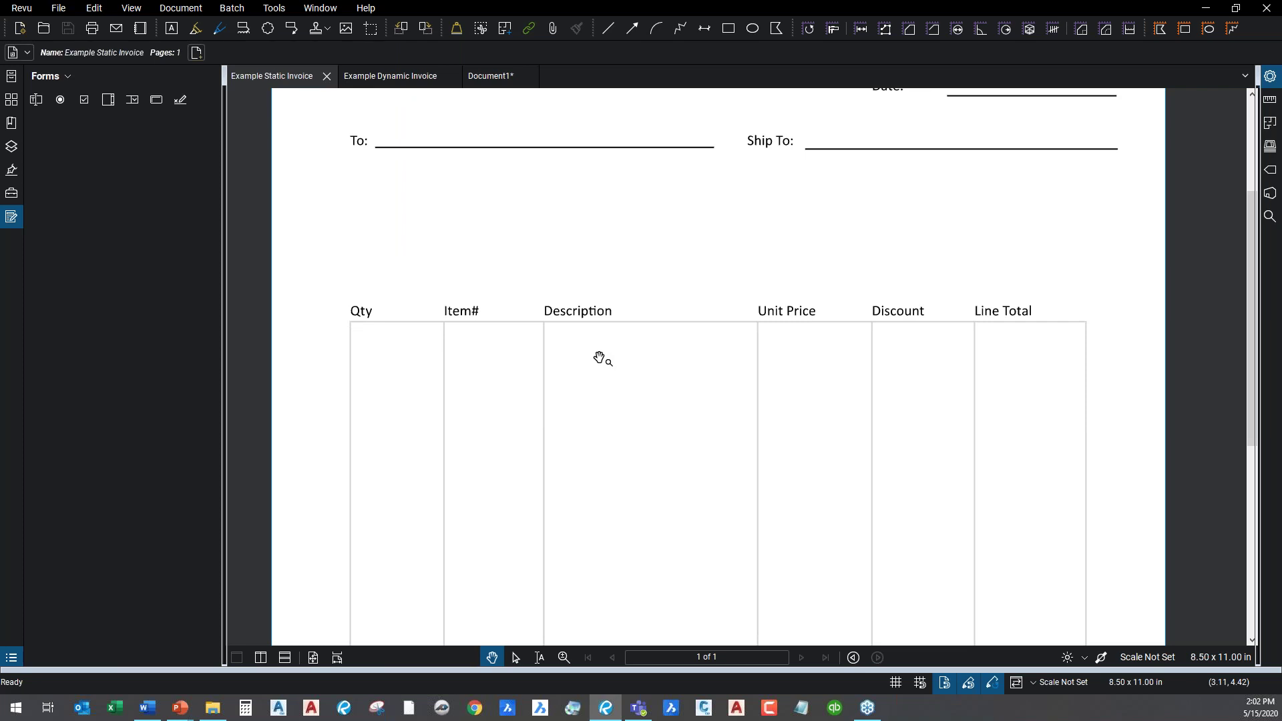
{"action": "left_click_drag", "start_coordinate": [575, 281], "coordinate": [547, 454]}
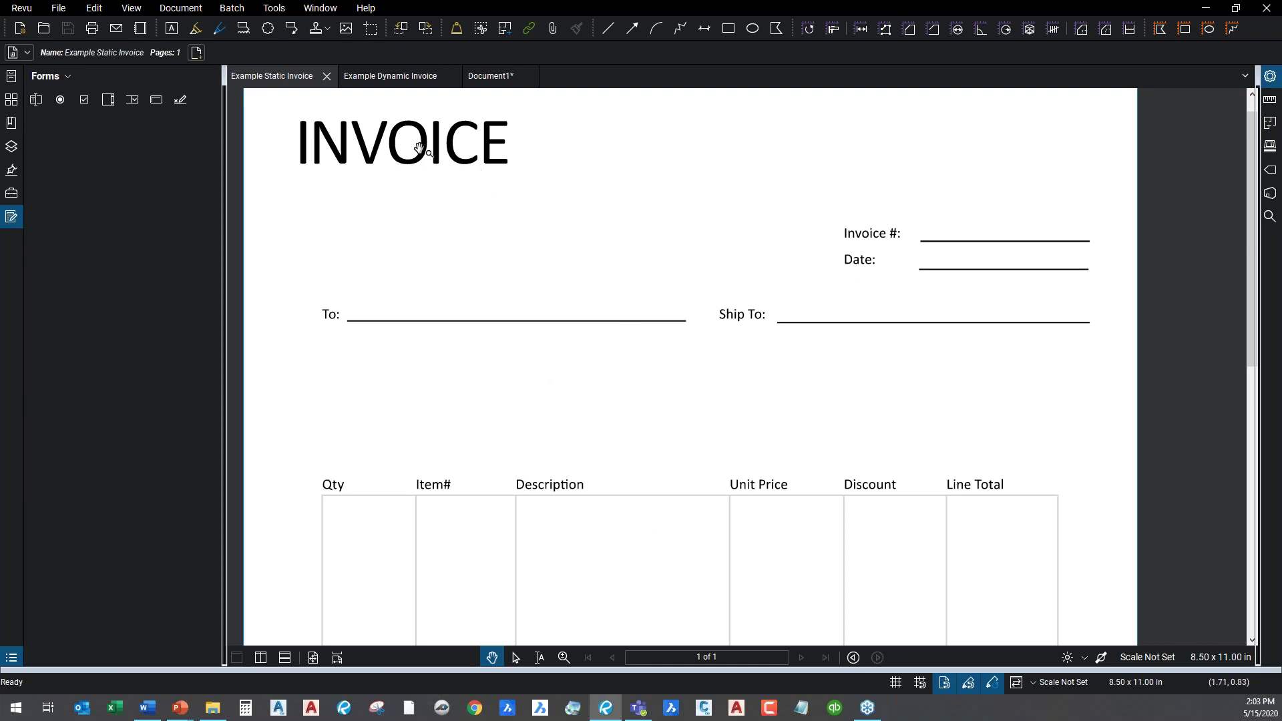
Open the Example Dynamic Invoice and try its Invoice #, Date, To and Ship To fields.
{"action": "left_click", "coordinate": [403, 78]}
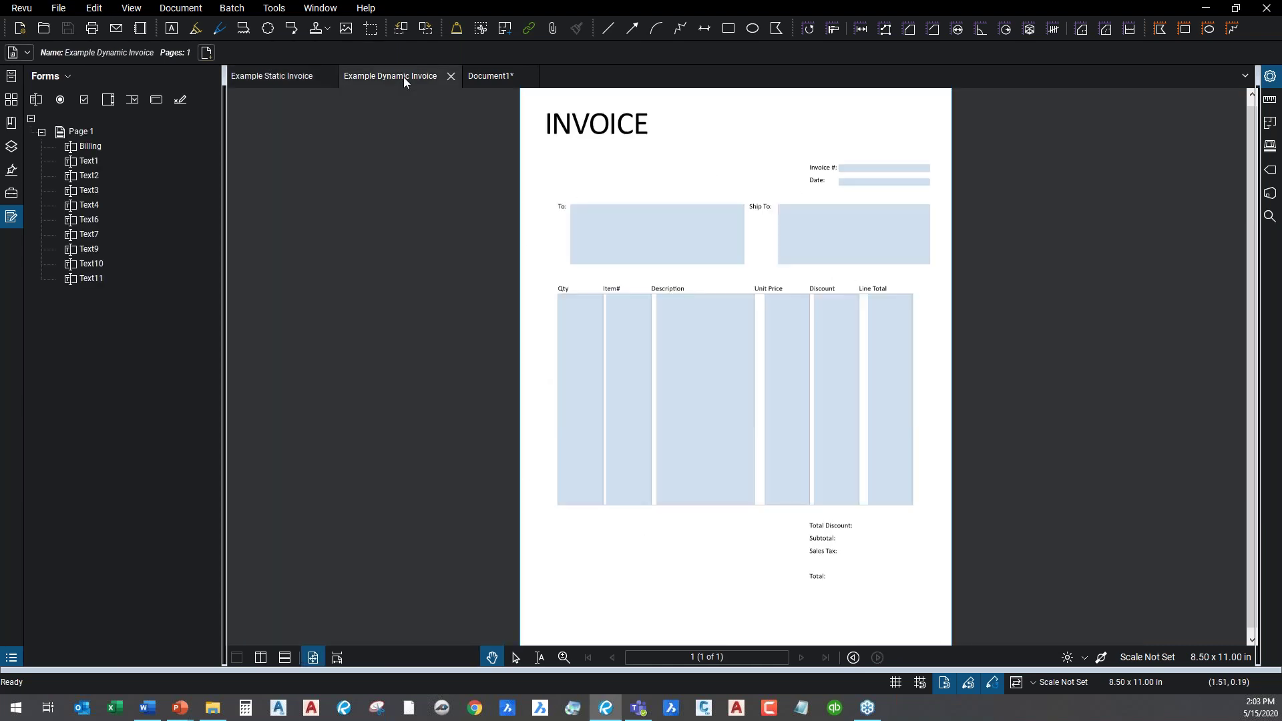
{"action": "scroll", "coordinate": [753, 187], "scroll_direction": "up", "scroll_amount": 2}
{"action": "scroll", "coordinate": [753, 188], "scroll_direction": "up", "scroll_amount": 2}
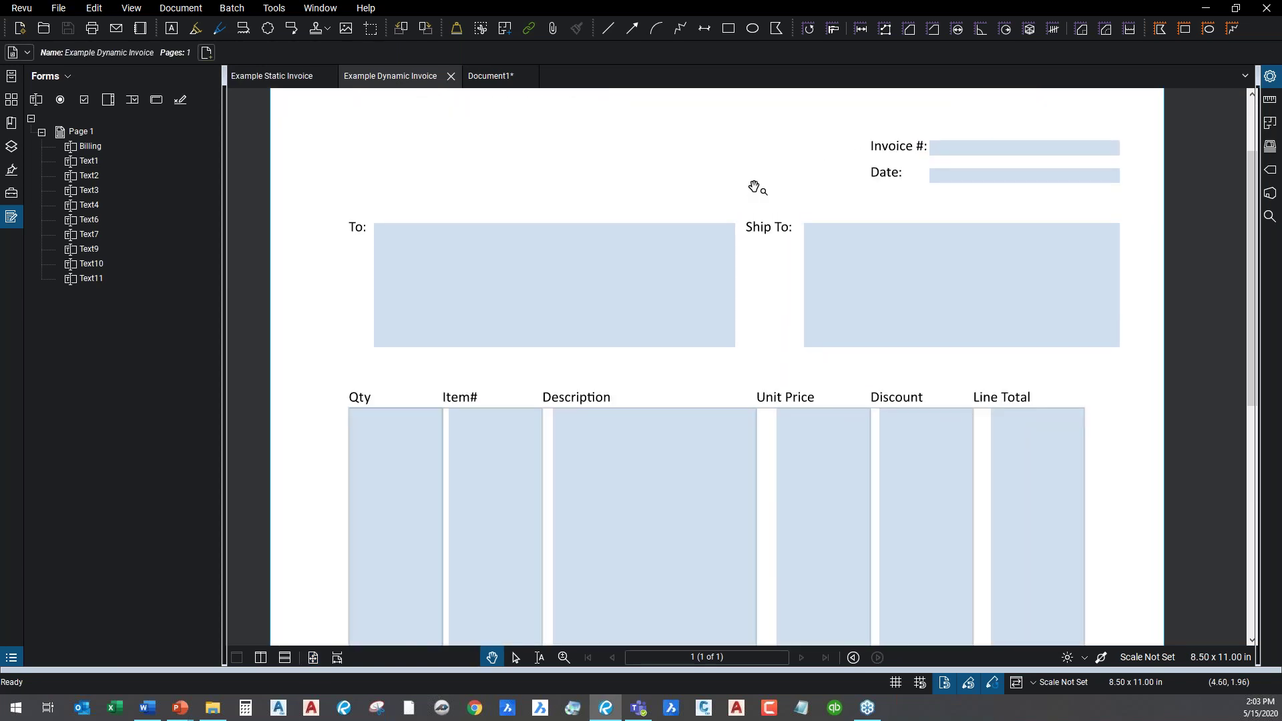
{"action": "left_click_drag", "start_coordinate": [755, 183], "coordinate": [738, 280]}
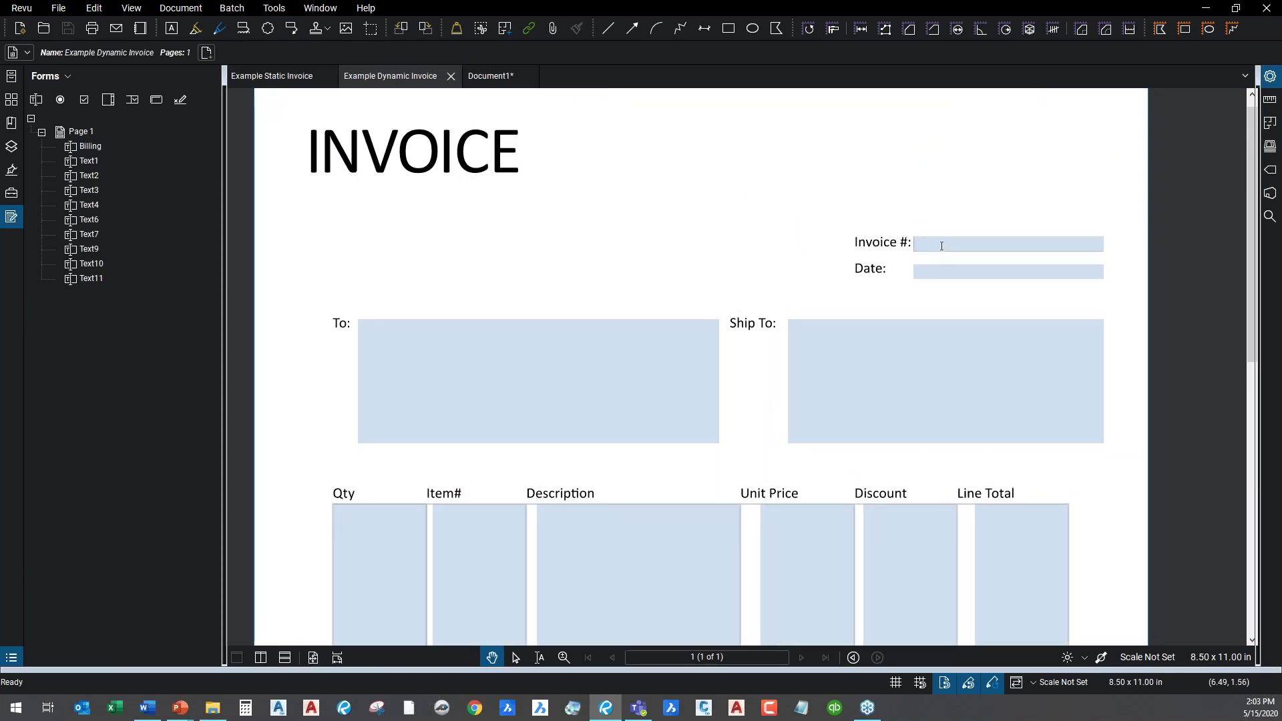
{"action": "left_click", "coordinate": [936, 244]}
{"action": "left_click", "coordinate": [930, 270]}
{"action": "left_click", "coordinate": [539, 362]}
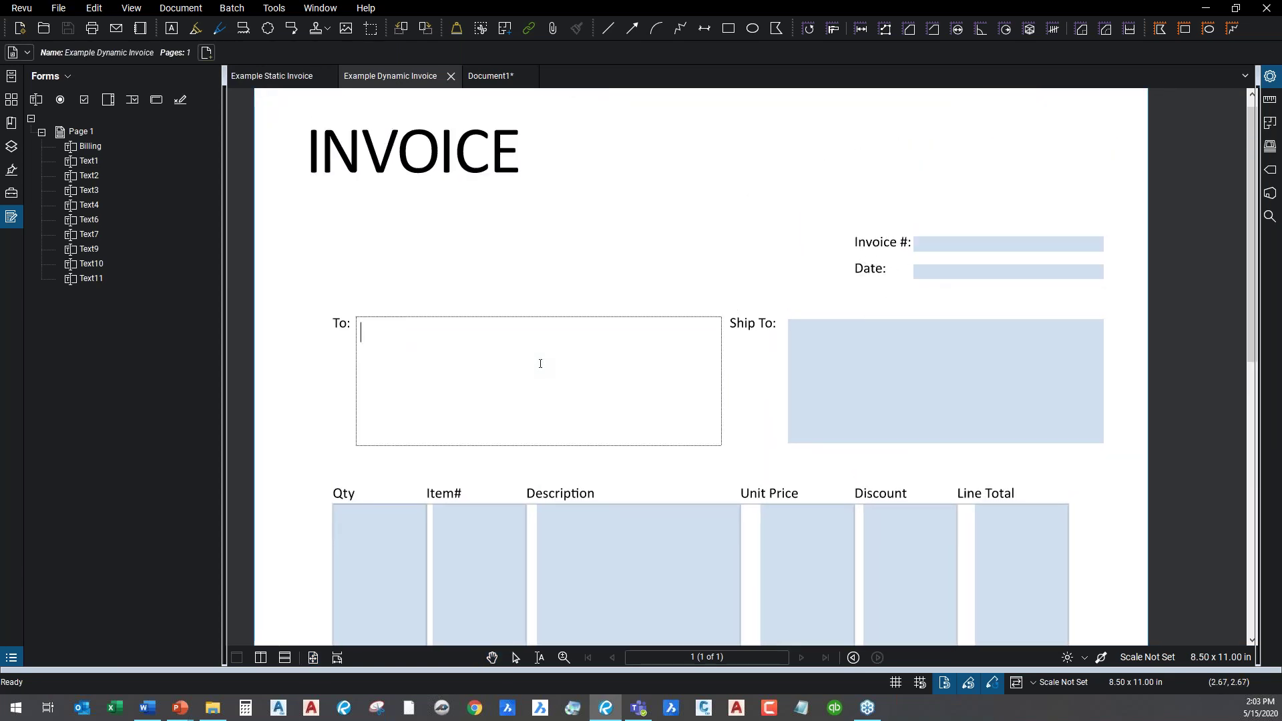
{"action": "left_click", "coordinate": [963, 368]}
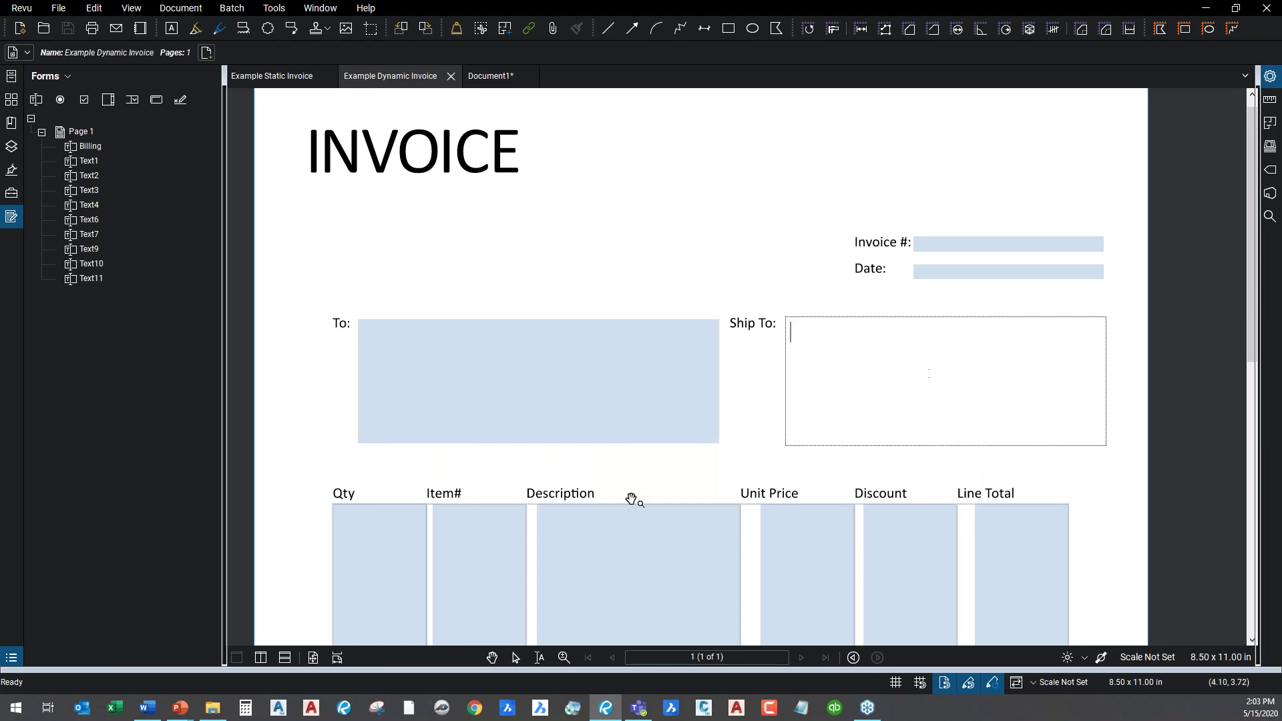
Step through the dynamic invoice's Qty, Item#, Description, Unit Price, Discount and Line Total cells.
{"action": "left_click", "coordinate": [388, 535]}
{"action": "left_click", "coordinate": [484, 536]}
{"action": "left_click", "coordinate": [596, 528]}
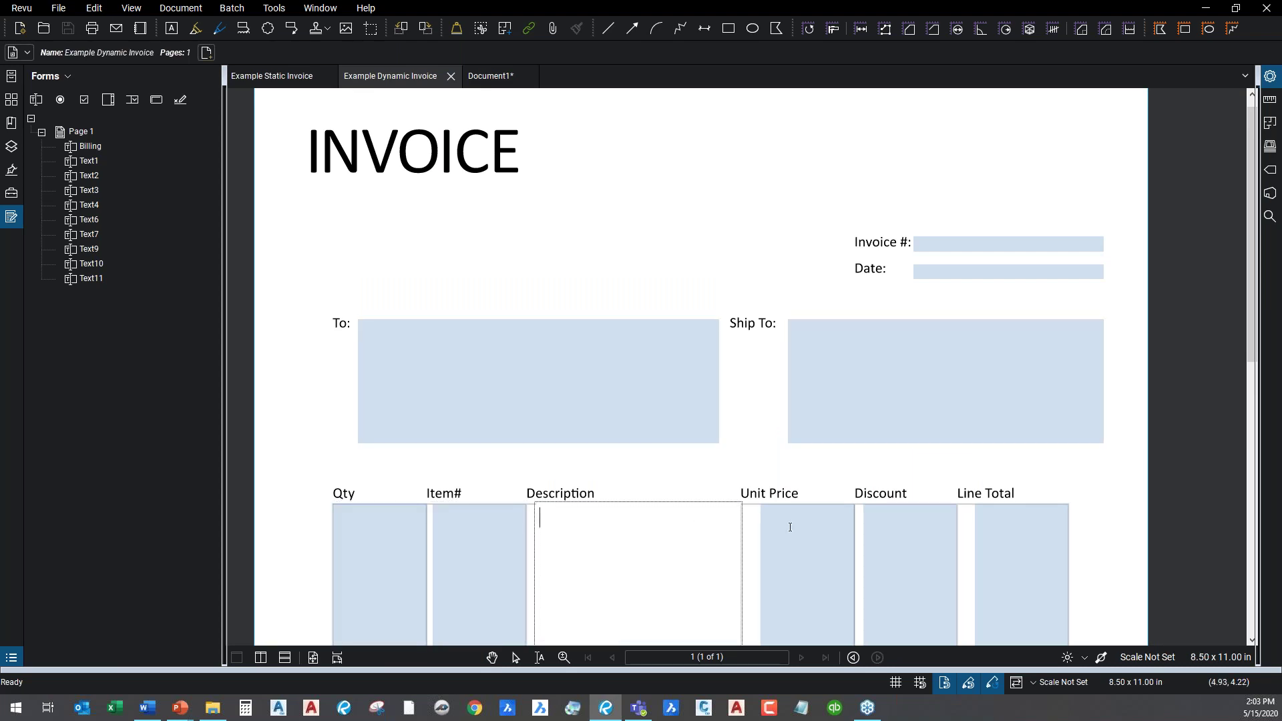
{"action": "left_click", "coordinate": [822, 525]}
{"action": "left_click", "coordinate": [875, 526]}
{"action": "left_click", "coordinate": [984, 531]}
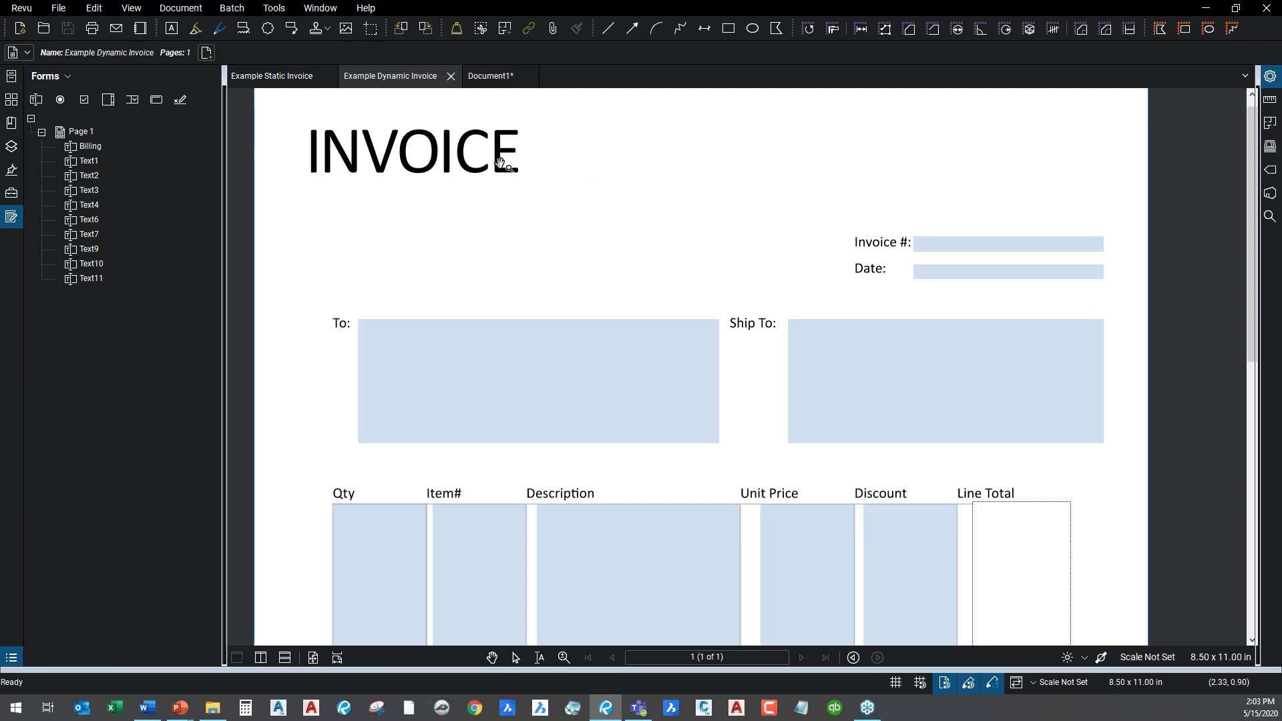
Return to the Example Static Invoice and show the Tools > Form submenu.
{"action": "left_click", "coordinate": [294, 75]}
{"action": "left_click", "coordinate": [400, 77]}
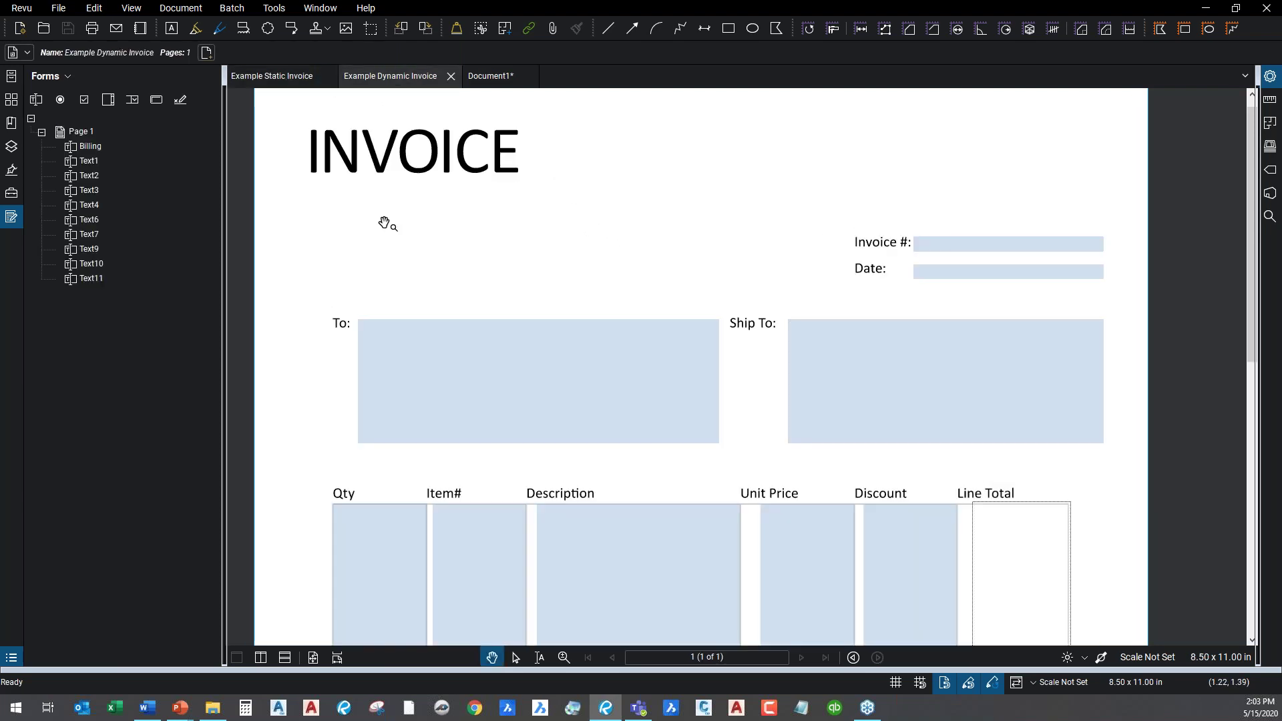
{"action": "left_click", "coordinate": [279, 78]}
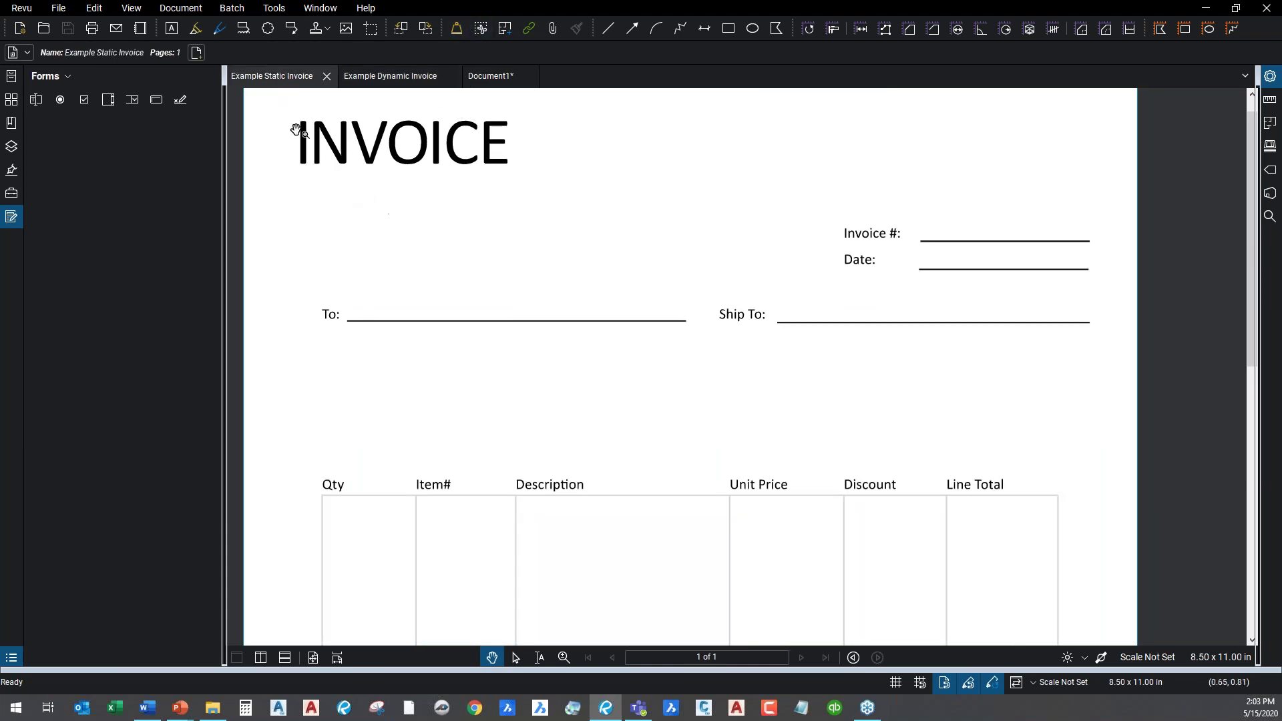
{"action": "left_click", "coordinate": [286, 10]}
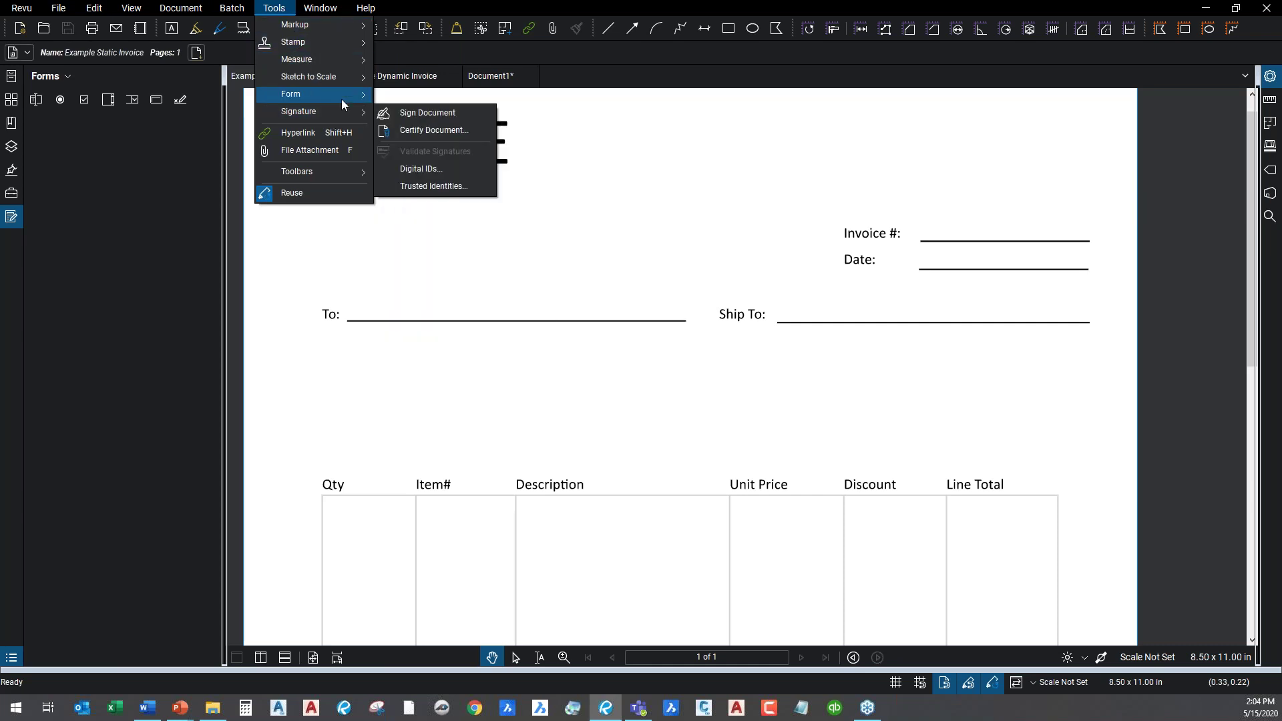
{"action": "mouse_move", "coordinate": [342, 94]}
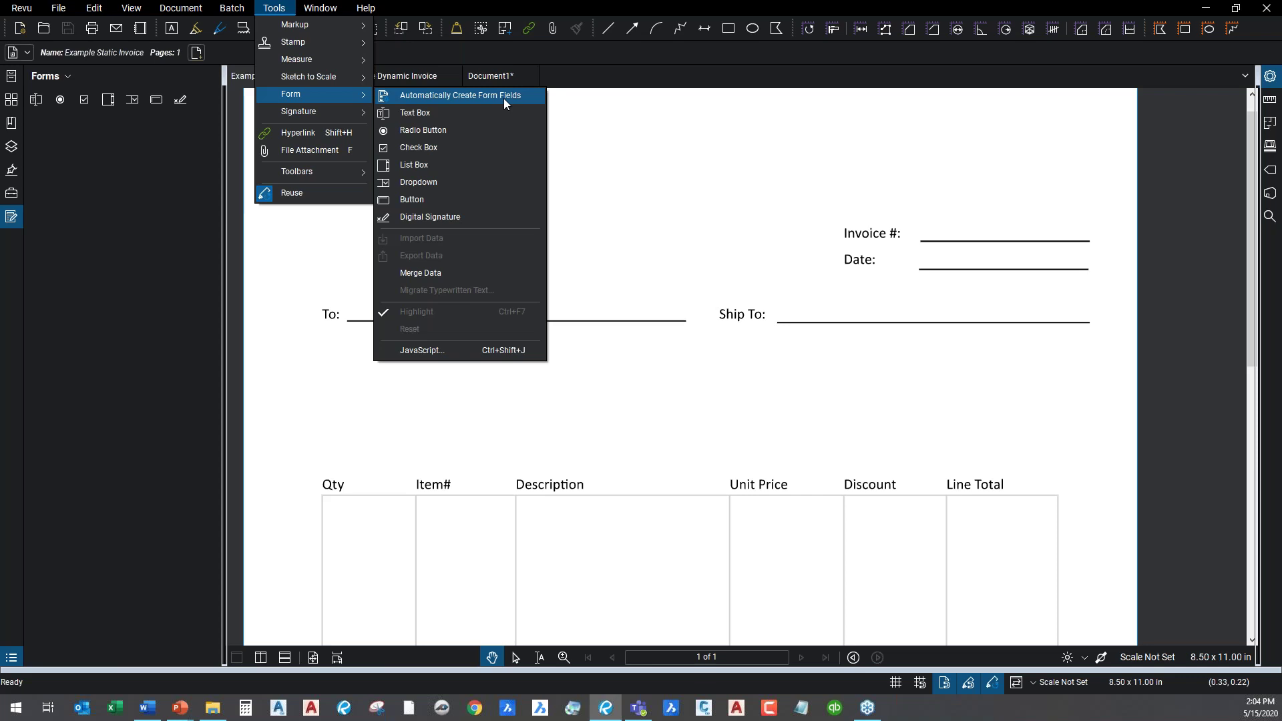
Run Automatically Create Form Fields on the static invoice, accepting OCR first.
{"action": "left_click", "coordinate": [503, 98]}
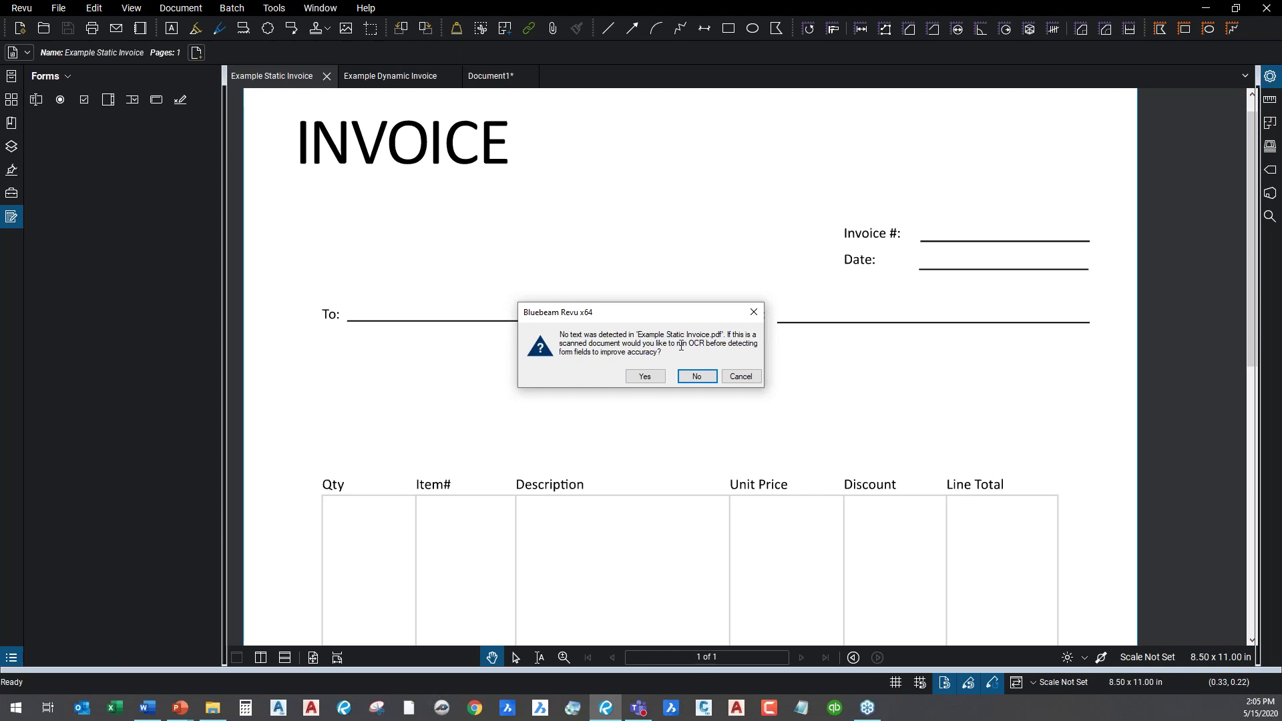
{"action": "left_click", "coordinate": [645, 377]}
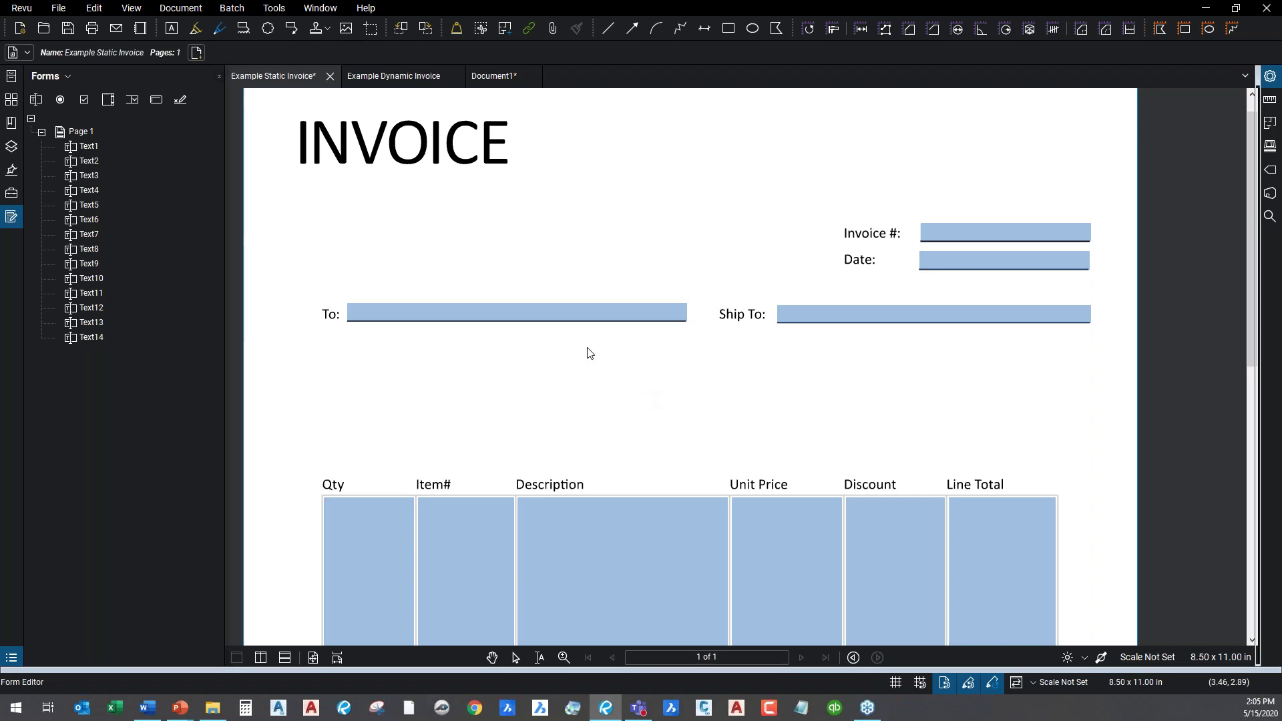
{"action": "left_click", "coordinate": [965, 230]}
{"action": "left_click", "coordinate": [964, 258]}
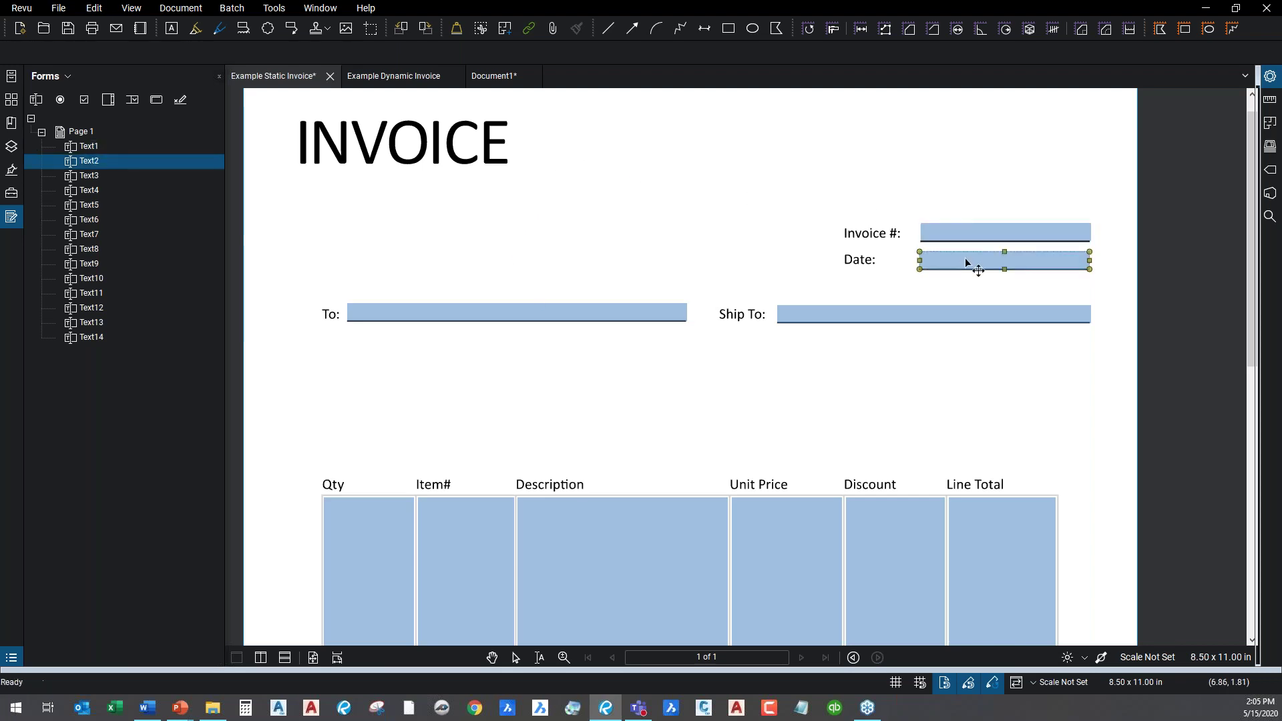
{"action": "left_click", "coordinate": [893, 315]}
{"action": "left_click", "coordinate": [591, 312]}
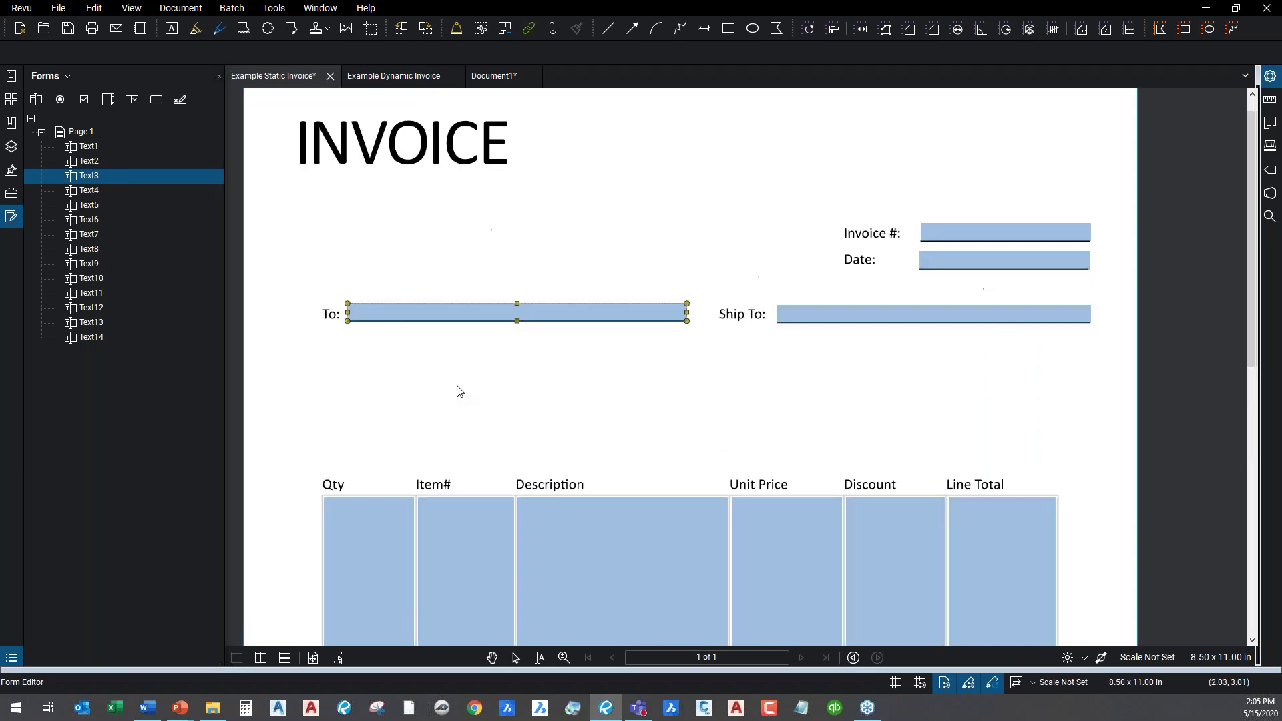
{"action": "left_click_drag", "start_coordinate": [460, 391], "coordinate": [486, 290]}
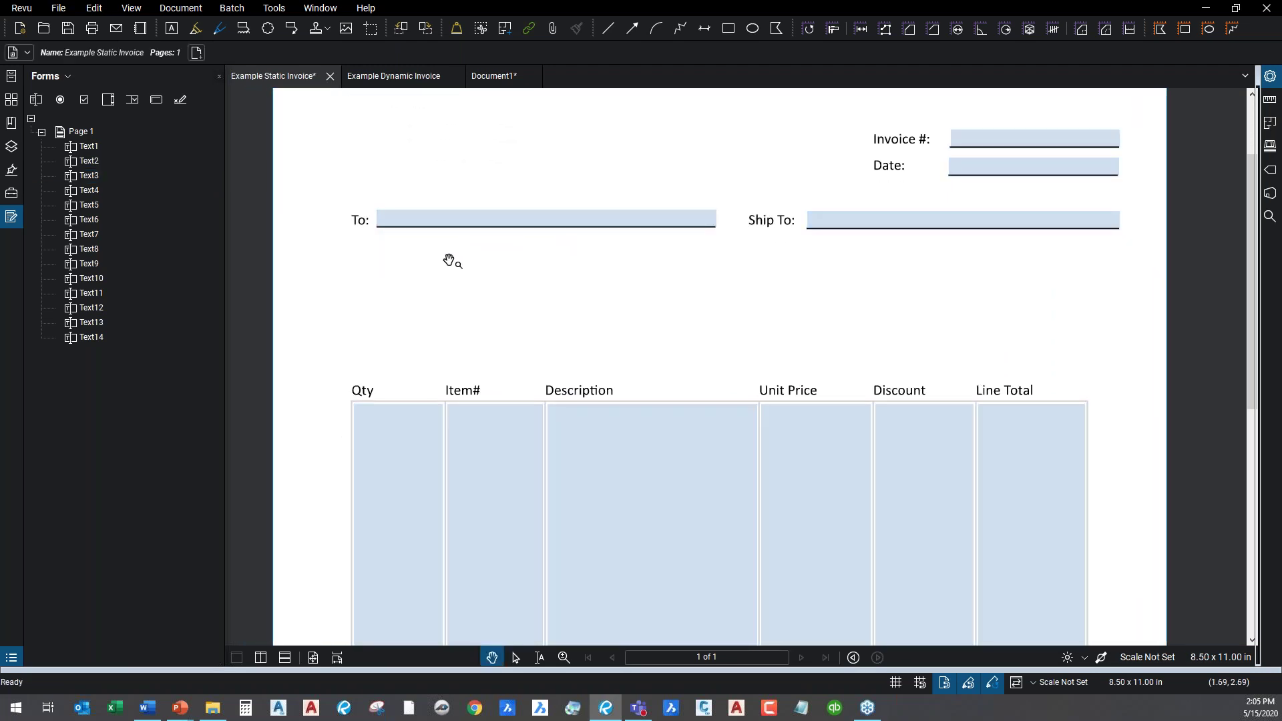
{"action": "left_click", "coordinate": [446, 220]}
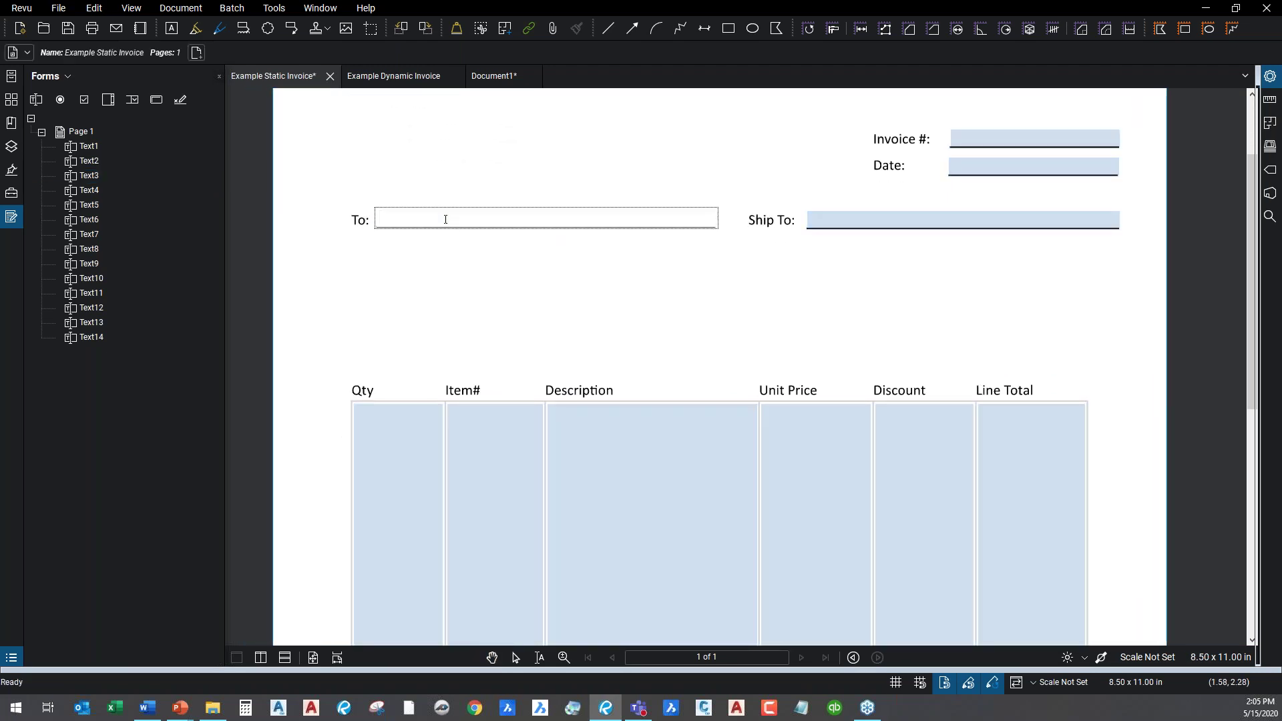
{"action": "type", "text": "Jo SOmebody"}
{"action": "left_click", "coordinate": [984, 139]}
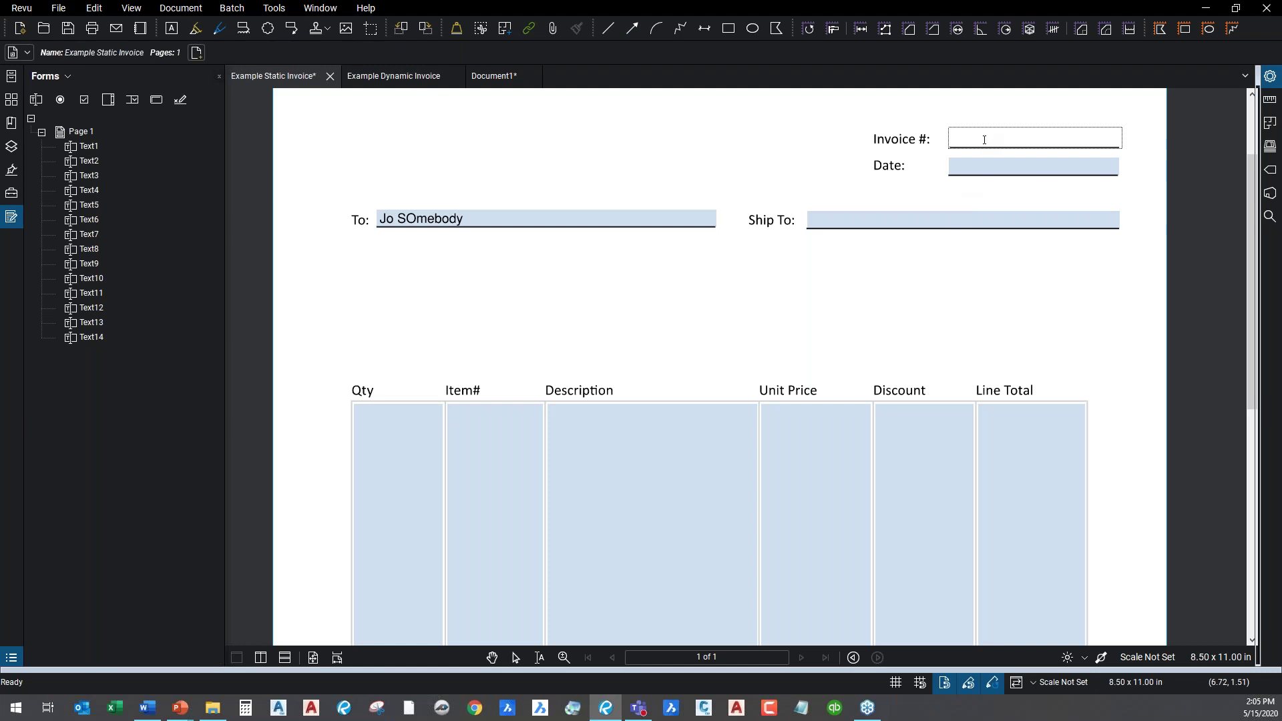
{"action": "type", "text": "1233456467"}
Set Qty and Item# to 1 and type four lines of sample text in Description.
{"action": "left_click", "coordinate": [406, 444]}
{"action": "type", "text": "1"}
{"action": "left_click", "coordinate": [500, 443]}
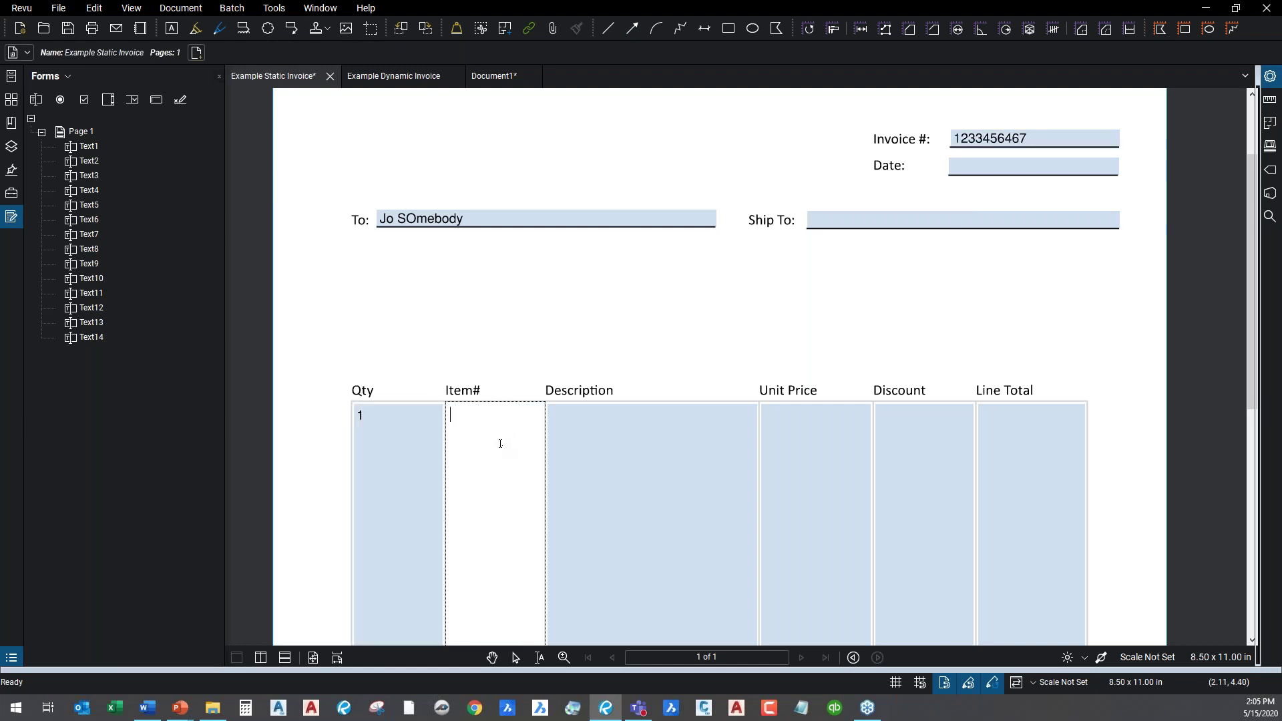
{"action": "type", "text": "1"}
{"action": "left_click", "coordinate": [633, 433]}
{"action": "type", "text": "erl;uj;liyrtopiy\\]r"}
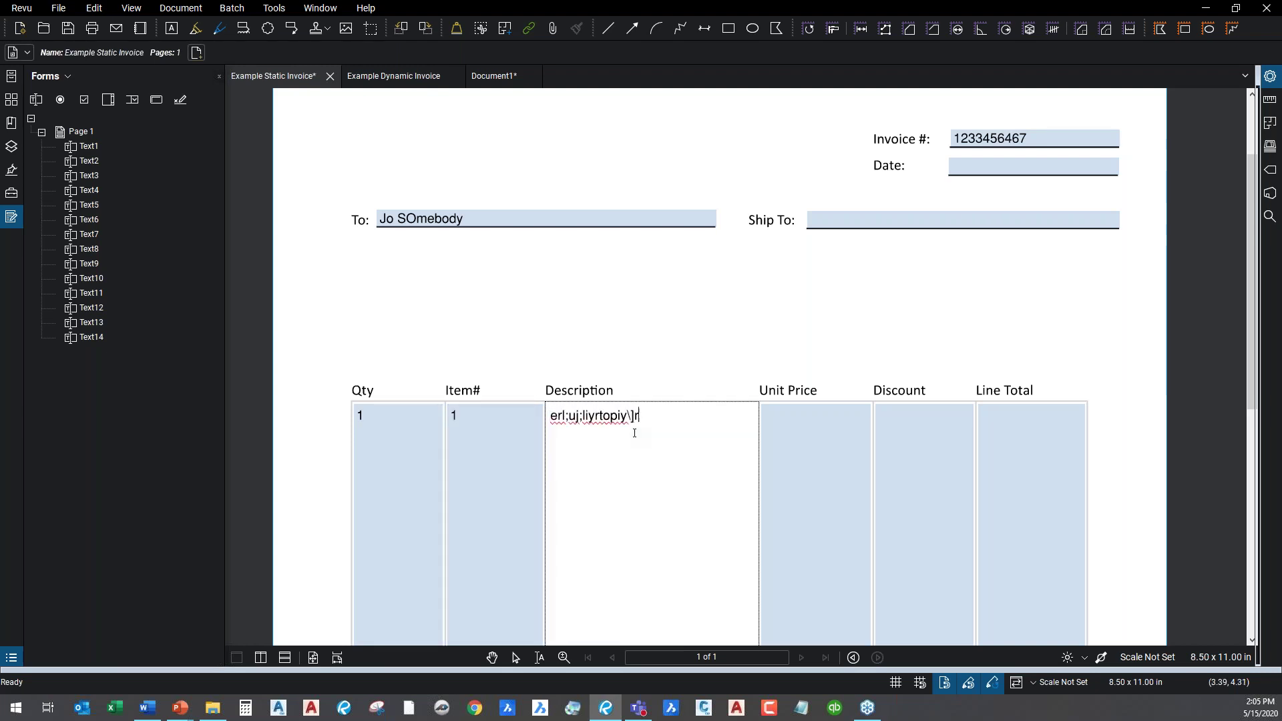
{"action": "type", "text": "tklyjhrtk;jy"}
{"action": "key", "text": "Return"}
{"action": "key", "text": "Return"}
{"action": "type", "text": "rtyeryrte"}
{"action": "key", "text": "Return"}
{"action": "type", "text": "y'ertyjrt"}
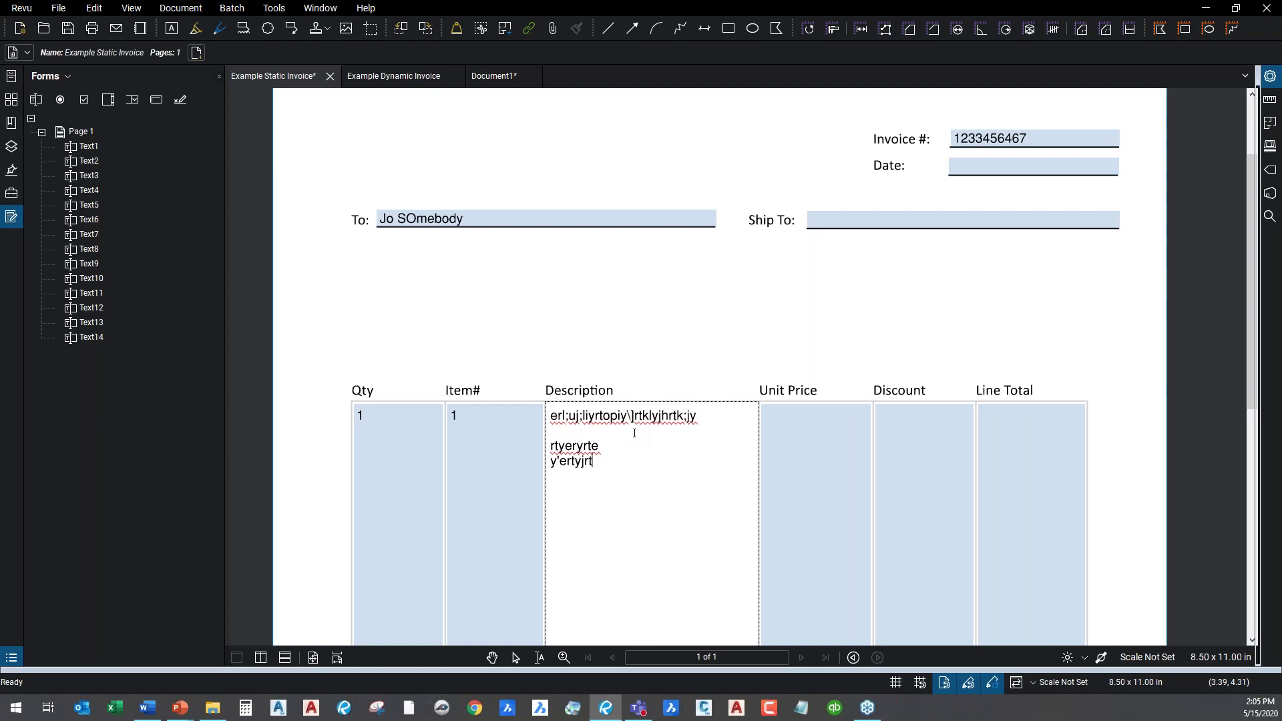
{"action": "type", "text": "y'lkrwt"}
{"action": "key", "text": "Return"}
{"action": "type", "text": "'y"}
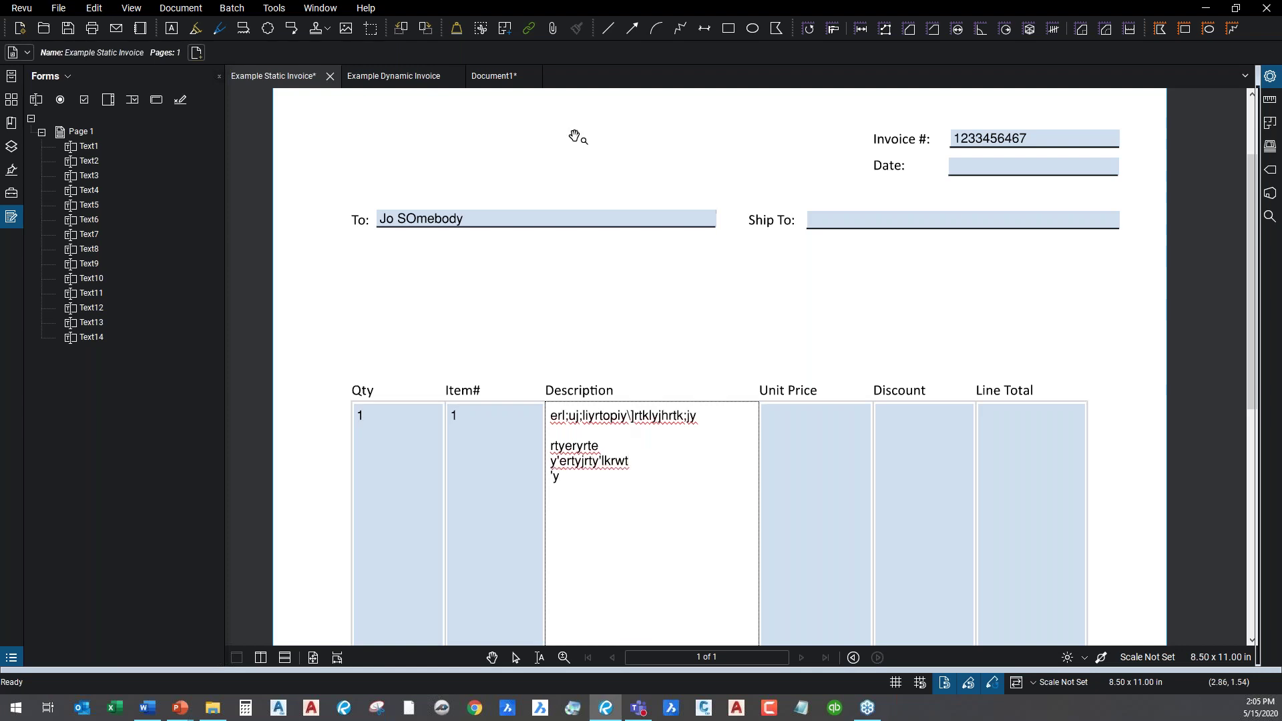
{"action": "left_click", "coordinate": [595, 284]}
{"action": "scroll", "coordinate": [625, 295], "scroll_direction": "down", "scroll_amount": 4}
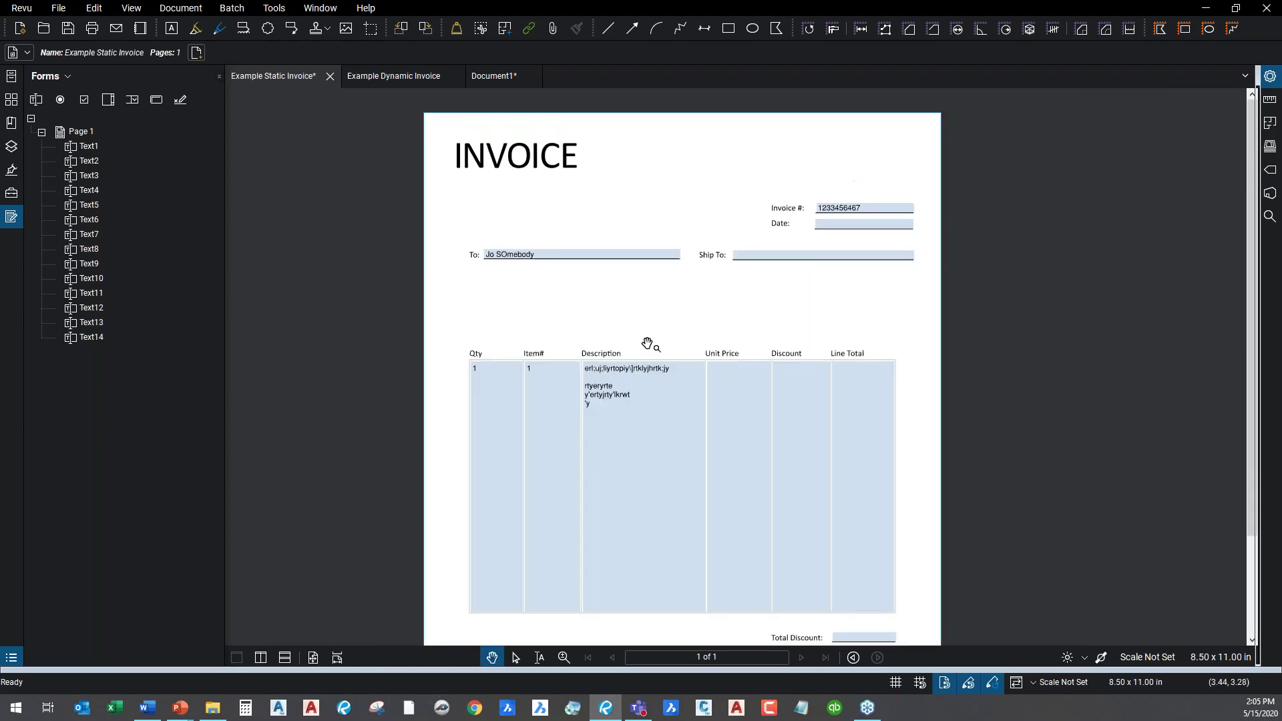
{"action": "scroll", "coordinate": [830, 398], "scroll_direction": "up", "scroll_amount": 3}
{"action": "scroll", "coordinate": [830, 398], "scroll_direction": "up", "scroll_amount": 1}
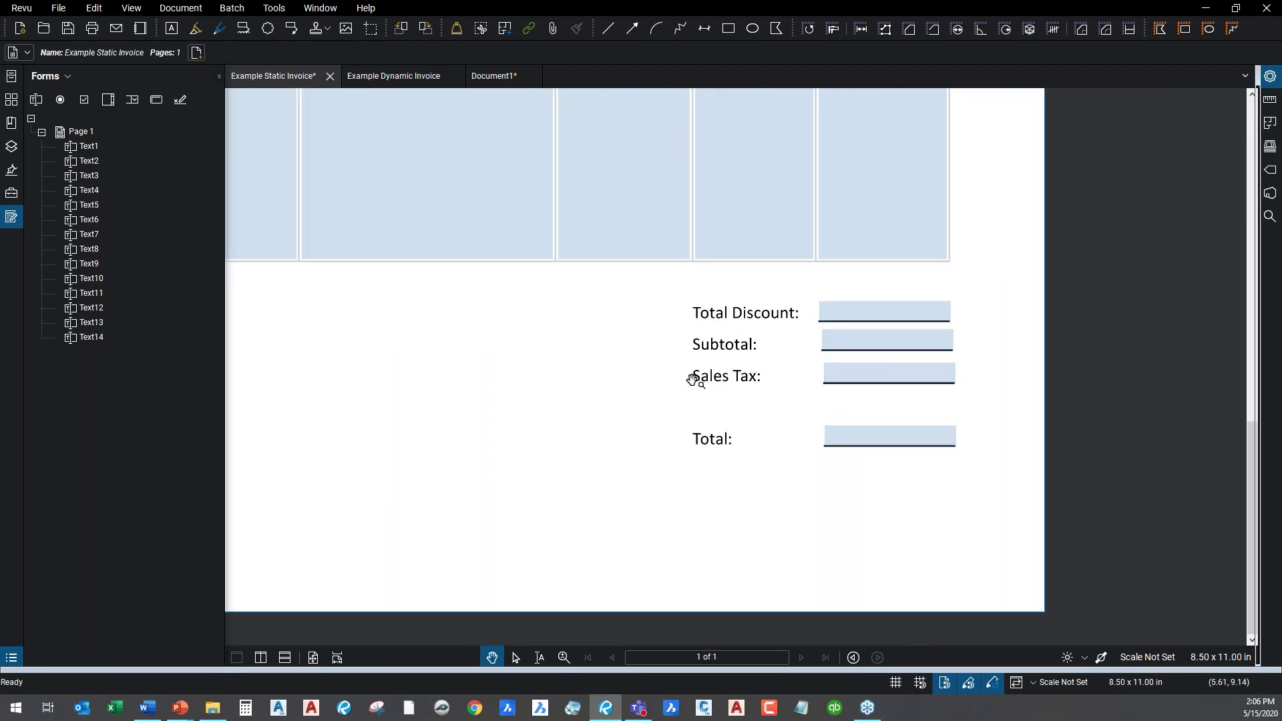
{"action": "scroll", "coordinate": [581, 361], "scroll_direction": "down", "scroll_amount": 2}
{"action": "scroll", "coordinate": [582, 355], "scroll_direction": "down", "scroll_amount": 4}
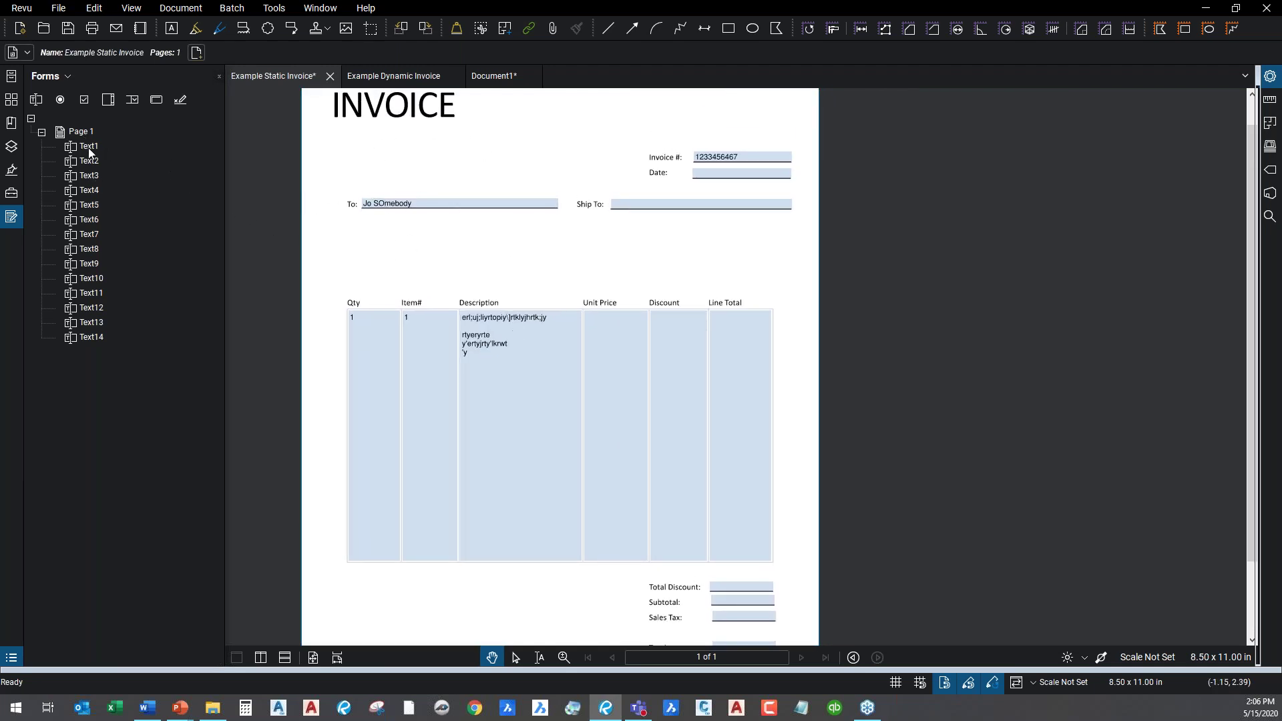
{"action": "left_click", "coordinate": [89, 146]}
{"action": "left_click", "coordinate": [92, 162]}
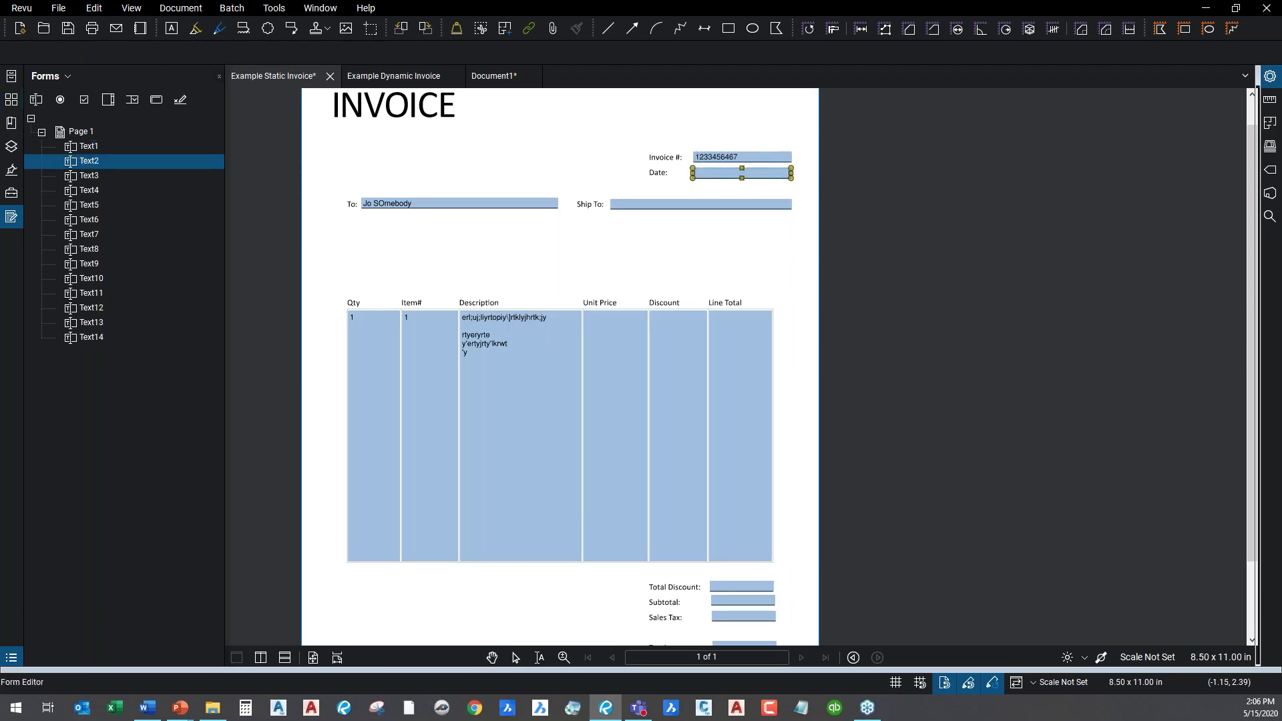
{"action": "left_click", "coordinate": [93, 175]}
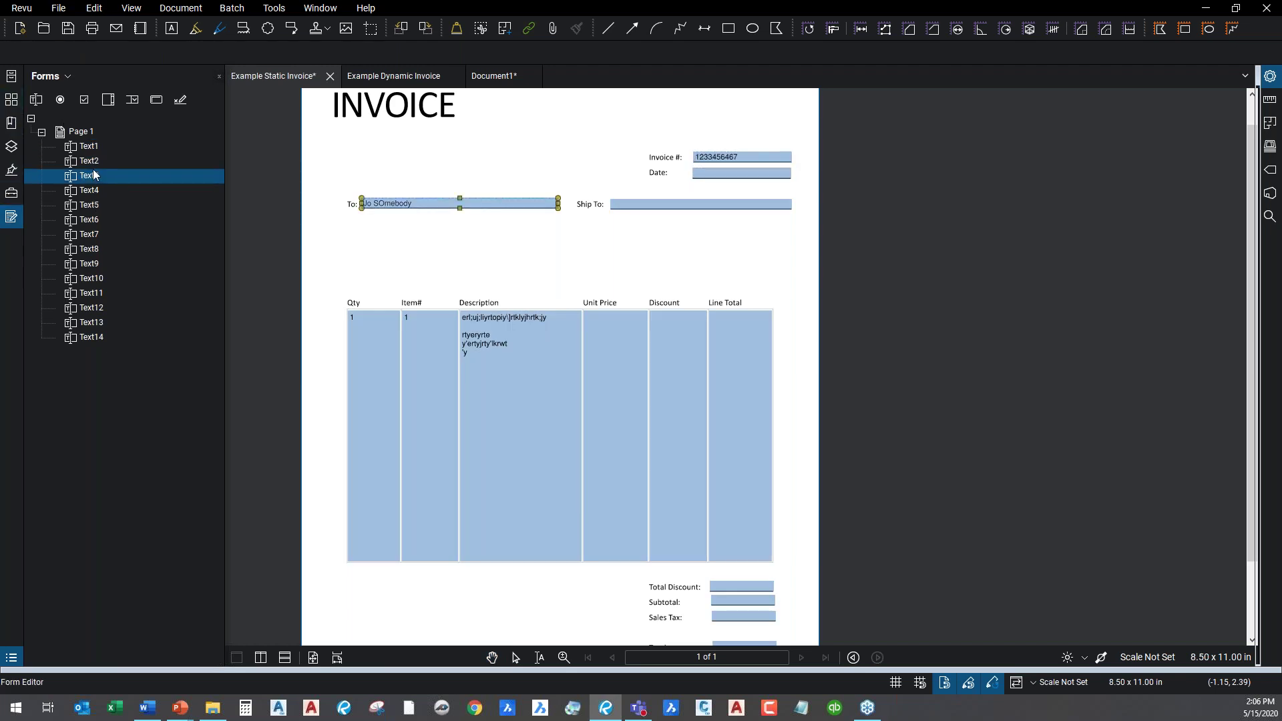
{"action": "left_click", "coordinate": [91, 147]}
{"action": "left_click", "coordinate": [92, 162]}
{"action": "left_click", "coordinate": [91, 177]}
{"action": "scroll", "coordinate": [559, 211], "scroll_direction": "up", "scroll_amount": 2}
{"action": "key", "text": "Escape"}
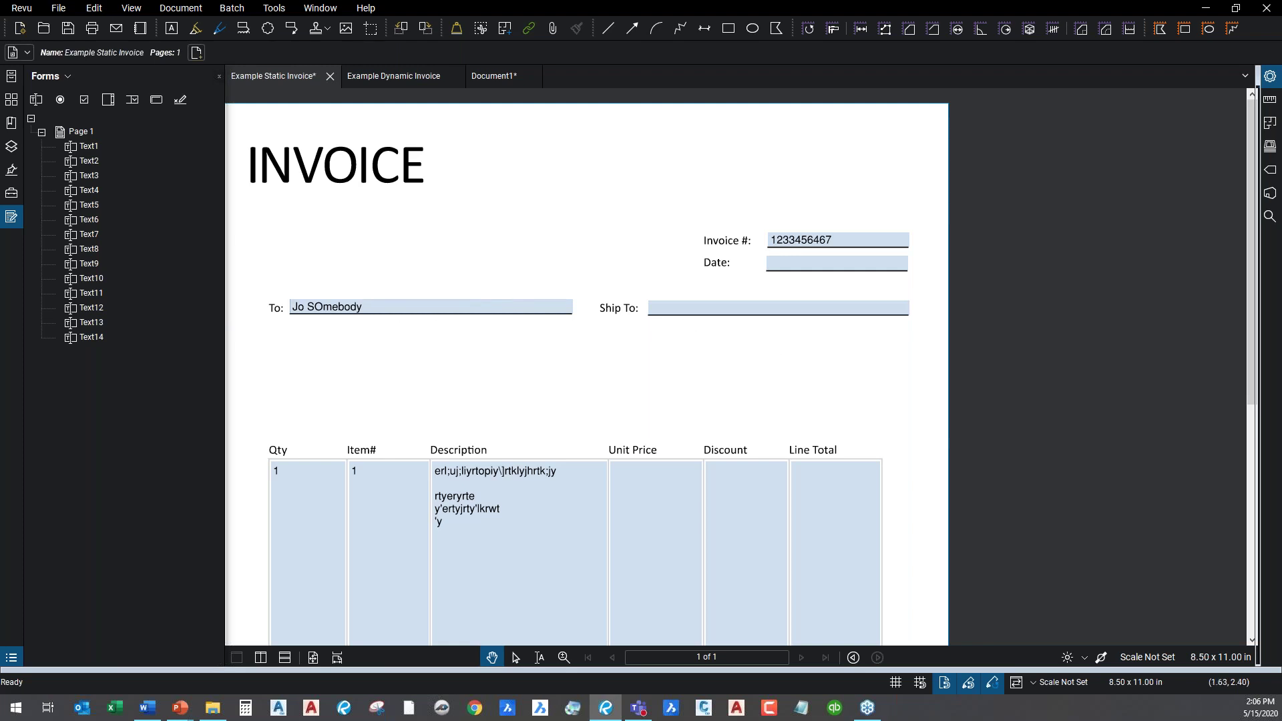
{"action": "scroll", "coordinate": [318, 330], "scroll_direction": "up", "scroll_amount": 2}
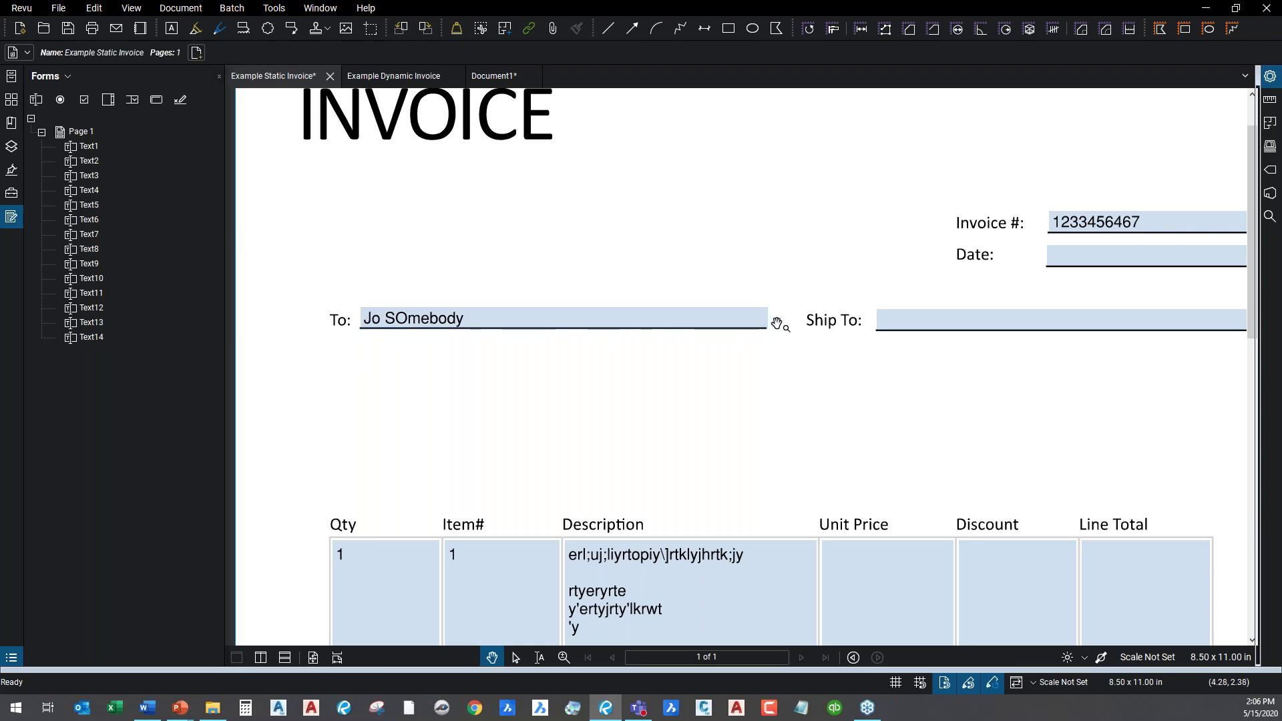
Switch to the Document1 RFI tab and scroll to view the RFI page.
{"action": "left_click", "coordinate": [492, 78]}
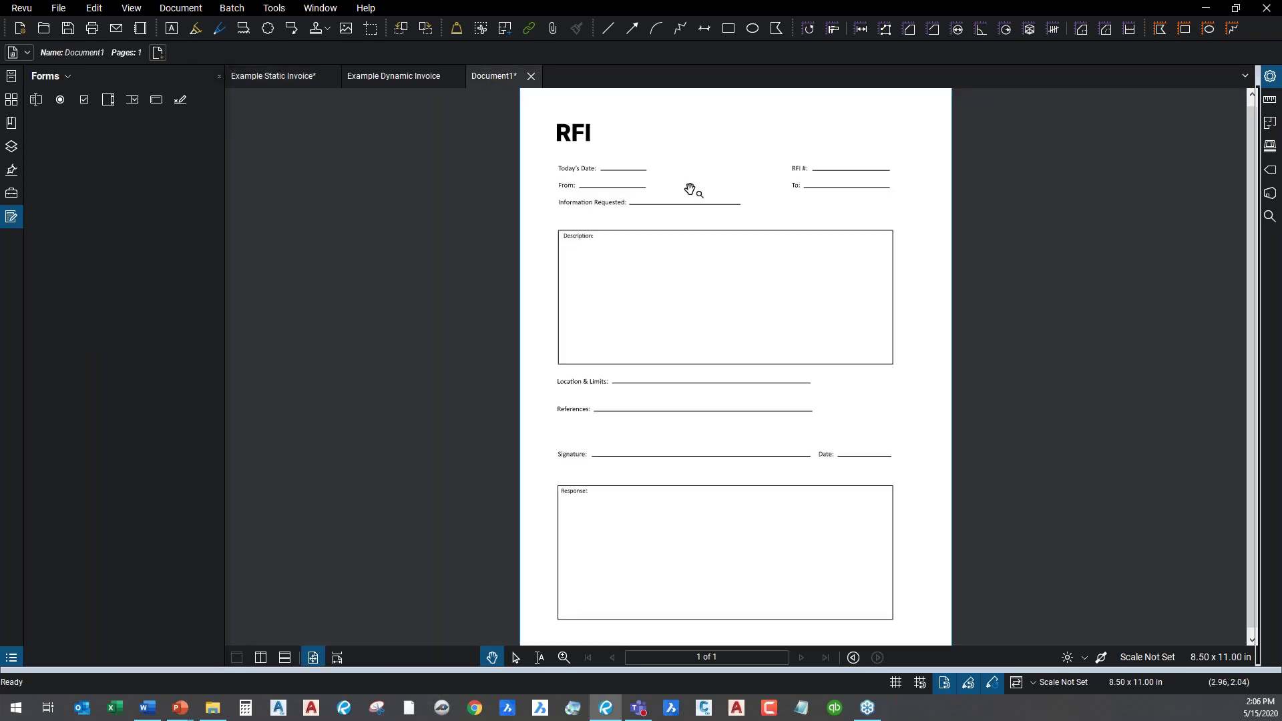
{"action": "scroll", "coordinate": [690, 189], "scroll_direction": "up", "scroll_amount": 4}
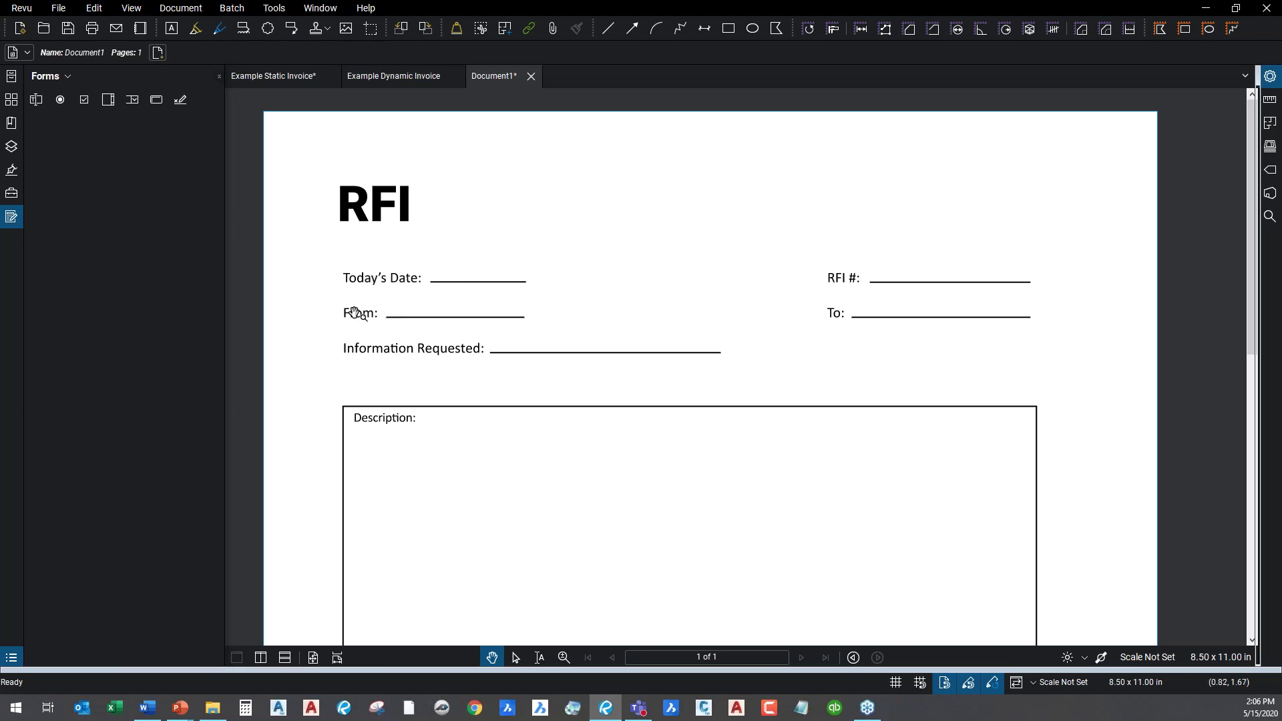
{"action": "scroll", "coordinate": [454, 377], "scroll_direction": "down", "scroll_amount": 1}
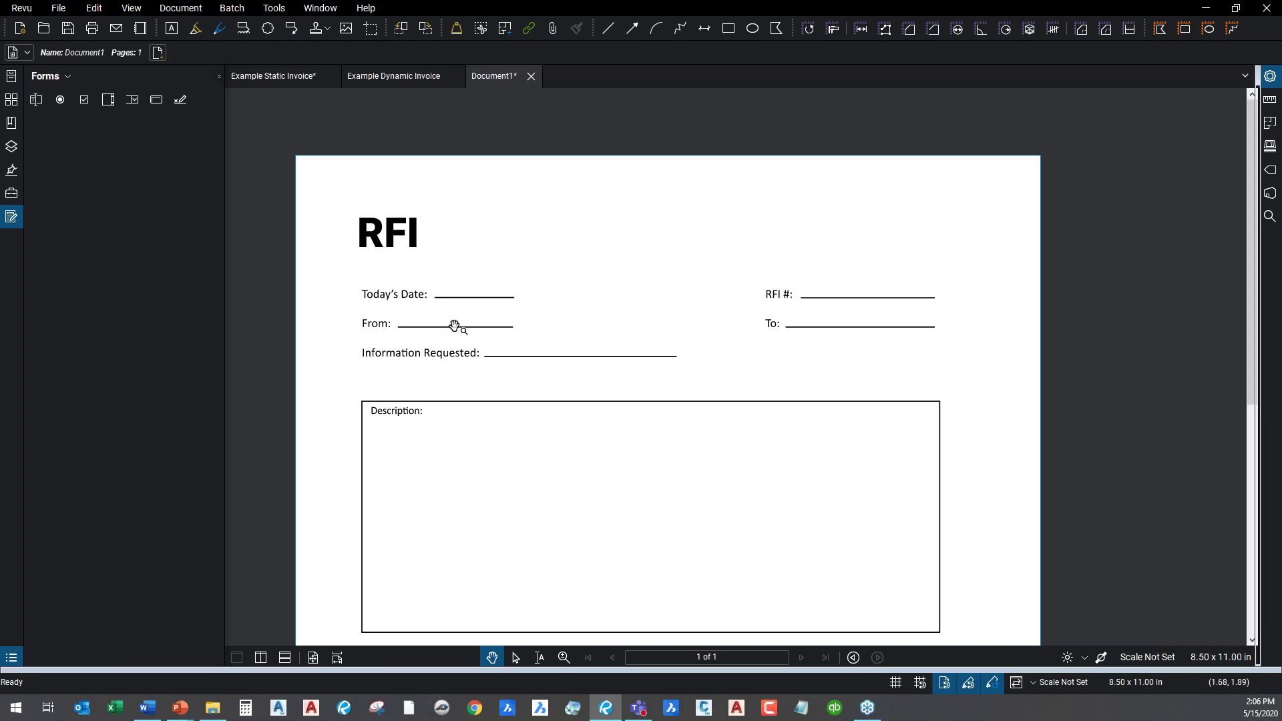
{"action": "scroll", "coordinate": [631, 434], "scroll_direction": "down", "scroll_amount": 1}
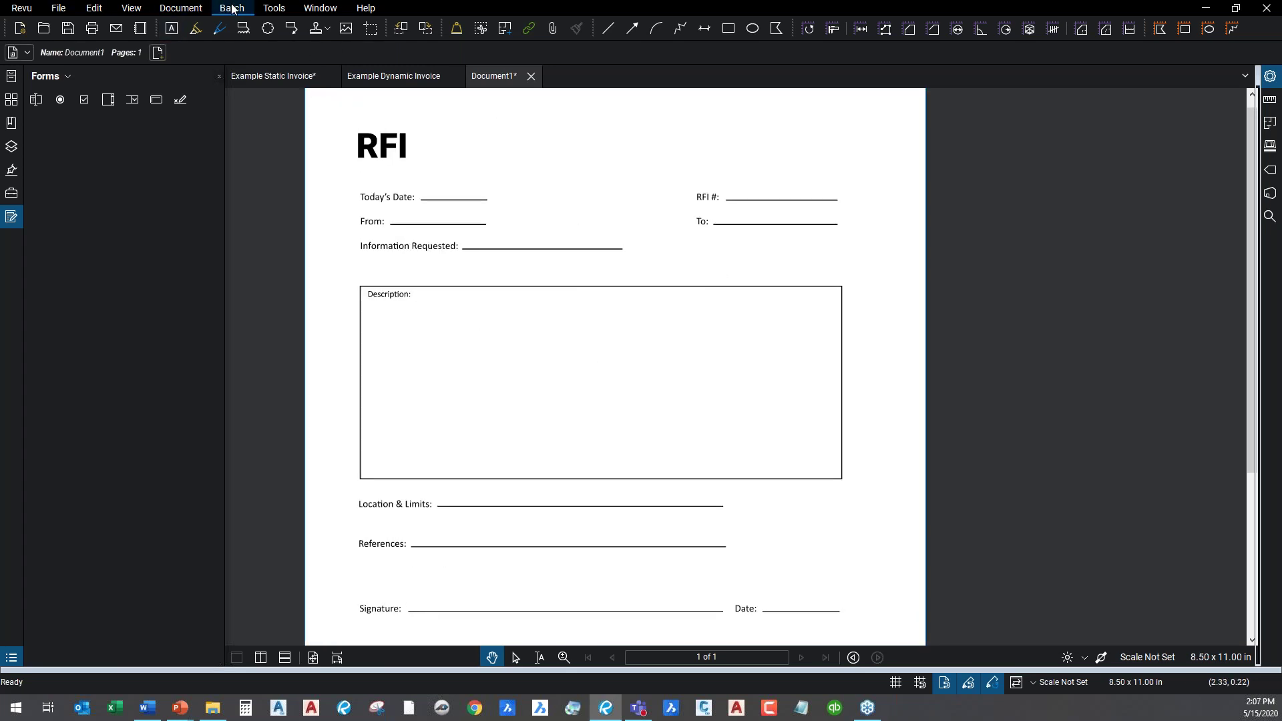
Auto-create form fields on the RFI page, then exit Form Editor and center the top fields.
{"action": "left_click", "coordinate": [274, 8]}
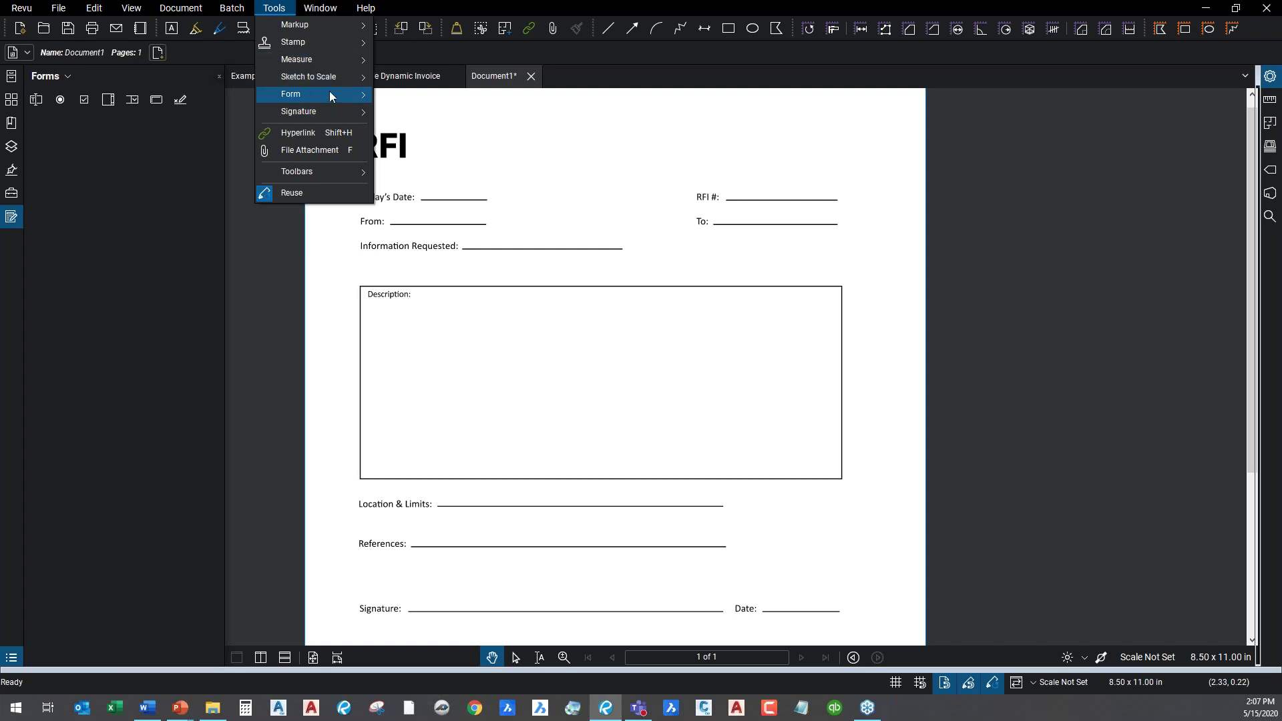
{"action": "mouse_move", "coordinate": [329, 92]}
{"action": "left_click", "coordinate": [425, 100]}
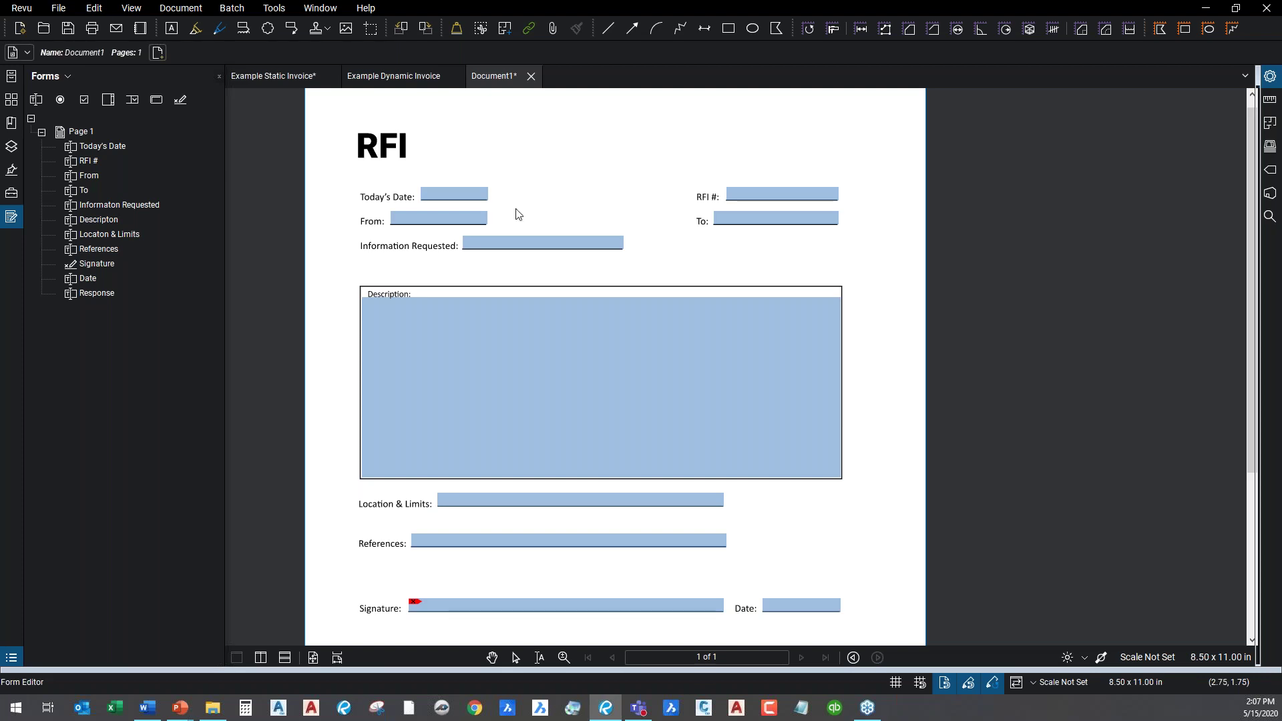
{"action": "key", "text": "Escape"}
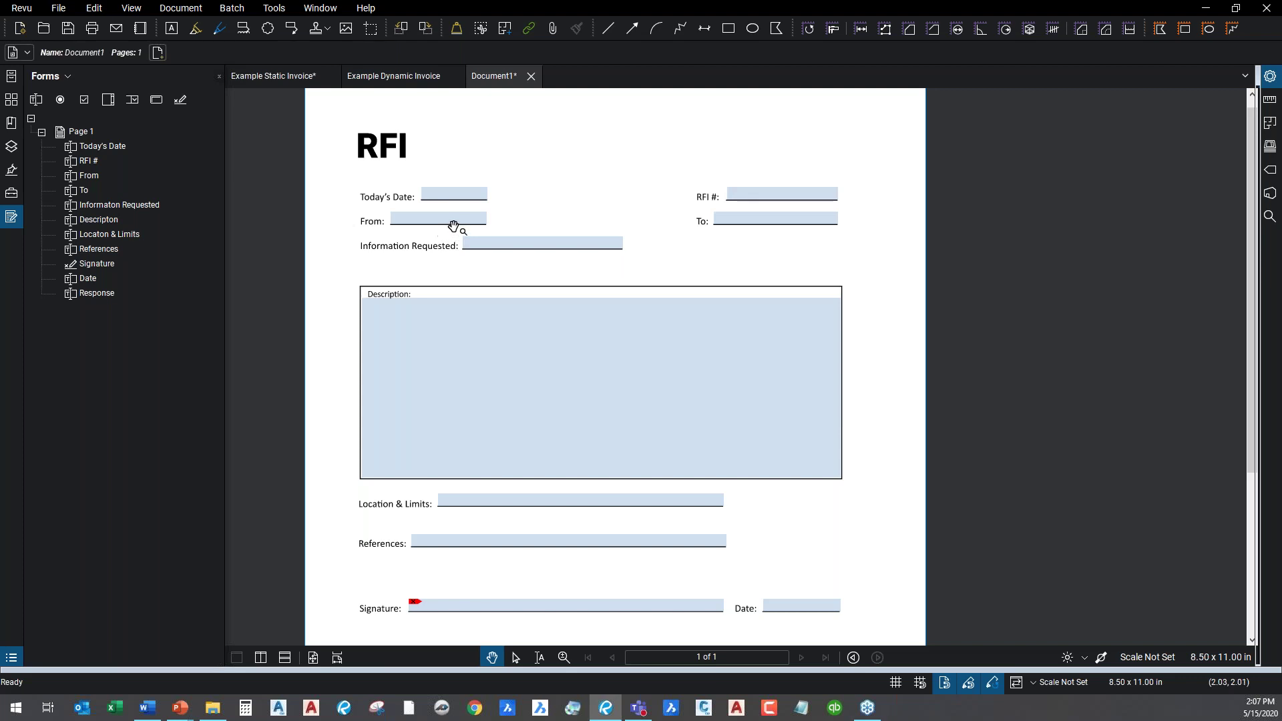
{"action": "scroll", "coordinate": [411, 179], "scroll_direction": "up", "scroll_amount": 3}
{"action": "left_click_drag", "start_coordinate": [411, 180], "coordinate": [431, 243]}
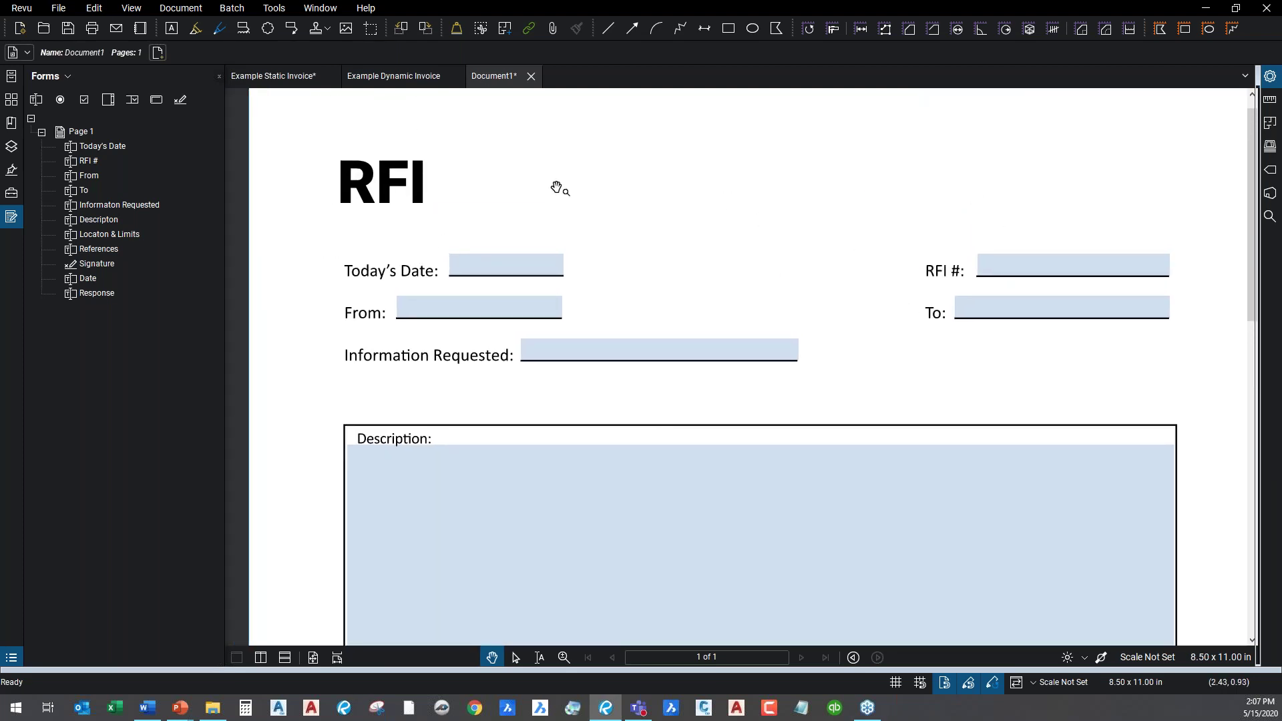
Give the Today's Date field a Date format of m/d/yyyy, then exit form editing.
{"action": "left_click", "coordinate": [110, 146]}
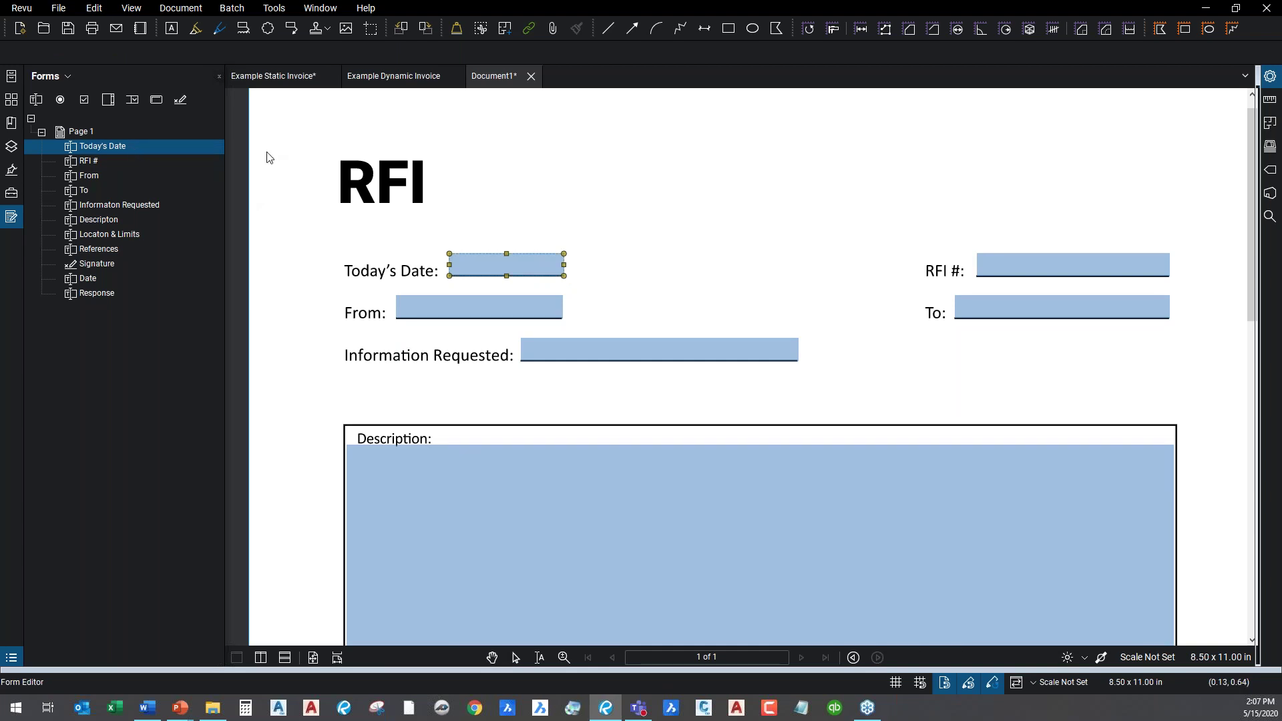
{"action": "left_click", "coordinate": [1269, 78]}
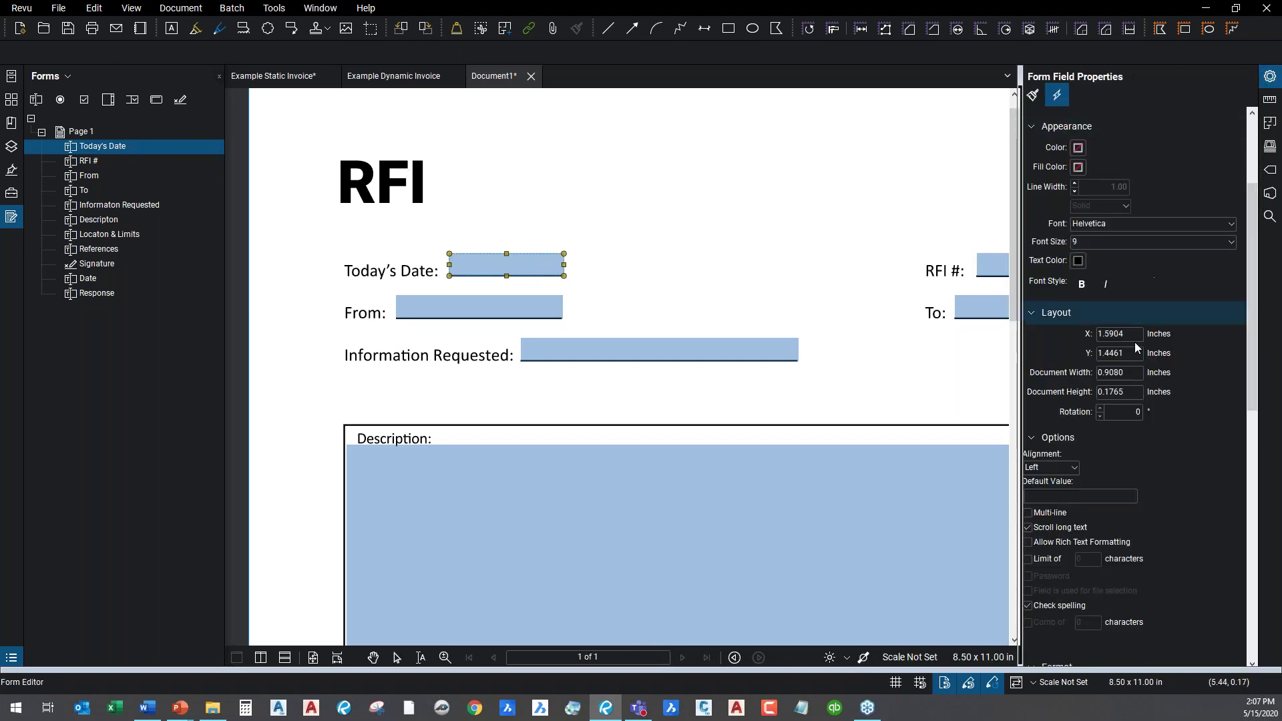
{"action": "scroll", "coordinate": [1209, 339], "scroll_direction": "down", "scroll_amount": 5}
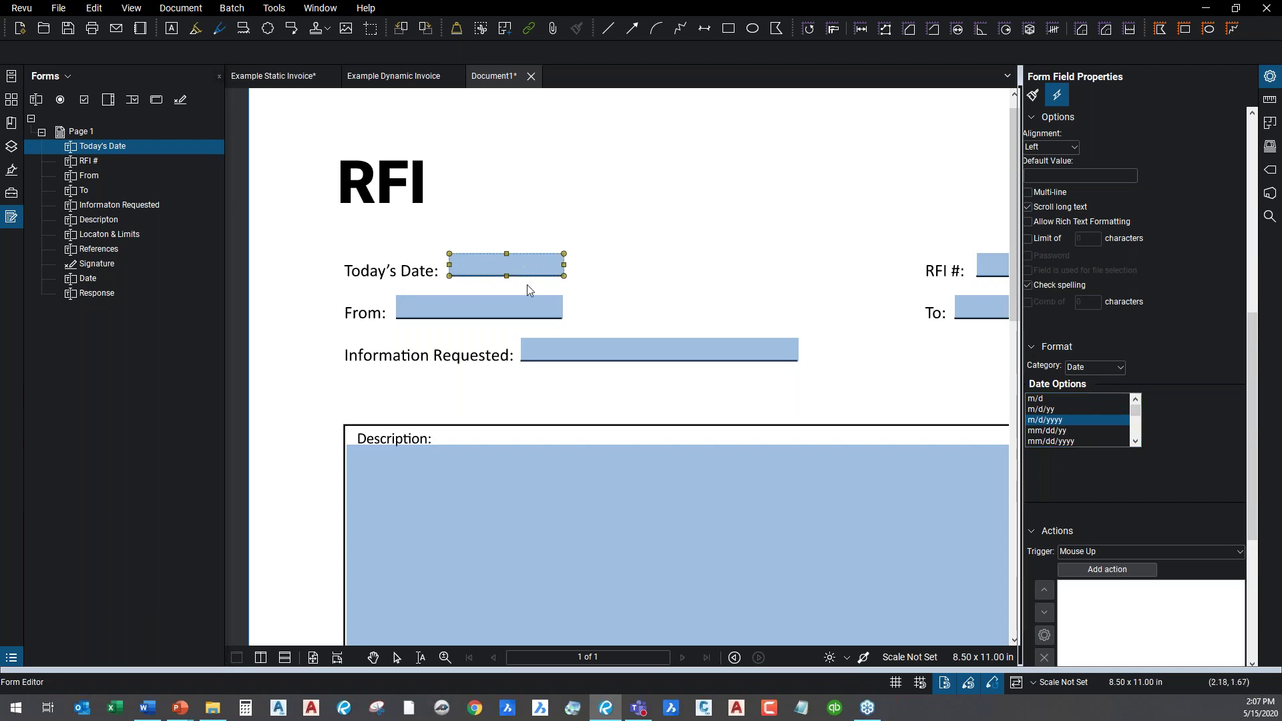
{"action": "key", "text": "Escape"}
Enter a name in Today's Date, dismiss the format error, then enter 1/1/2020.
{"action": "left_click", "coordinate": [508, 267]}
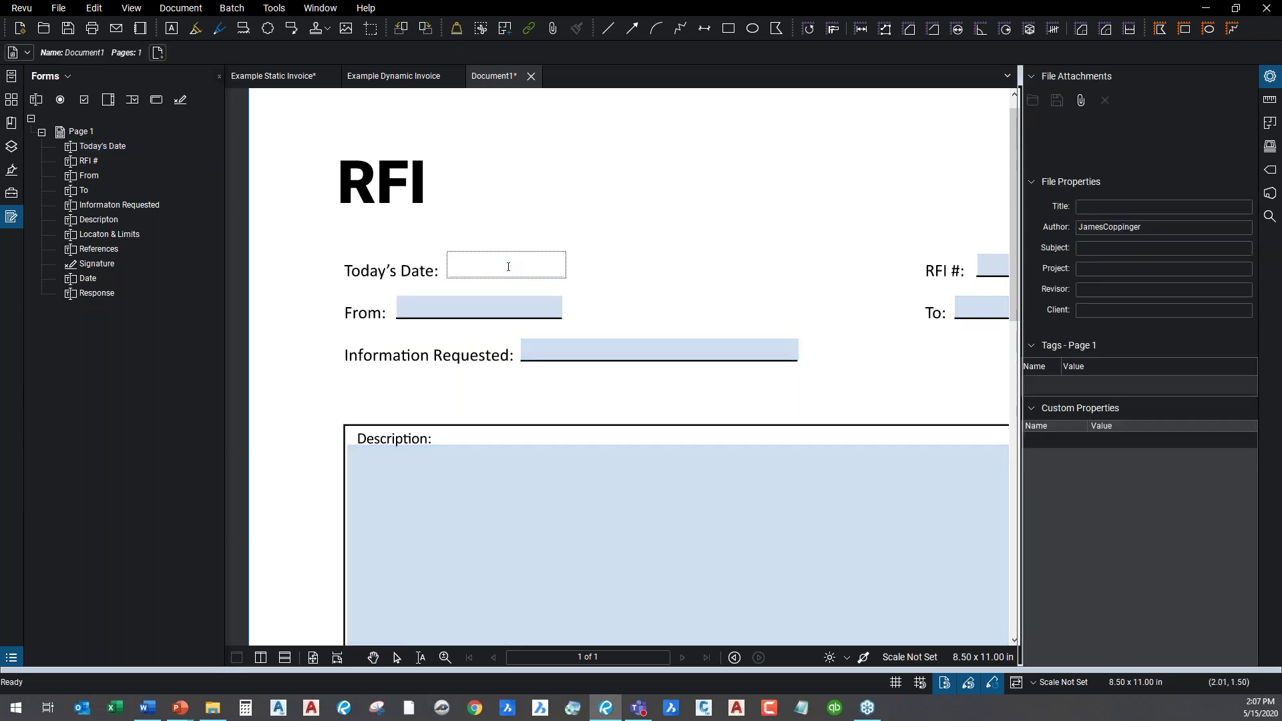
{"action": "type", "text": "Jim"}
{"action": "left_click", "coordinate": [454, 310]}
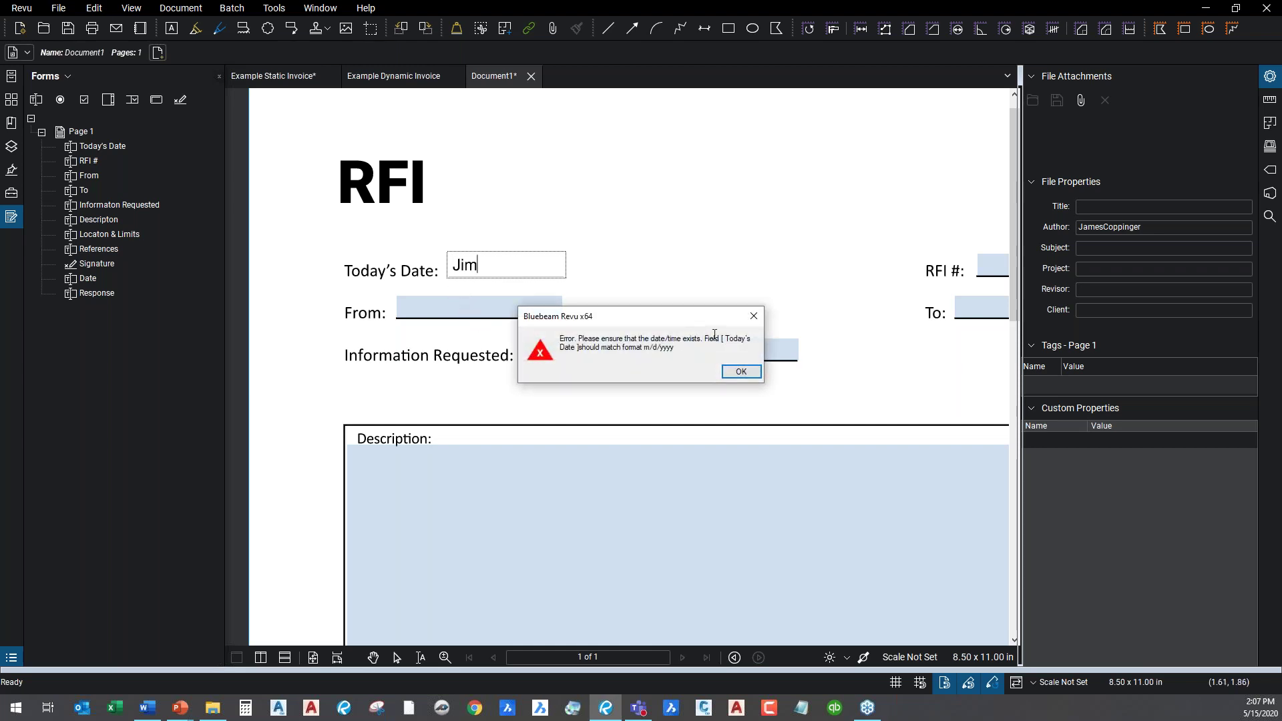
{"action": "left_click", "coordinate": [748, 376]}
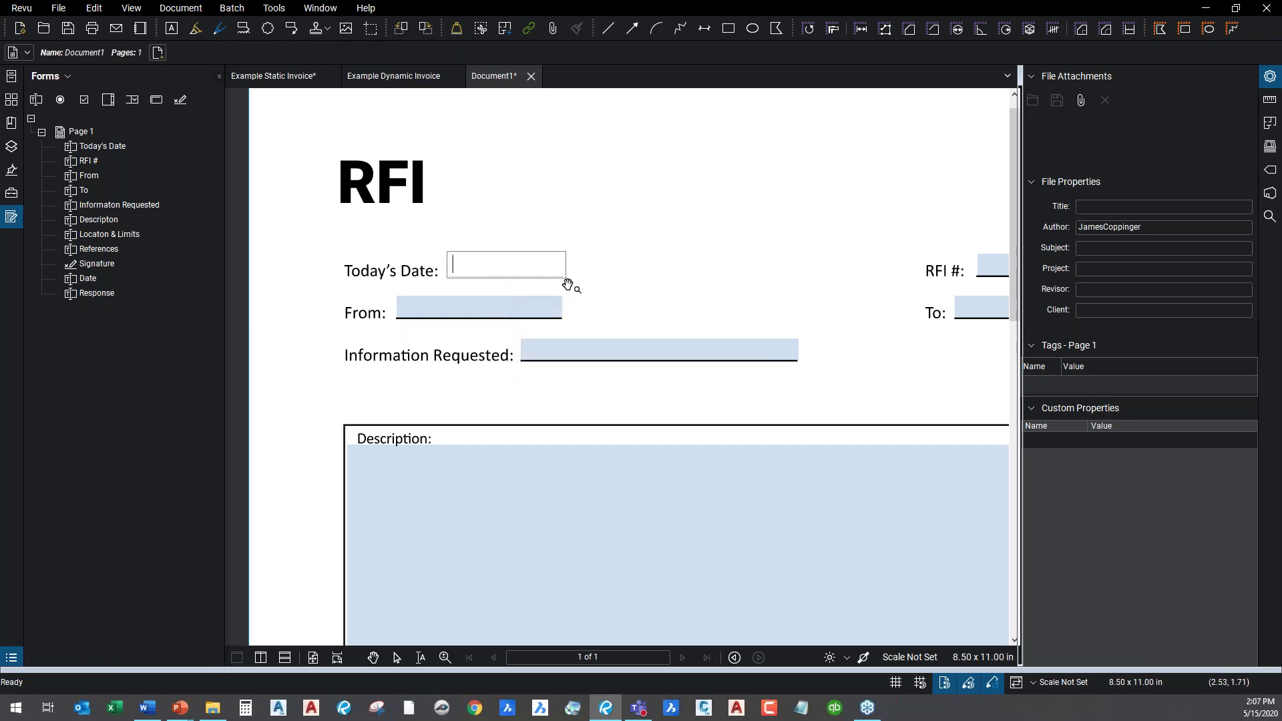
{"action": "type", "text": "1/1/2020"}
Type a sample name into the From field.
{"action": "left_click", "coordinate": [518, 314]}
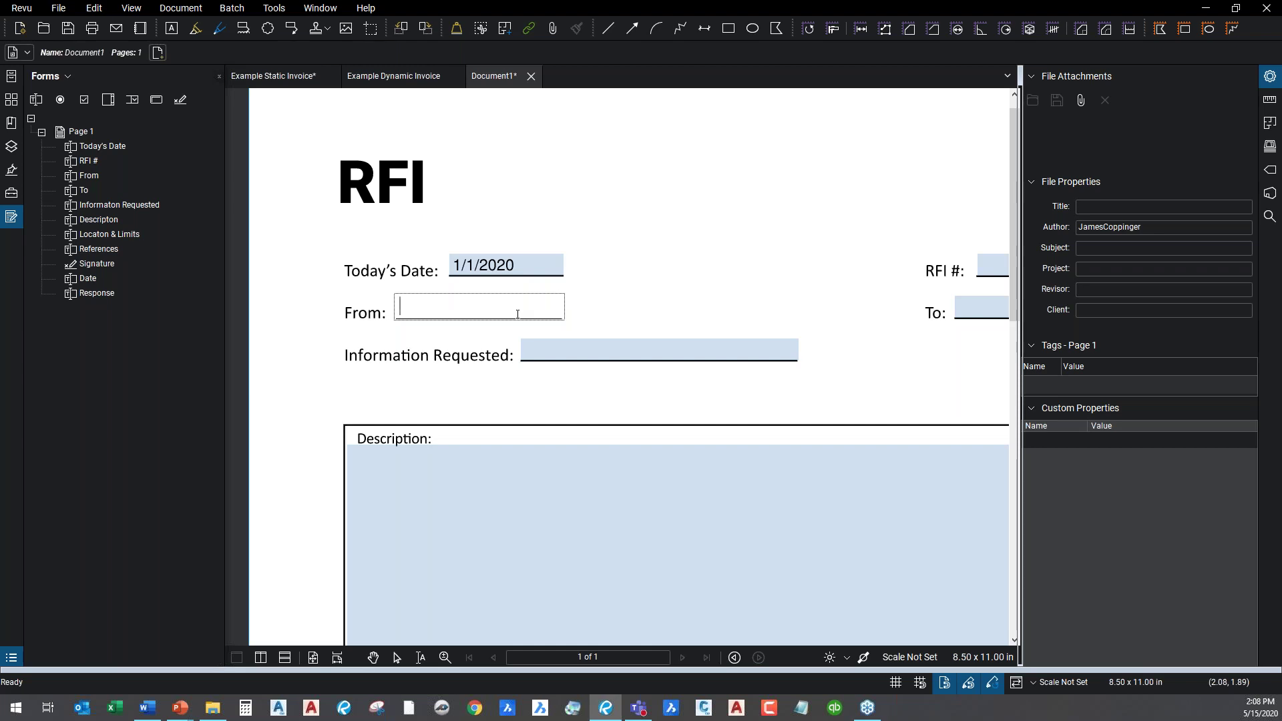
{"action": "type", "text": "Jim"}
{"action": "left_click", "coordinate": [603, 353]}
{"action": "scroll", "coordinate": [603, 353], "scroll_direction": "down", "scroll_amount": 3}
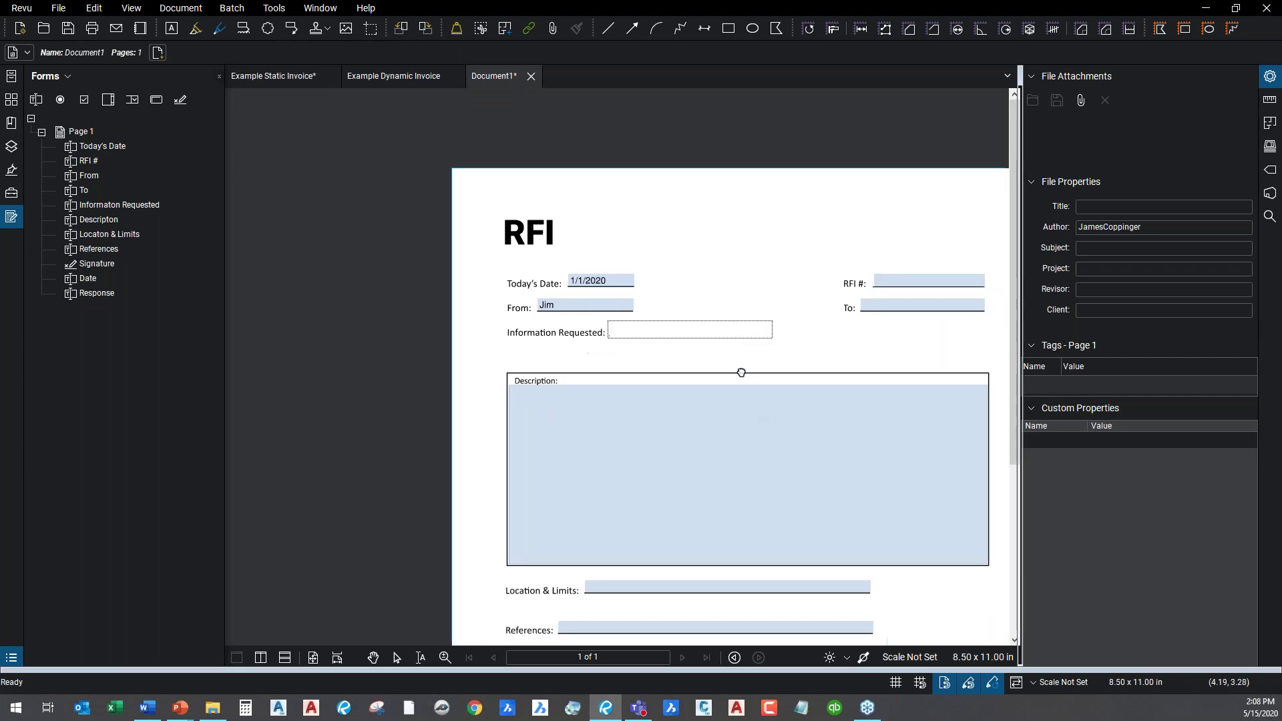
{"action": "scroll", "coordinate": [671, 334], "scroll_direction": "down", "scroll_amount": 3}
{"action": "scroll", "coordinate": [599, 518], "scroll_direction": "up", "scroll_amount": 3}
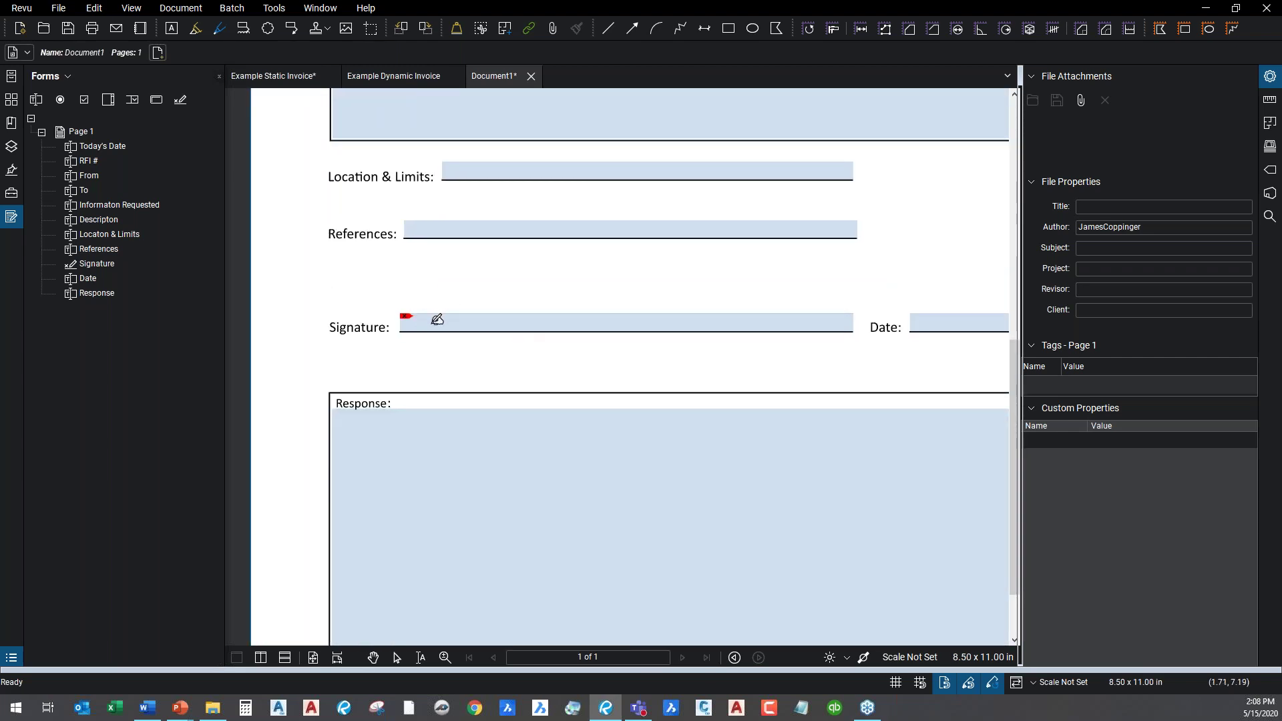
{"action": "scroll", "coordinate": [437, 320], "scroll_direction": "up", "scroll_amount": 2}
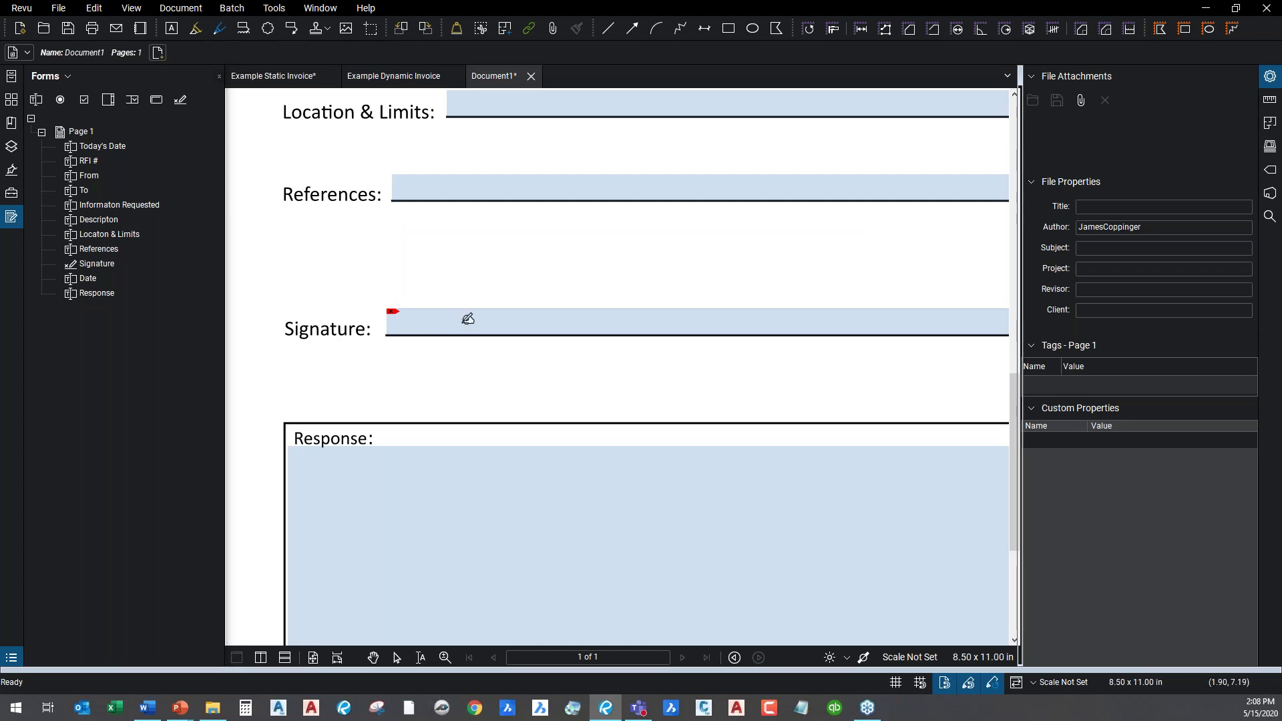
{"action": "scroll", "coordinate": [468, 319], "scroll_direction": "down", "scroll_amount": 5}
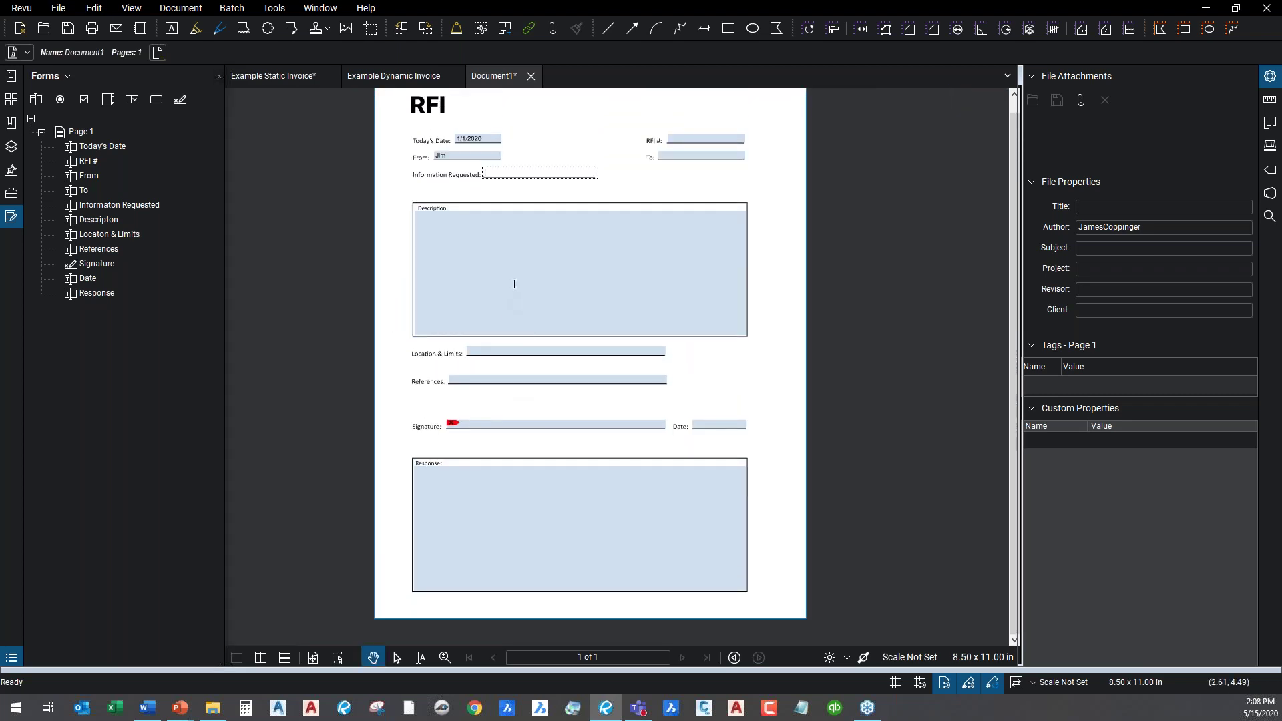
{"action": "scroll", "coordinate": [604, 166], "scroll_direction": "up", "scroll_amount": 2}
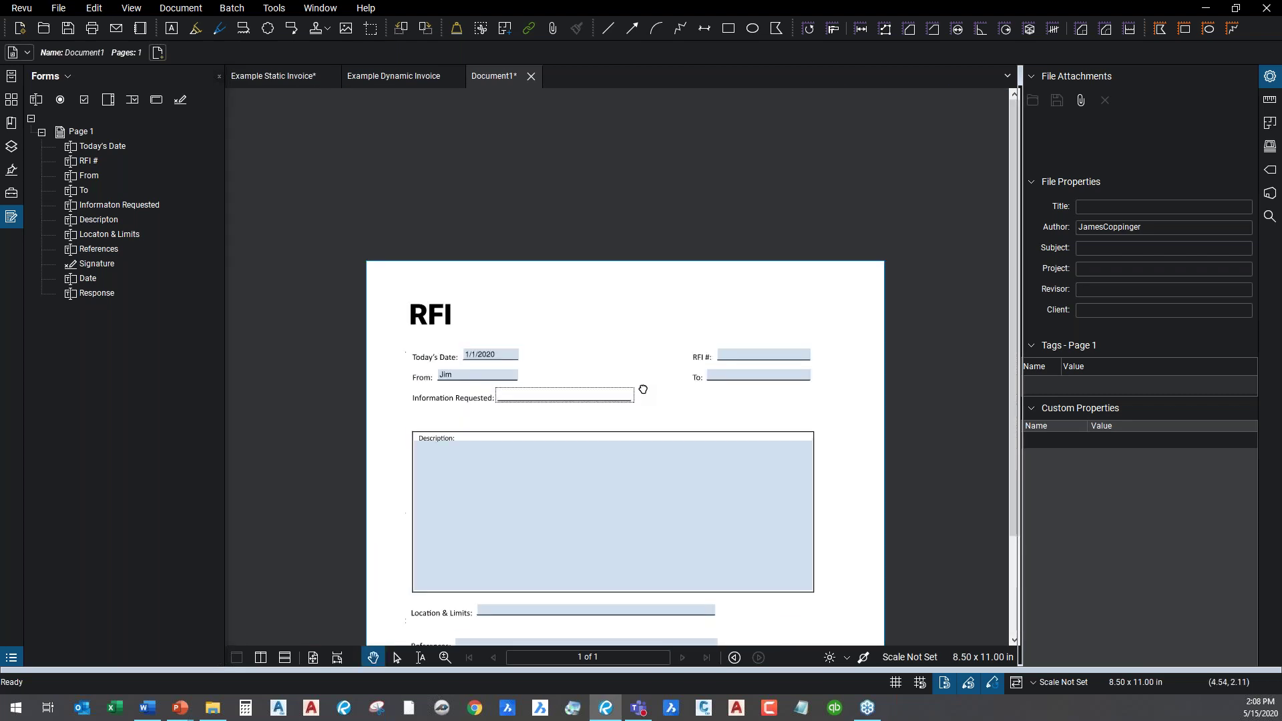
{"action": "scroll", "coordinate": [576, 295], "scroll_direction": "up", "scroll_amount": 2}
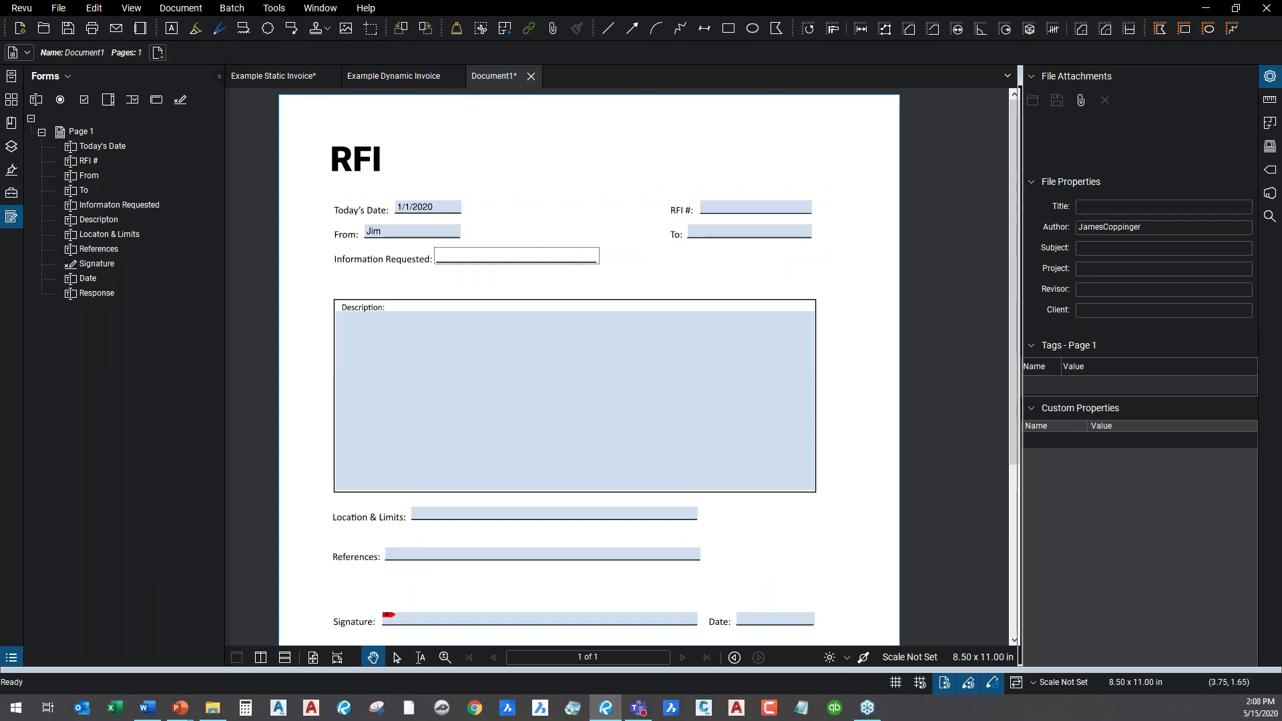
{"action": "left_click", "coordinate": [273, 8]}
{"action": "mouse_move", "coordinate": [180, 8]}
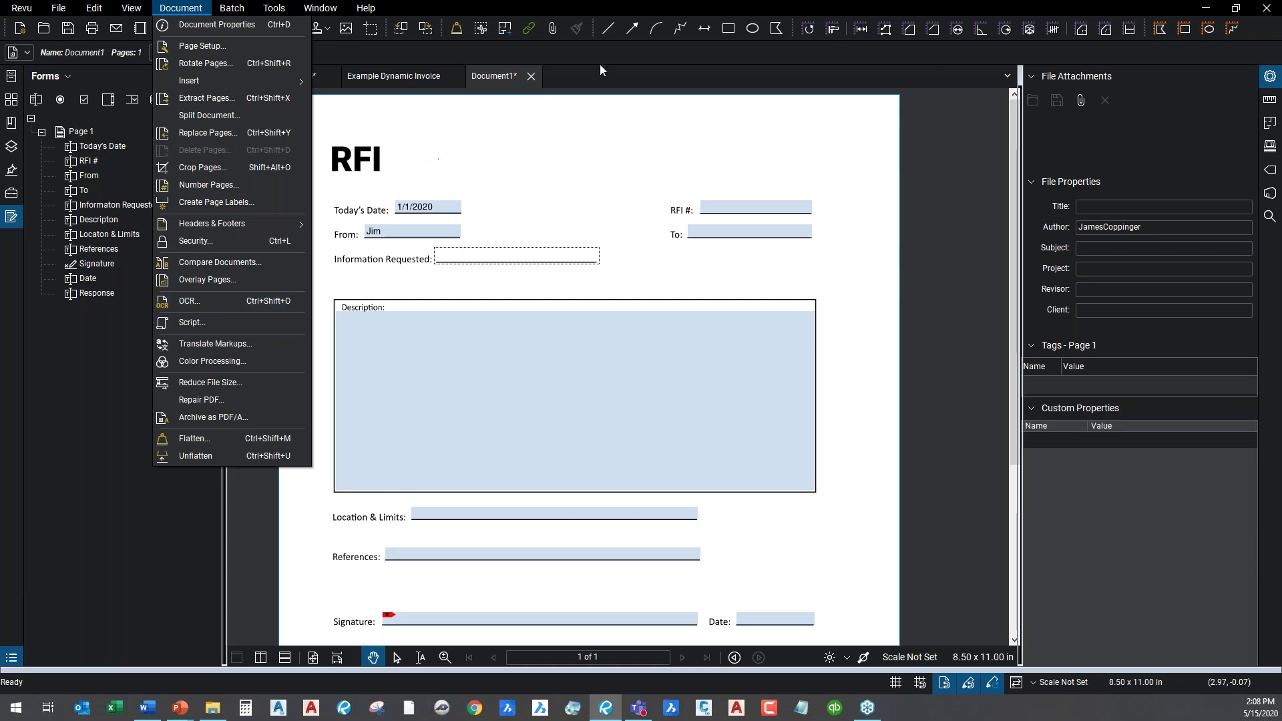
{"action": "left_click", "coordinate": [626, 133]}
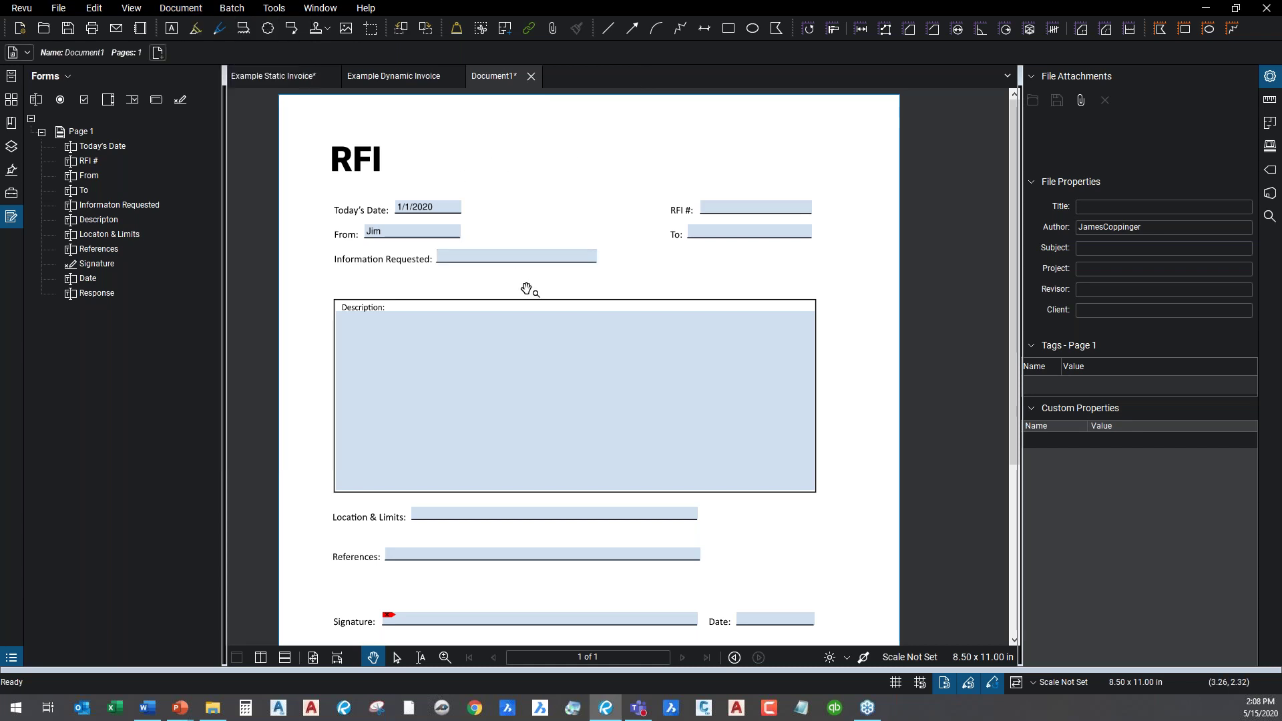
Type five lines of sample text into the Response field.
{"action": "left_click_drag", "start_coordinate": [545, 352], "coordinate": [546, 152]}
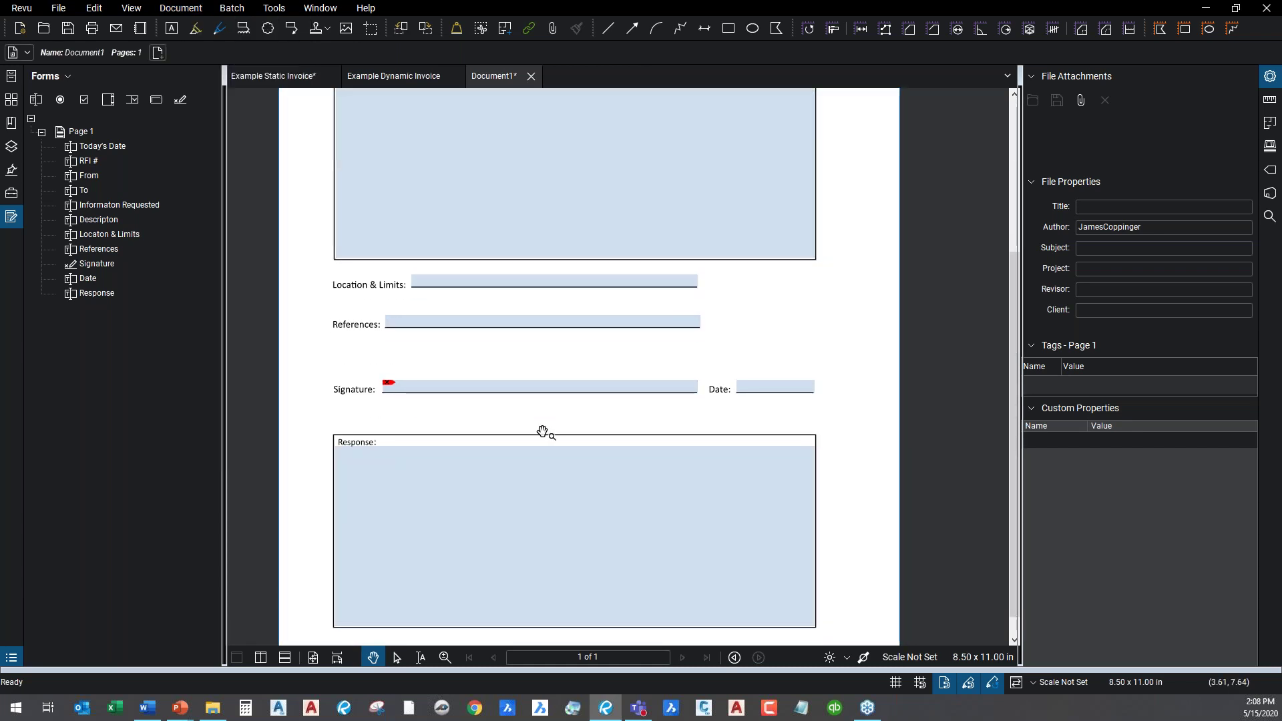
{"action": "left_click_drag", "start_coordinate": [543, 432], "coordinate": [538, 347]}
{"action": "left_click", "coordinate": [407, 357]}
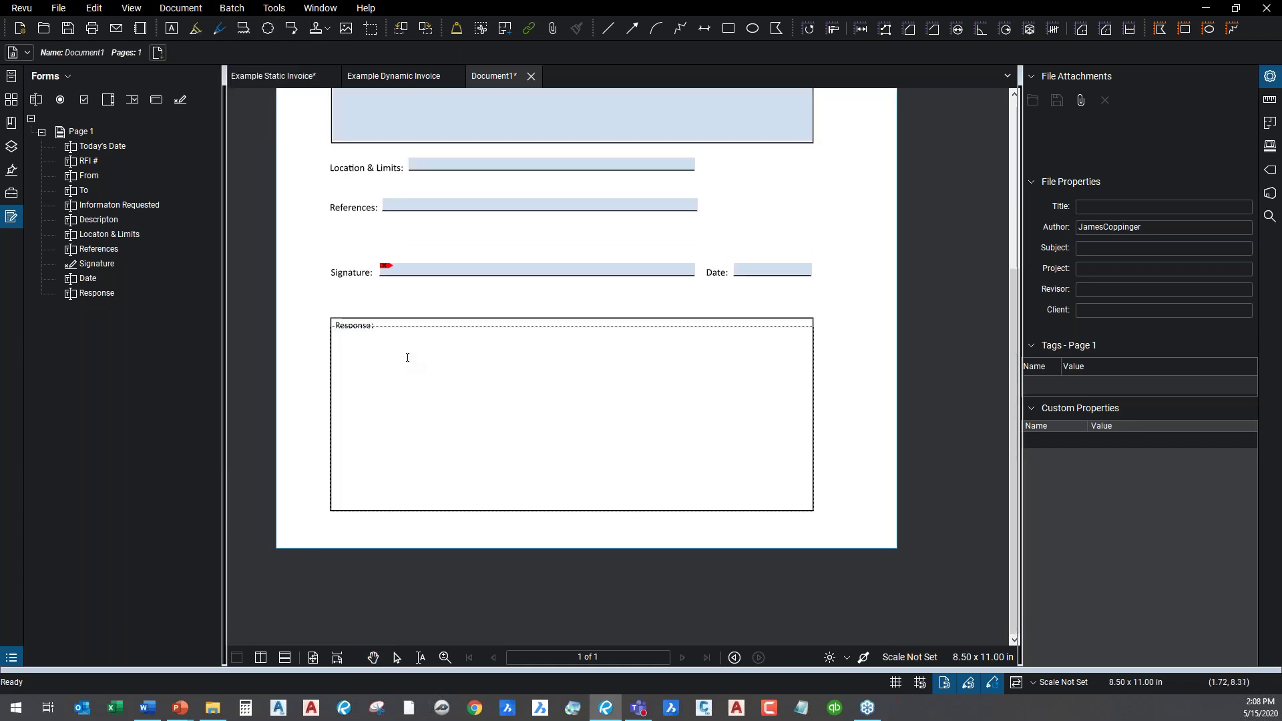
{"action": "type", "text": "fglkjdfgl'kjsdfg"}
{"action": "key", "text": "Return"}
{"action": "type", "text": "sdfg;lsjdfg"}
{"action": "key", "text": "Return"}
{"action": "type", "text": "sdf'gs'dlfkjgdf"}
{"action": "key", "text": "Return"}
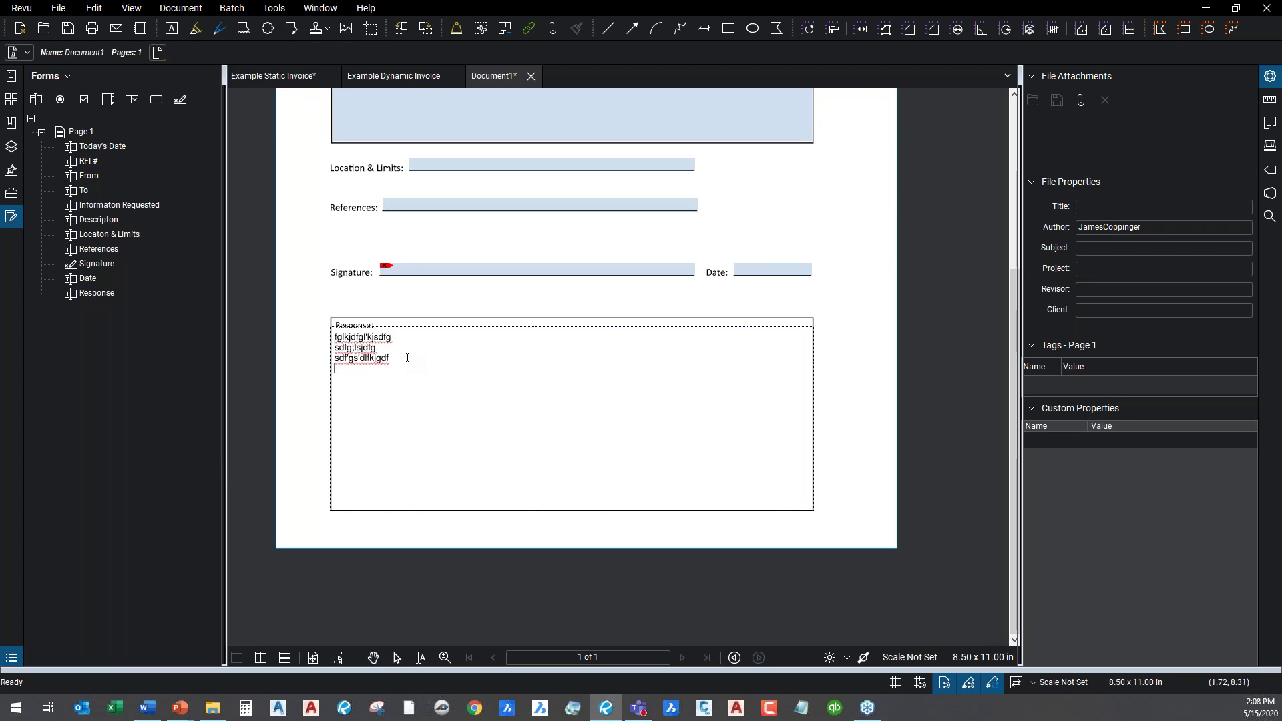
{"action": "type", "text": "gsgkjdfg sfg h'lsjdfg' dfh sfg h;lskgh ';sfgh"}
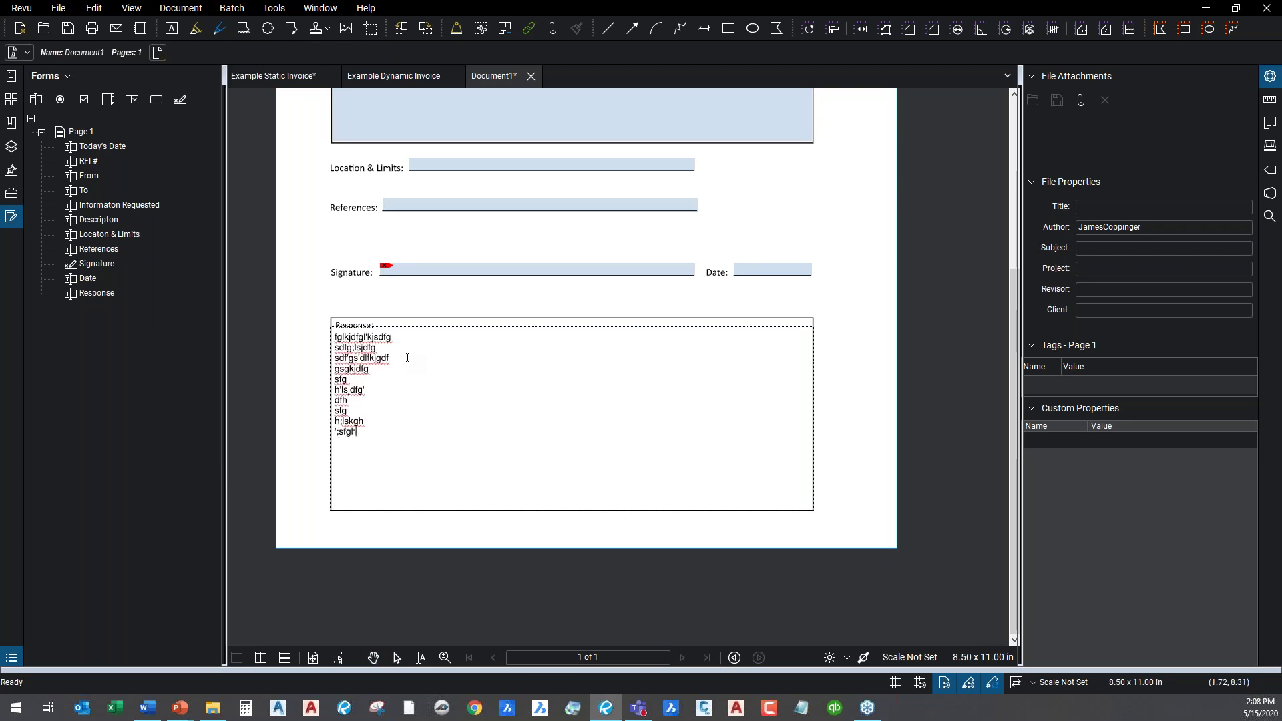
{"action": "type", "text": "SFGh"}
{"action": "key", "text": "Return"}
{"action": "type", "text": ";ksfgl"}
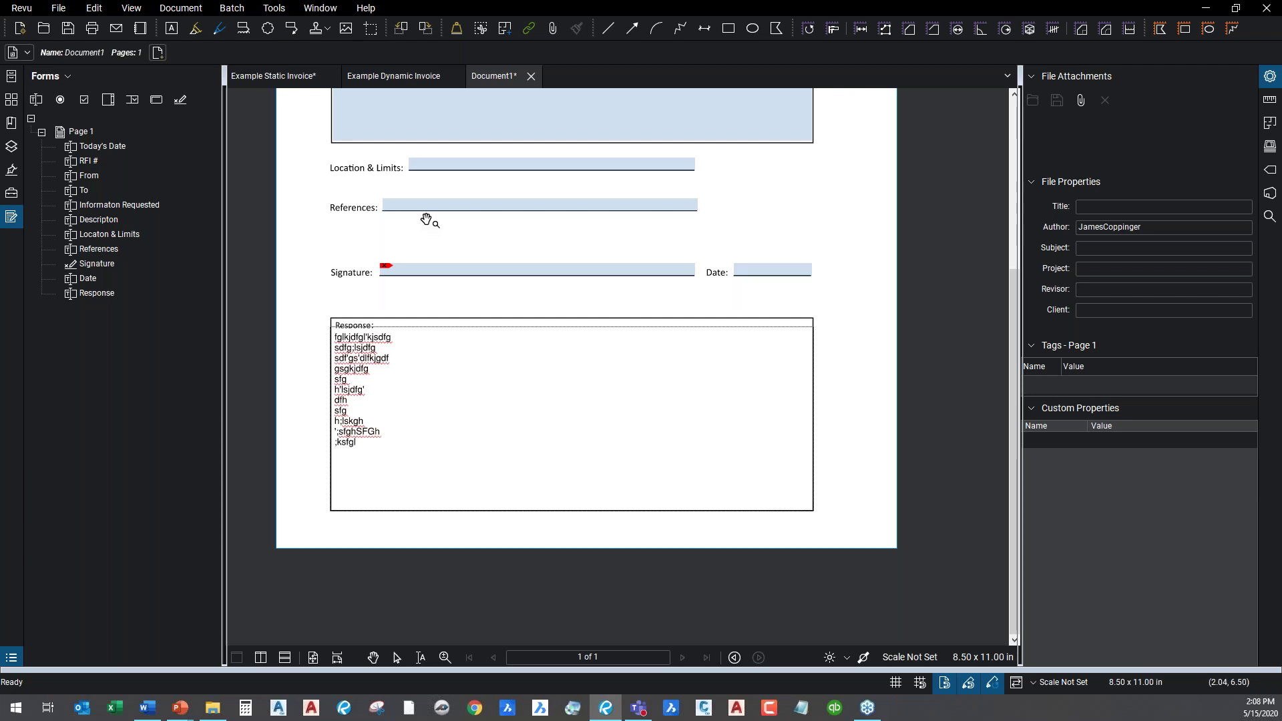
Scroll back up the form to the RFI header at the top of the page.
{"action": "scroll", "coordinate": [514, 186], "scroll_direction": "up", "scroll_amount": 1}
{"action": "scroll", "coordinate": [491, 185], "scroll_direction": "up", "scroll_amount": 1}
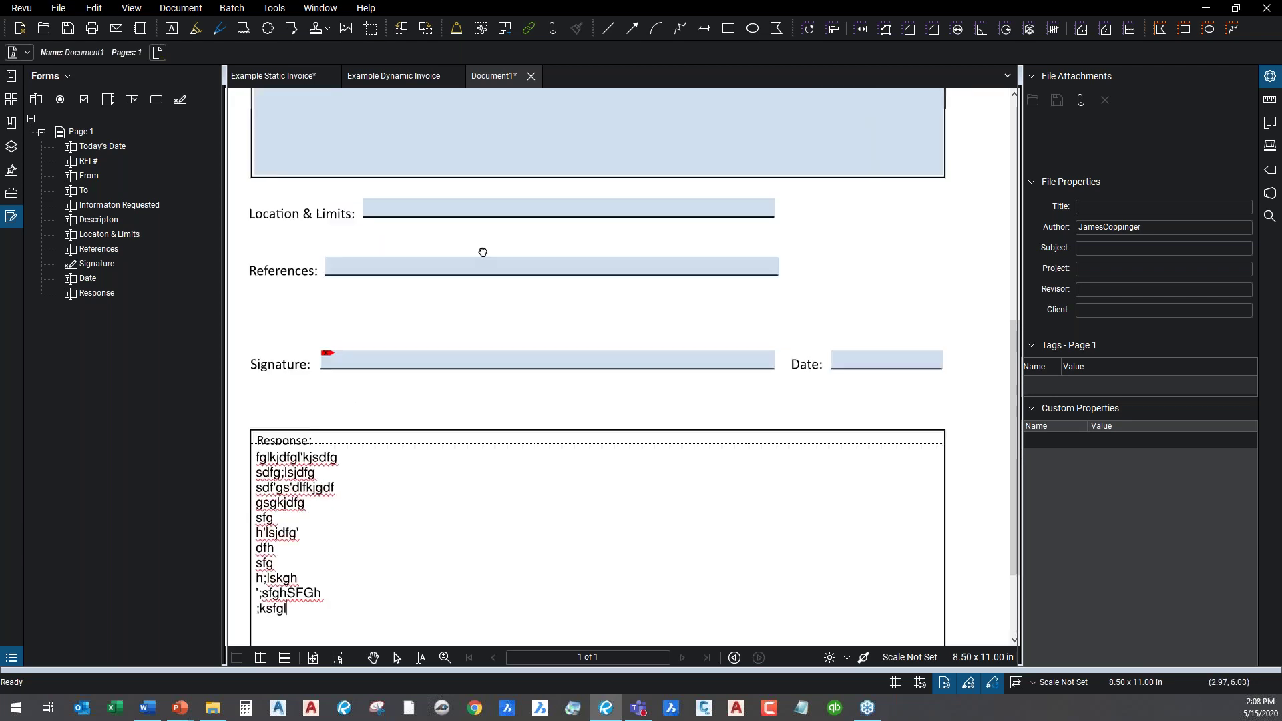
{"action": "left_click_drag", "start_coordinate": [481, 251], "coordinate": [492, 69]}
{"action": "left_click_drag", "start_coordinate": [599, 401], "coordinate": [561, 177]}
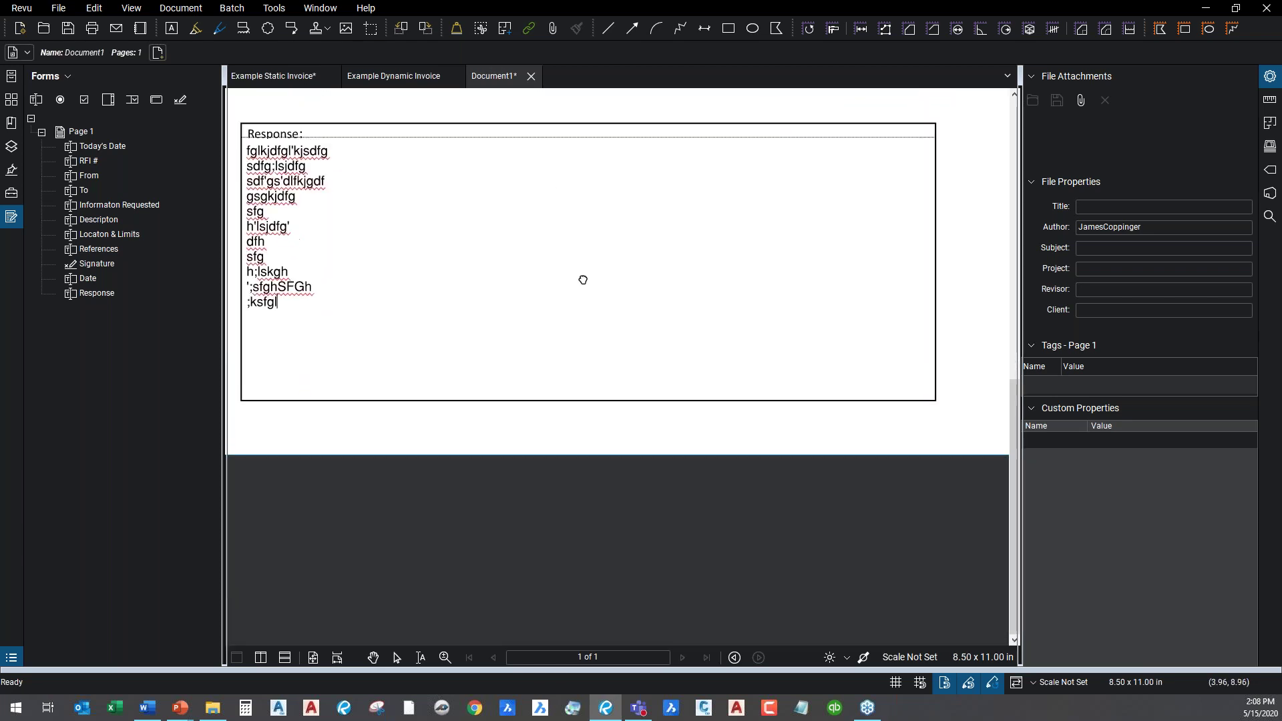
{"action": "scroll", "coordinate": [584, 278], "scroll_direction": "up", "scroll_amount": 5}
{"action": "scroll", "coordinate": [715, 339], "scroll_direction": "down", "scroll_amount": 1}
{"action": "left_click_drag", "start_coordinate": [704, 209], "coordinate": [627, 535]}
{"action": "scroll", "coordinate": [544, 346], "scroll_direction": "up", "scroll_amount": 1}
{"action": "scroll", "coordinate": [544, 346], "scroll_direction": "up", "scroll_amount": 1}
{"action": "scroll", "coordinate": [520, 294], "scroll_direction": "left", "scroll_amount": 2}
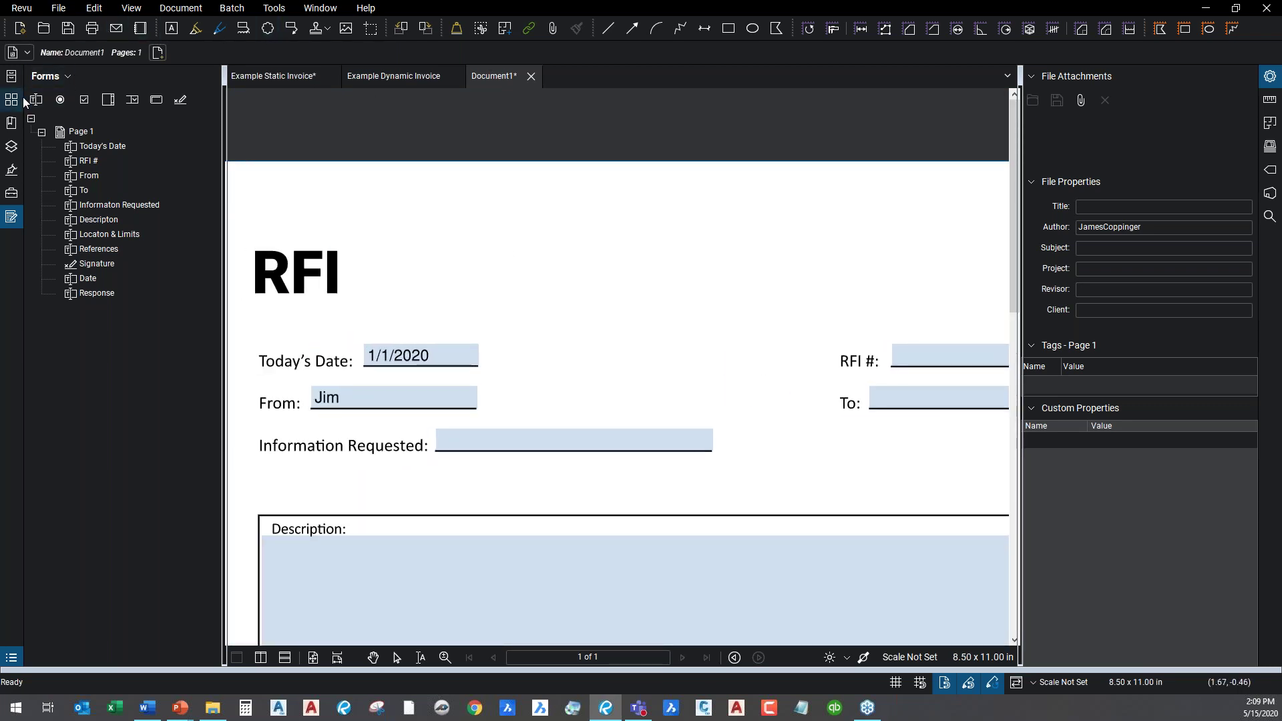
Place three stacked radio buttons beside the RFI title.
{"action": "left_click", "coordinate": [61, 102]}
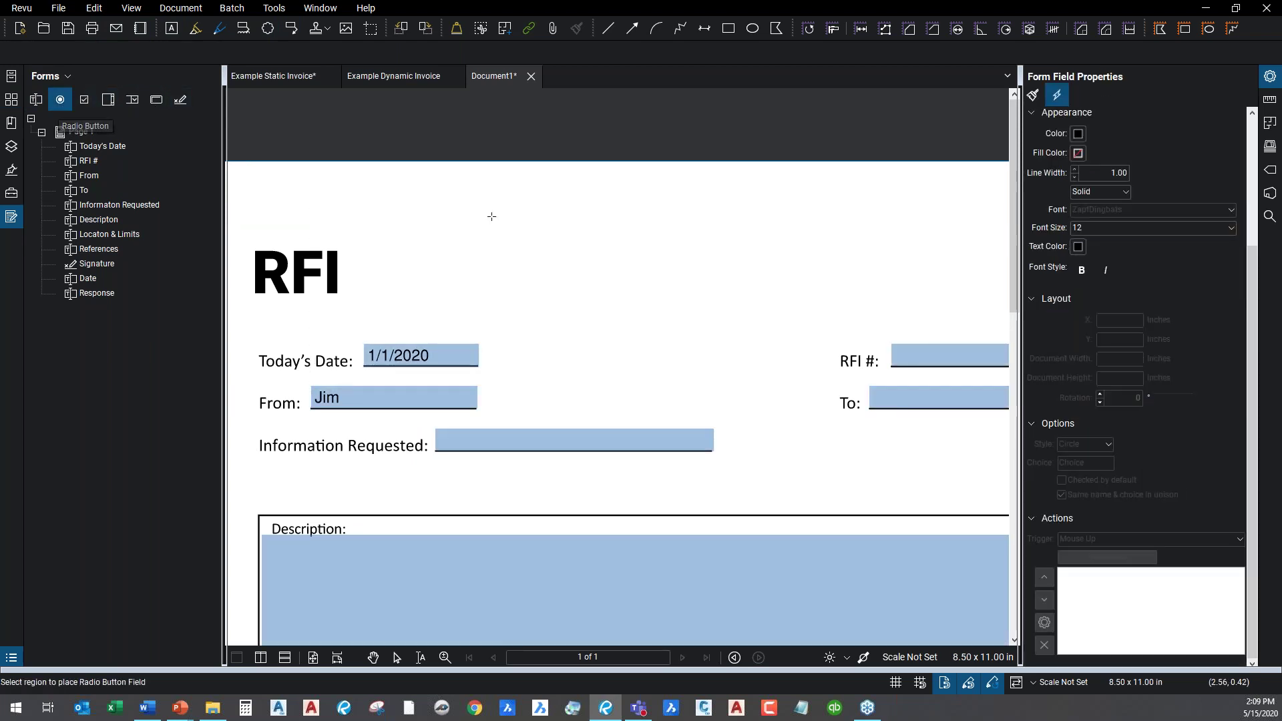
{"action": "left_click", "coordinate": [591, 256]}
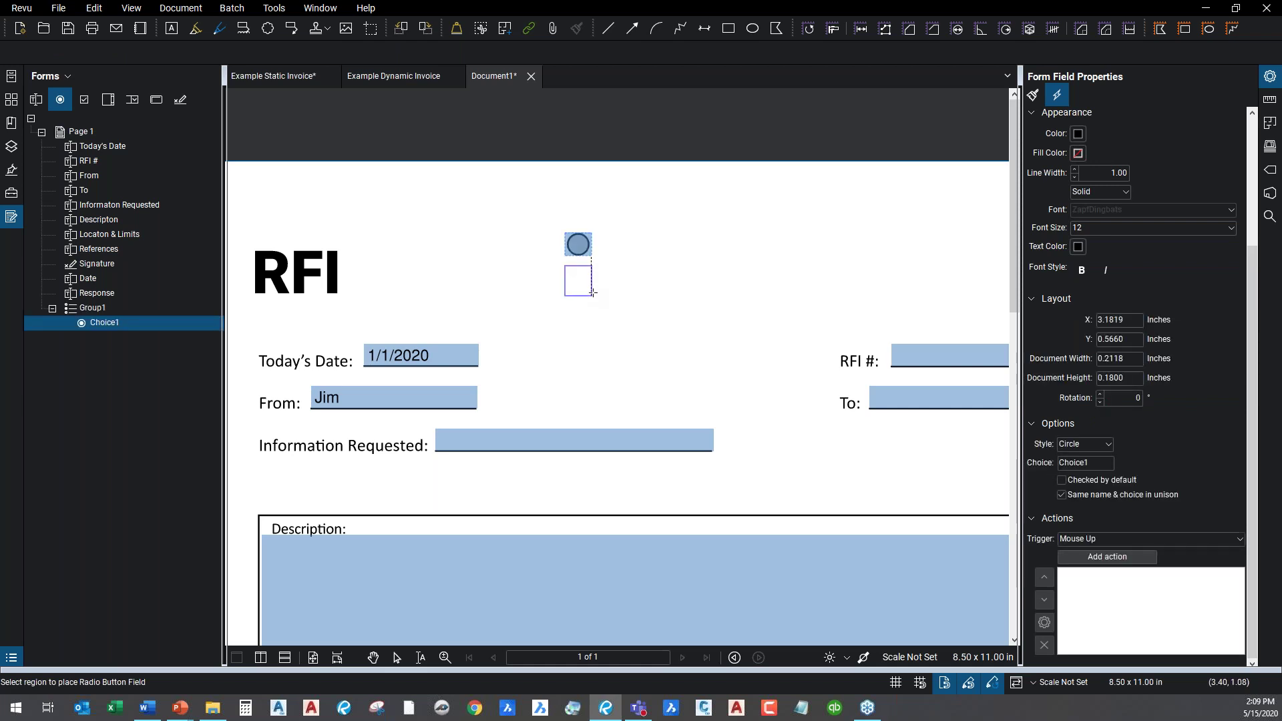
{"action": "left_click", "coordinate": [590, 289]}
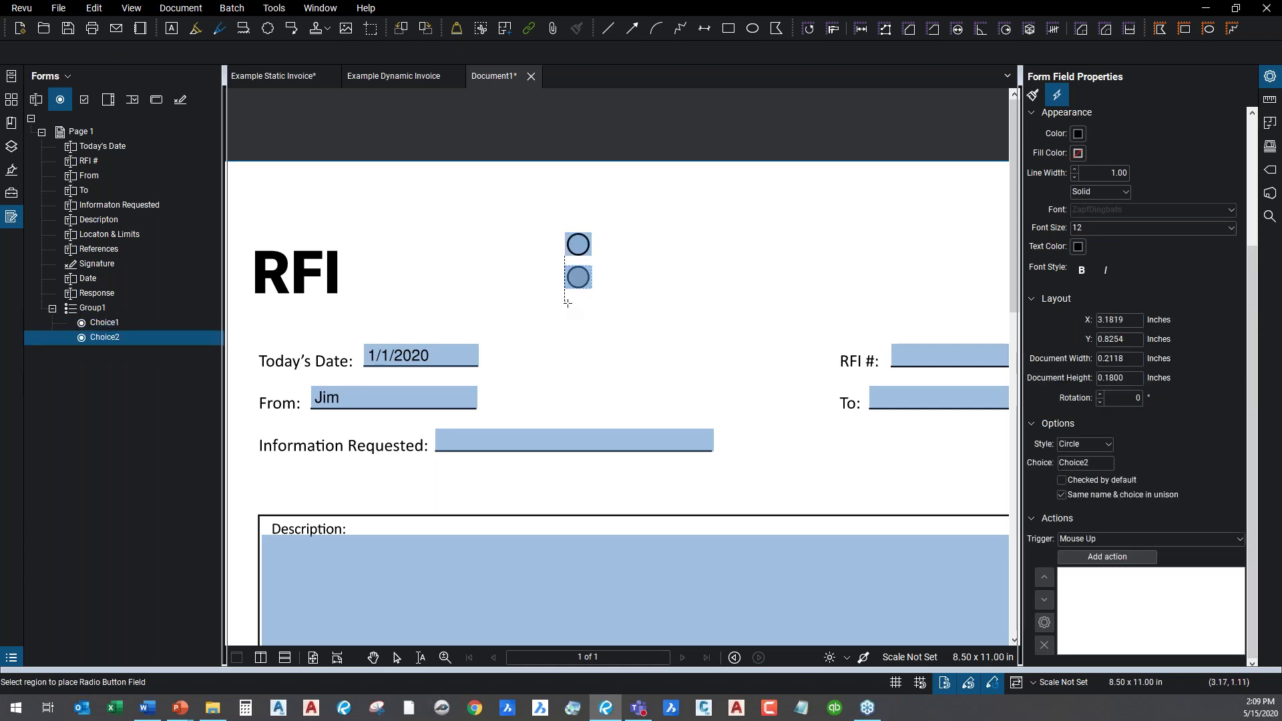
{"action": "left_click", "coordinate": [588, 327]}
{"action": "key", "text": "Escape"}
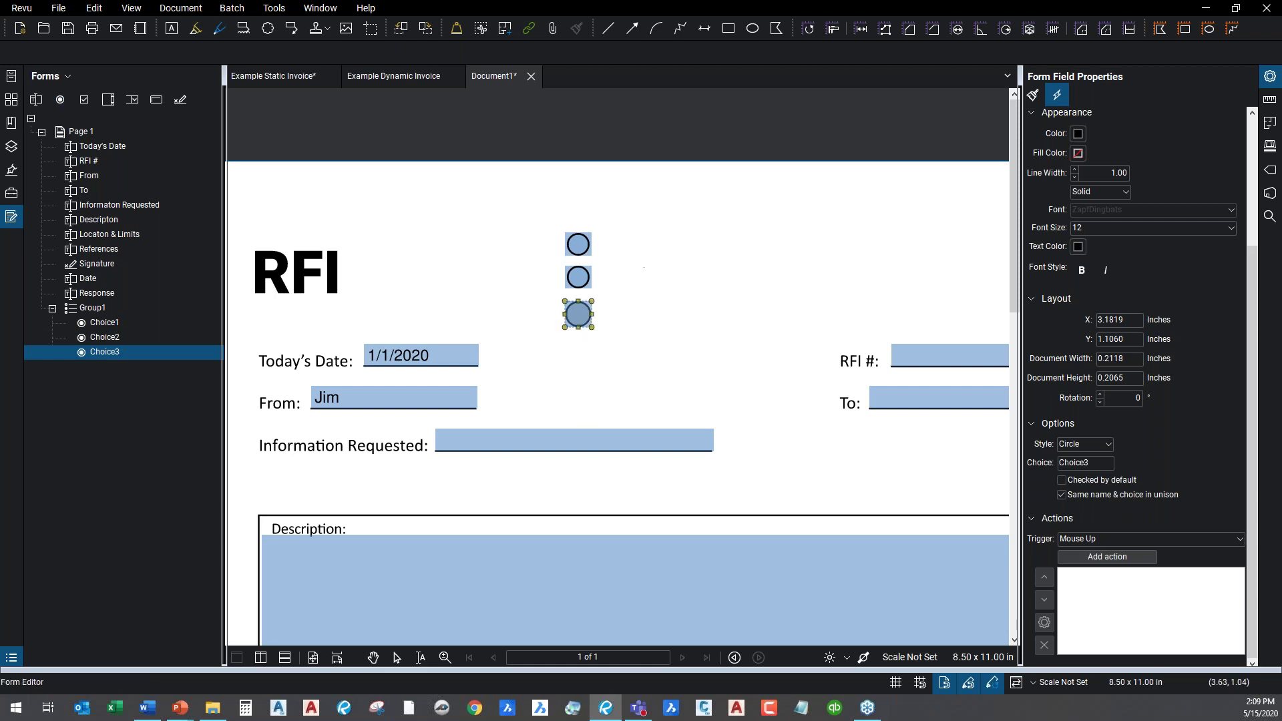
Select each radio button in turn to confirm only one stays chosen, ending on the first.
{"action": "left_click", "coordinate": [611, 250]}
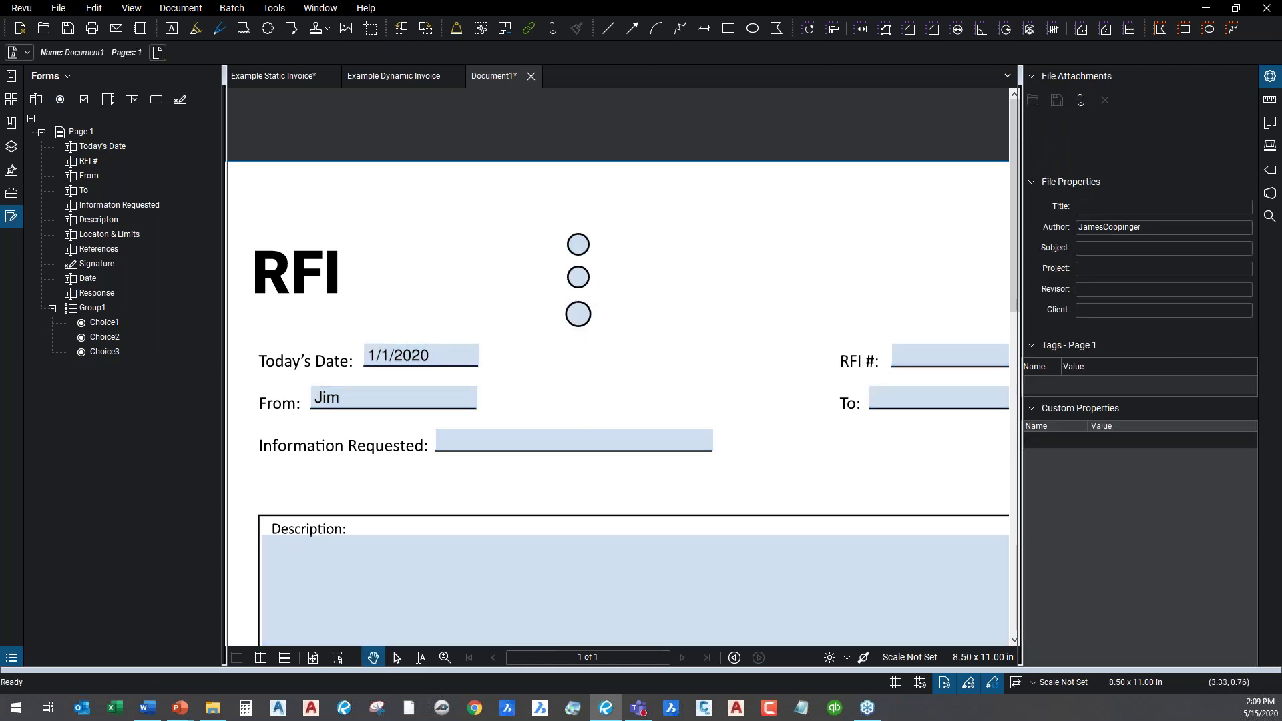
{"action": "left_click", "coordinate": [578, 245]}
{"action": "left_click", "coordinate": [579, 282]}
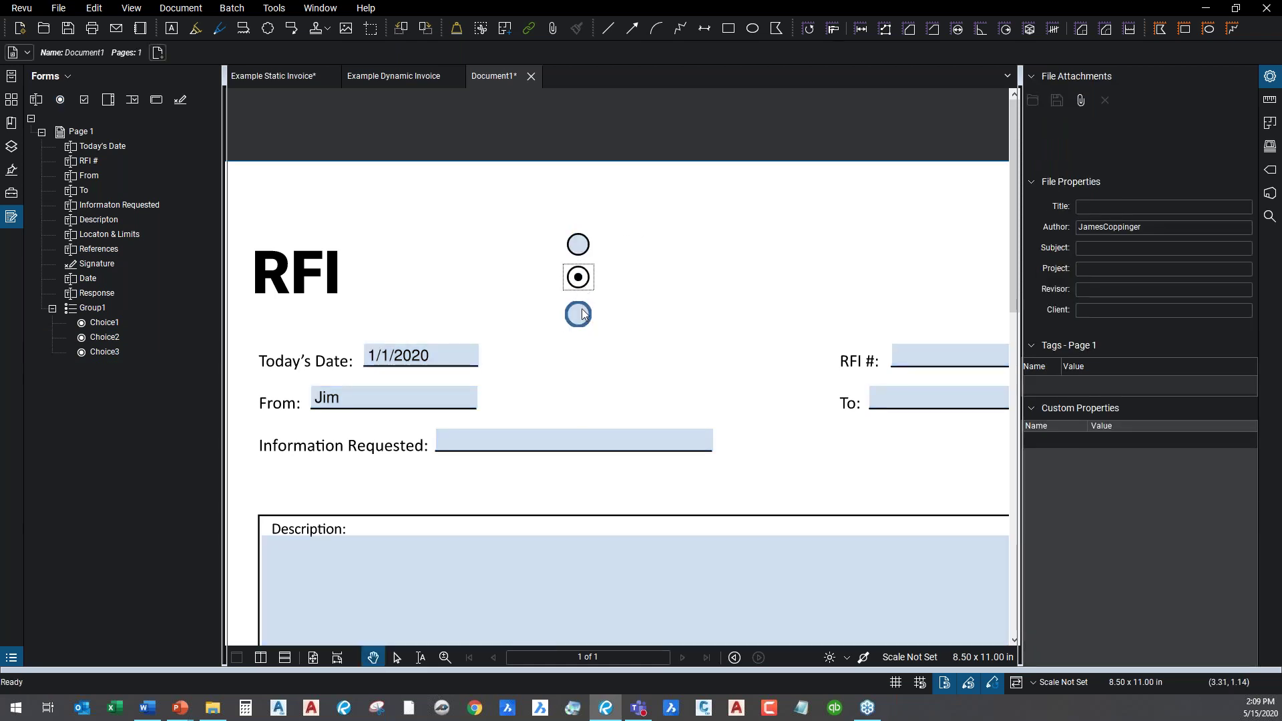
{"action": "left_click", "coordinate": [580, 316]}
{"action": "left_click", "coordinate": [581, 280]}
{"action": "left_click", "coordinate": [578, 245]}
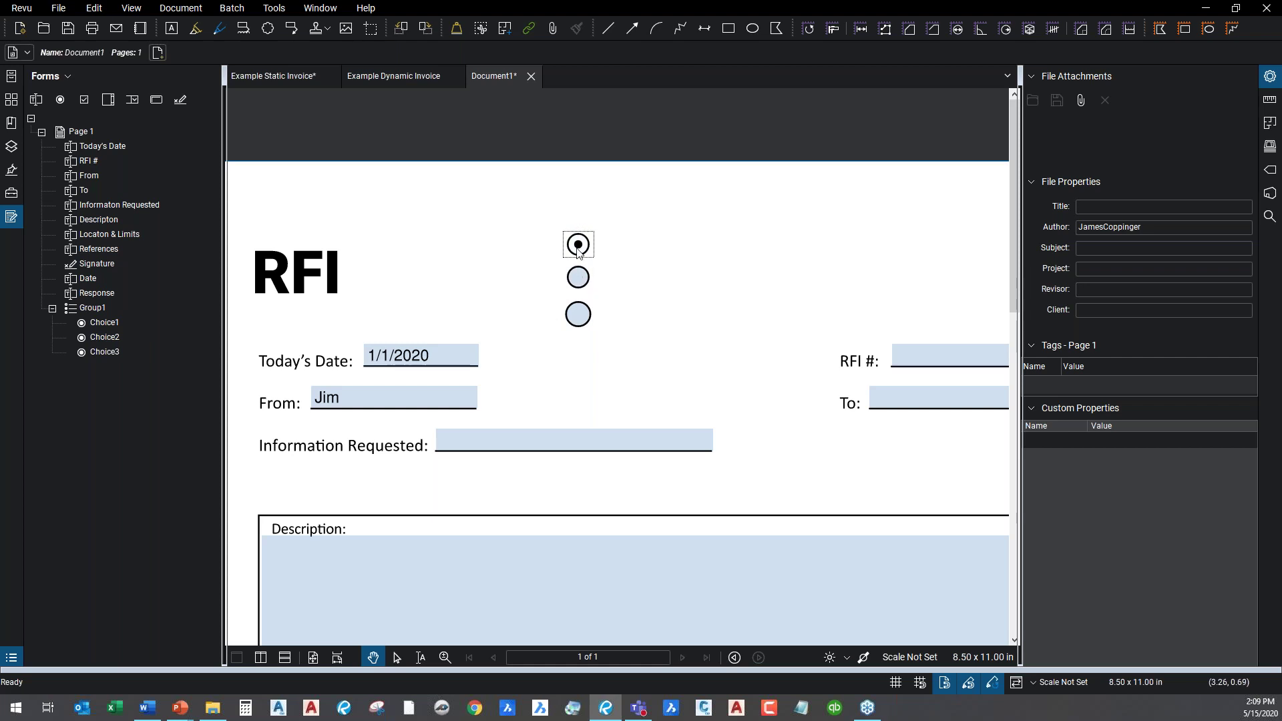
Draw check boxes to the right of the radio buttons.
{"action": "left_click", "coordinate": [85, 101]}
{"action": "mouse_move", "coordinate": [695, 233]}
{"action": "left_mouse_down"}
{"action": "mouse_move", "coordinate": [738, 256]}
{"action": "mouse_move", "coordinate": [750, 289]}
{"action": "mouse_move", "coordinate": [739, 288]}
{"action": "left_mouse_up"}
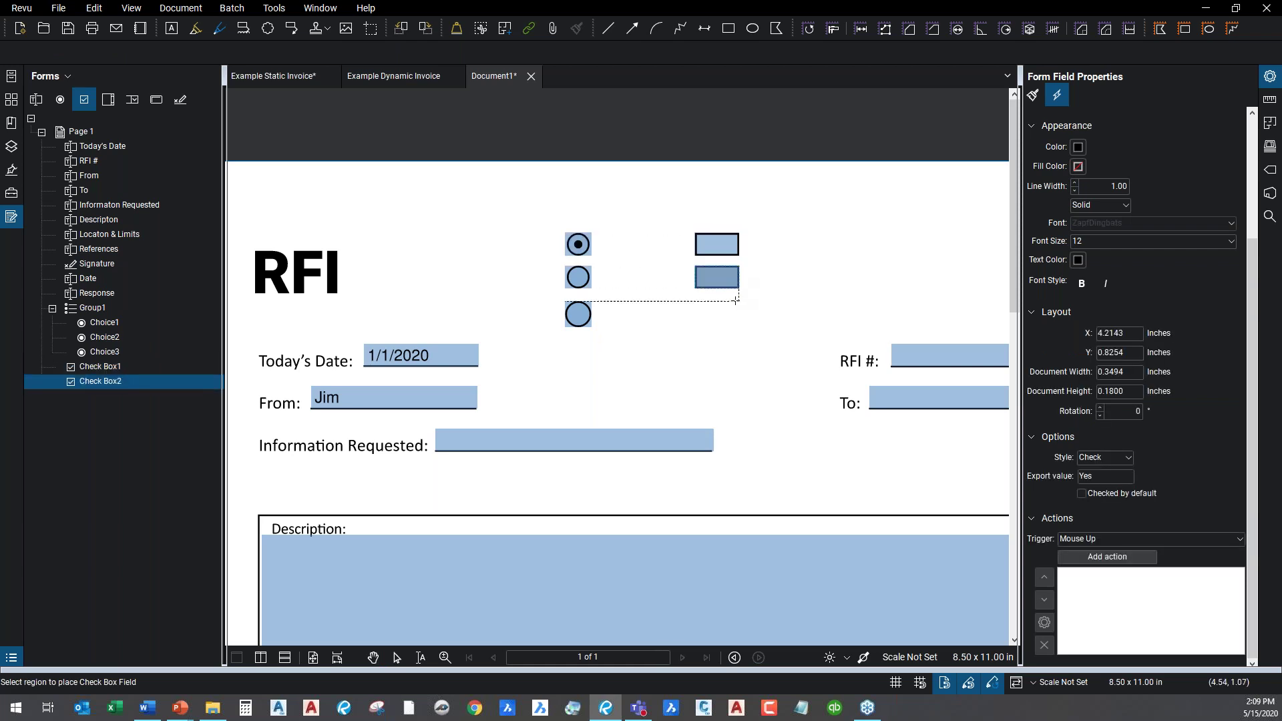
{"action": "key", "text": "Escape"}
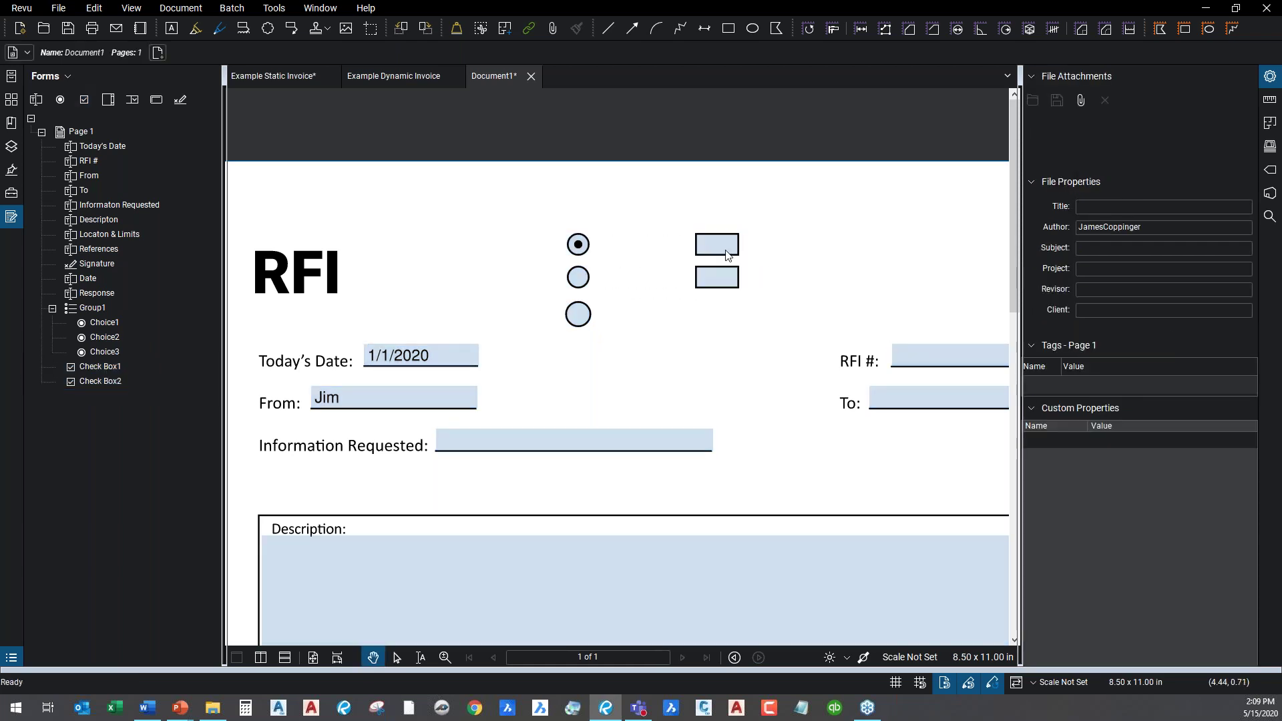
Tick both check boxes, then clear them again.
{"action": "left_click", "coordinate": [727, 253]}
{"action": "left_click", "coordinate": [727, 282]}
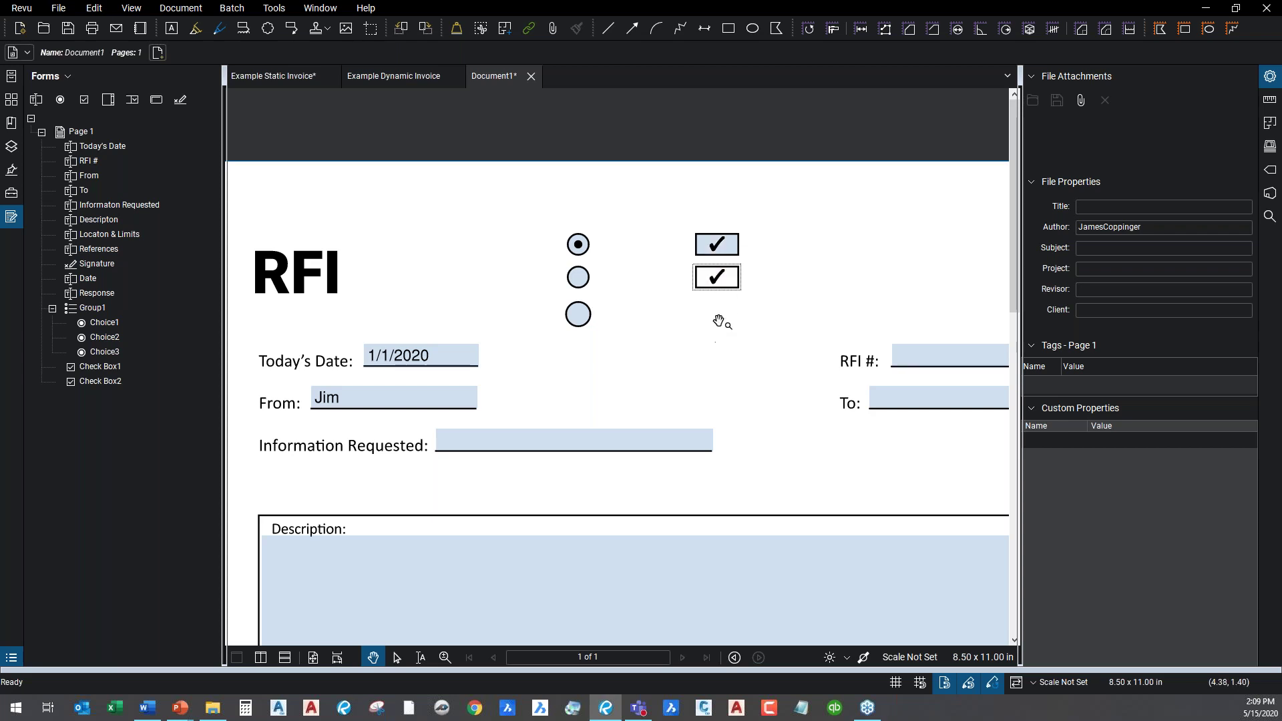
{"action": "left_click", "coordinate": [735, 279]}
{"action": "left_click", "coordinate": [734, 257]}
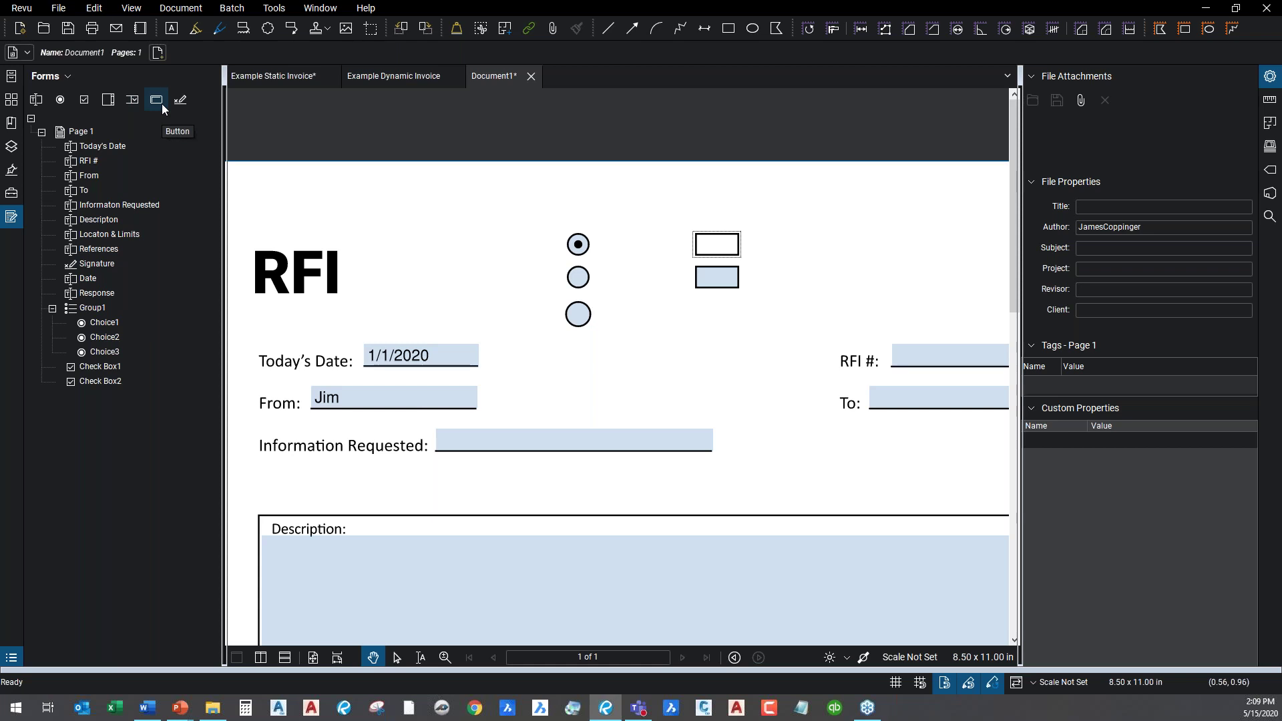
{"action": "scroll", "coordinate": [779, 443], "scroll_direction": "down", "scroll_amount": 3}
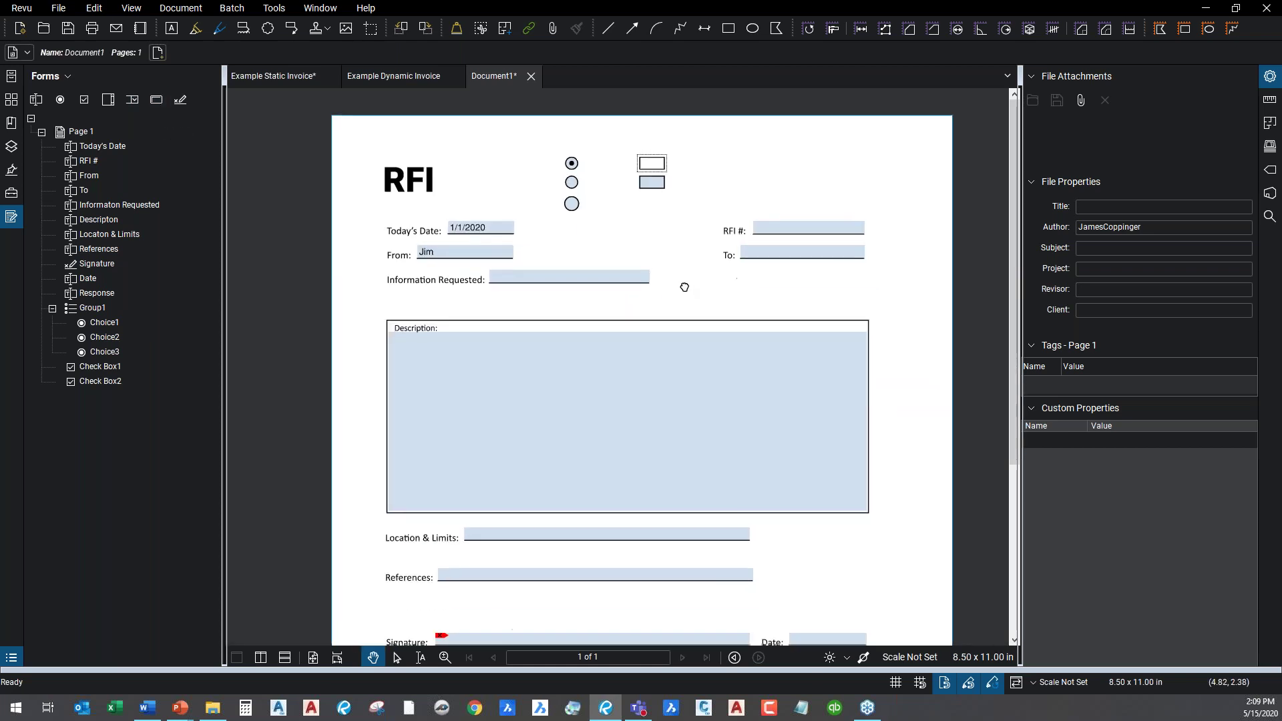
{"action": "left_click_drag", "start_coordinate": [684, 287], "coordinate": [699, 266]}
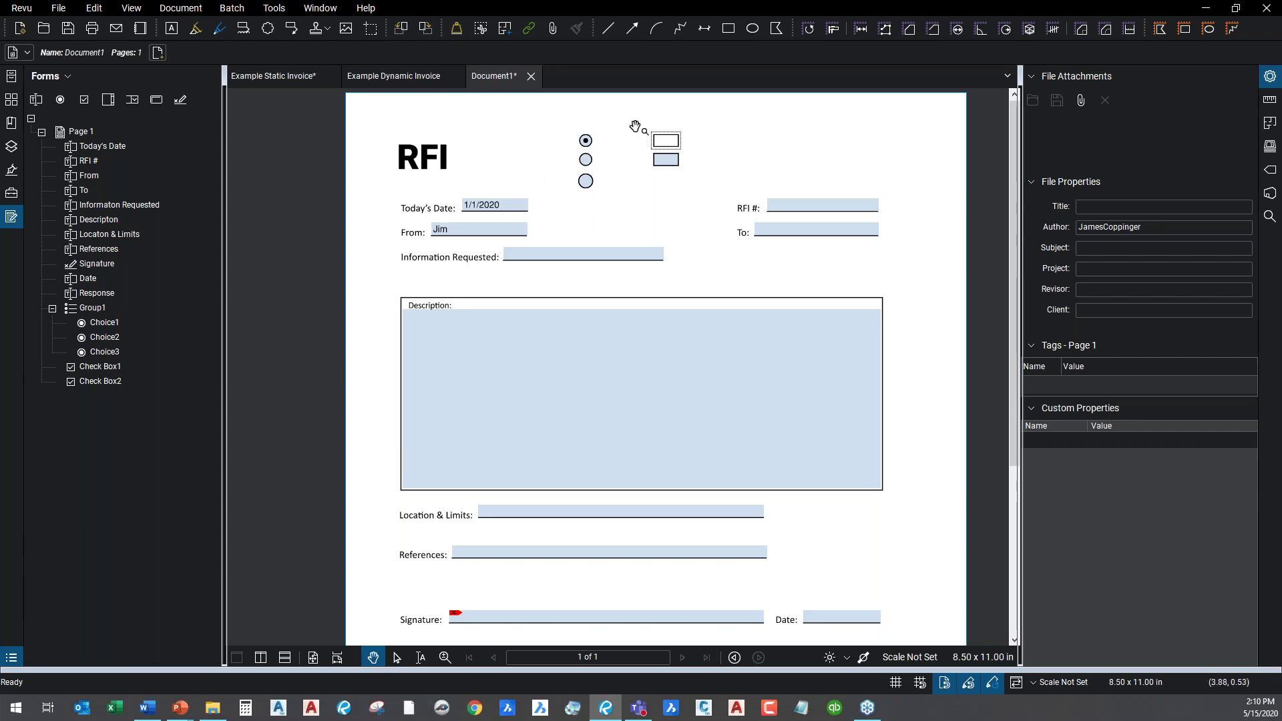
Put focus in the Information Requested field and zoom in on the top of the RFI form.
{"action": "left_click", "coordinate": [796, 168]}
{"action": "left_click", "coordinate": [554, 389]}
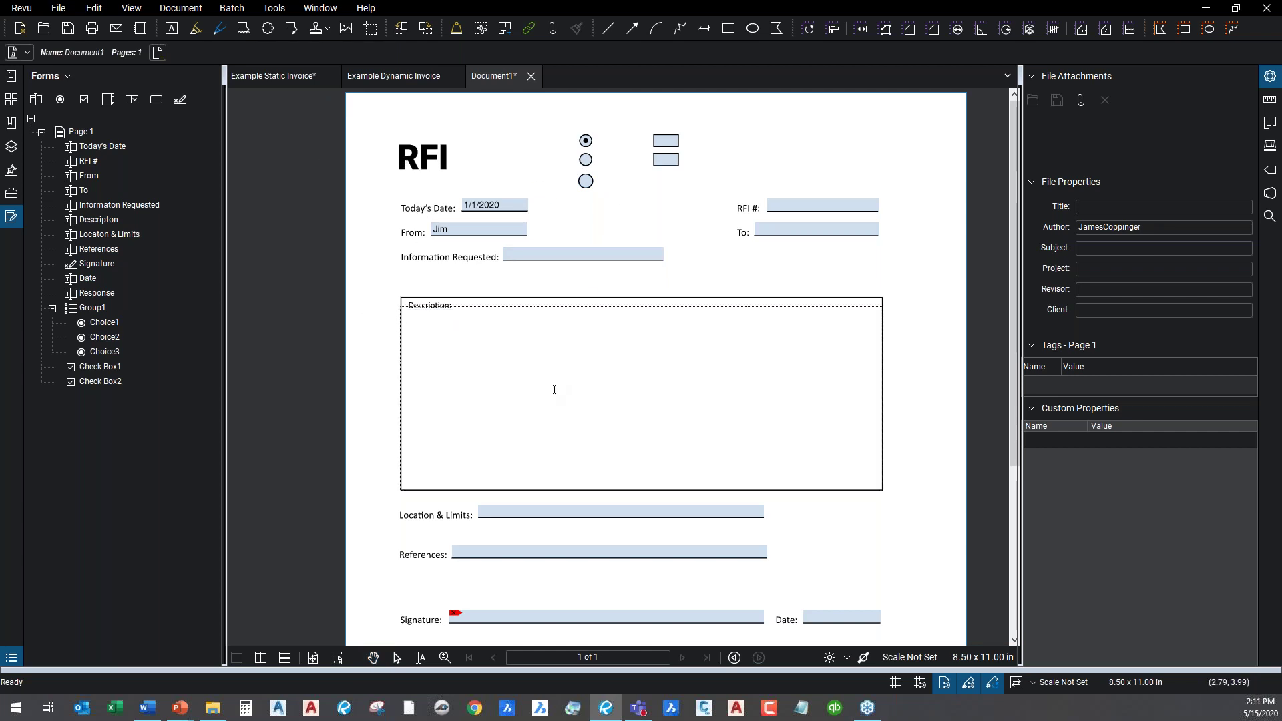
{"action": "left_click", "coordinate": [561, 254]}
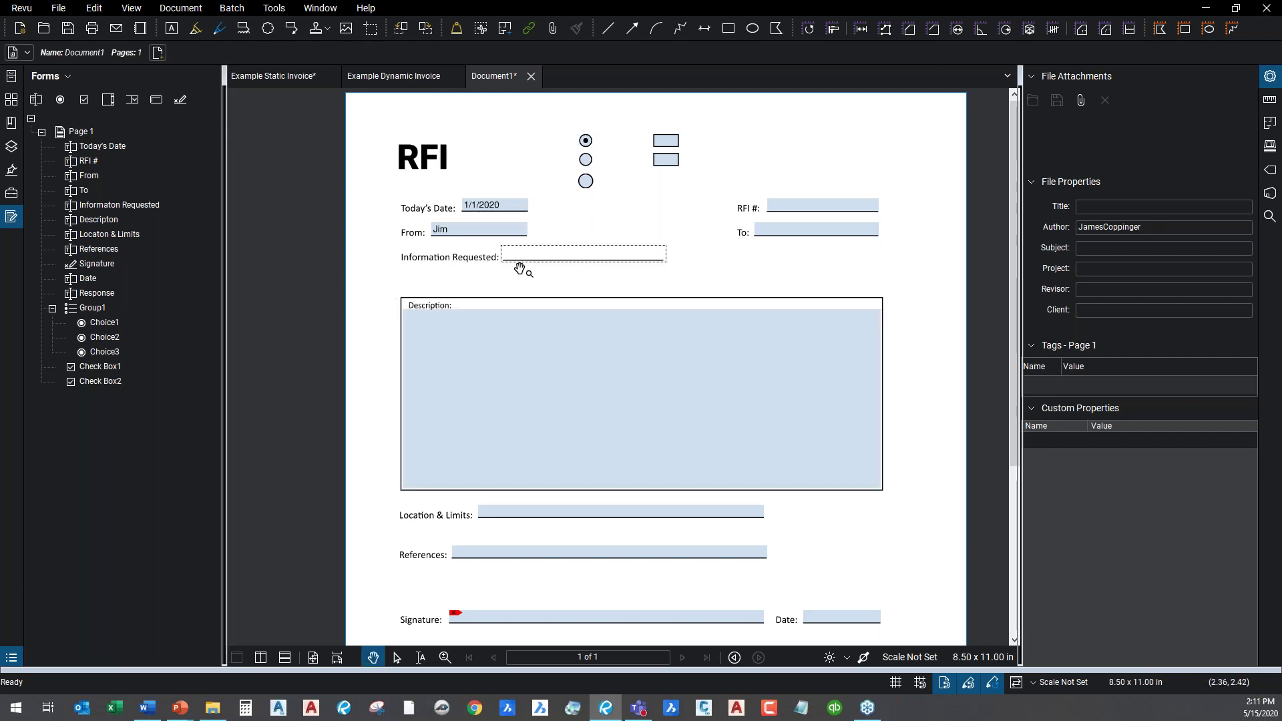
{"action": "scroll", "coordinate": [545, 273], "scroll_direction": "up", "scroll_amount": 3}
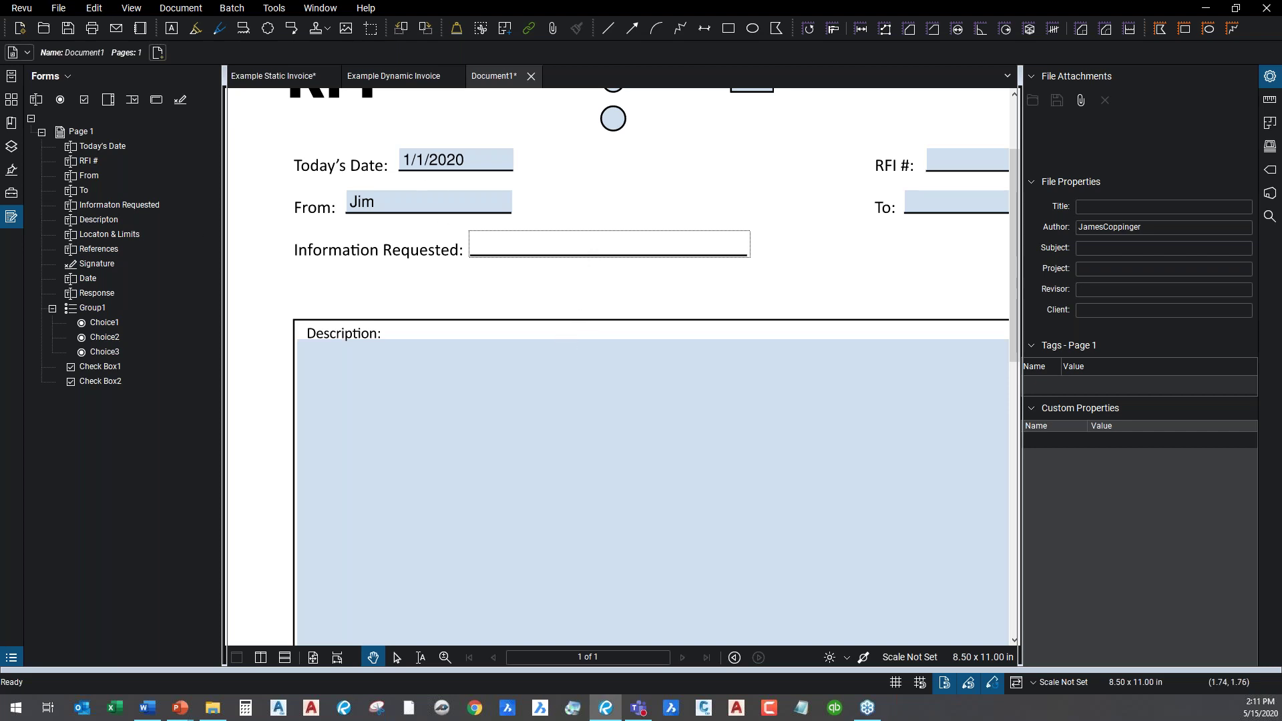
Turn on Multi-line in the Information Requested field's properties.
{"action": "left_click", "coordinate": [94, 205]}
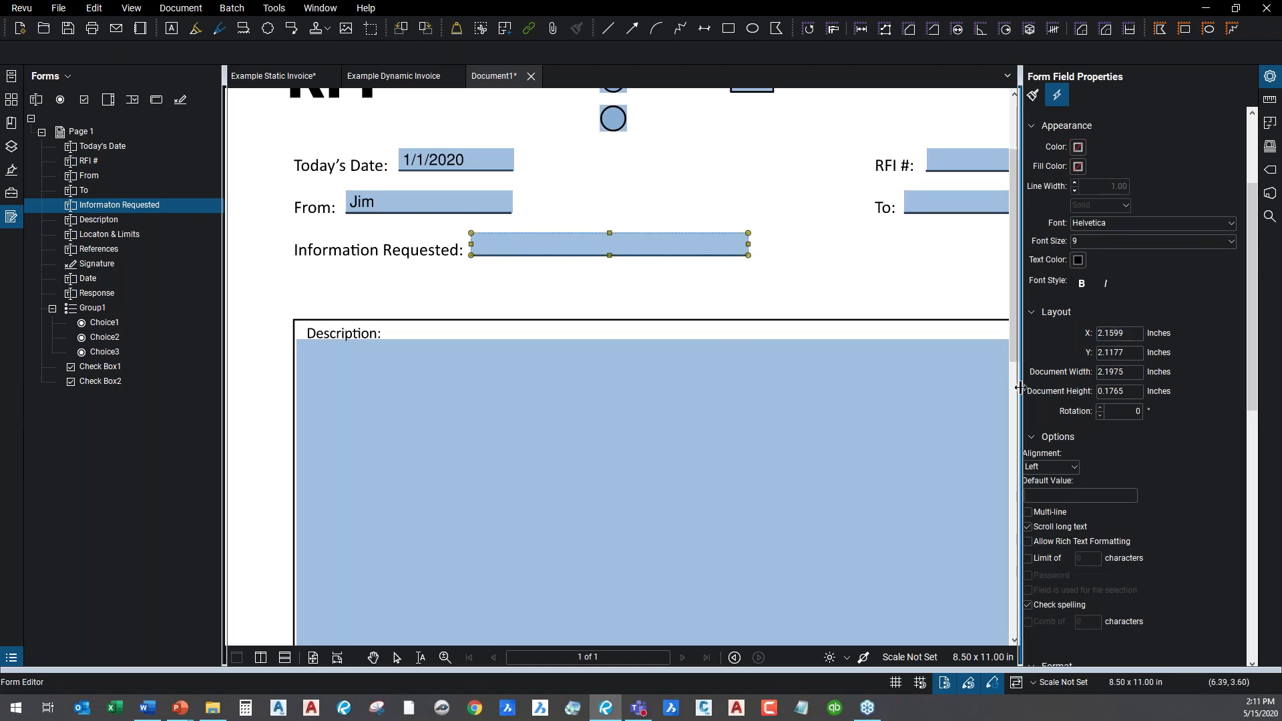
{"action": "left_click_drag", "start_coordinate": [1019, 387], "coordinate": [968, 388]}
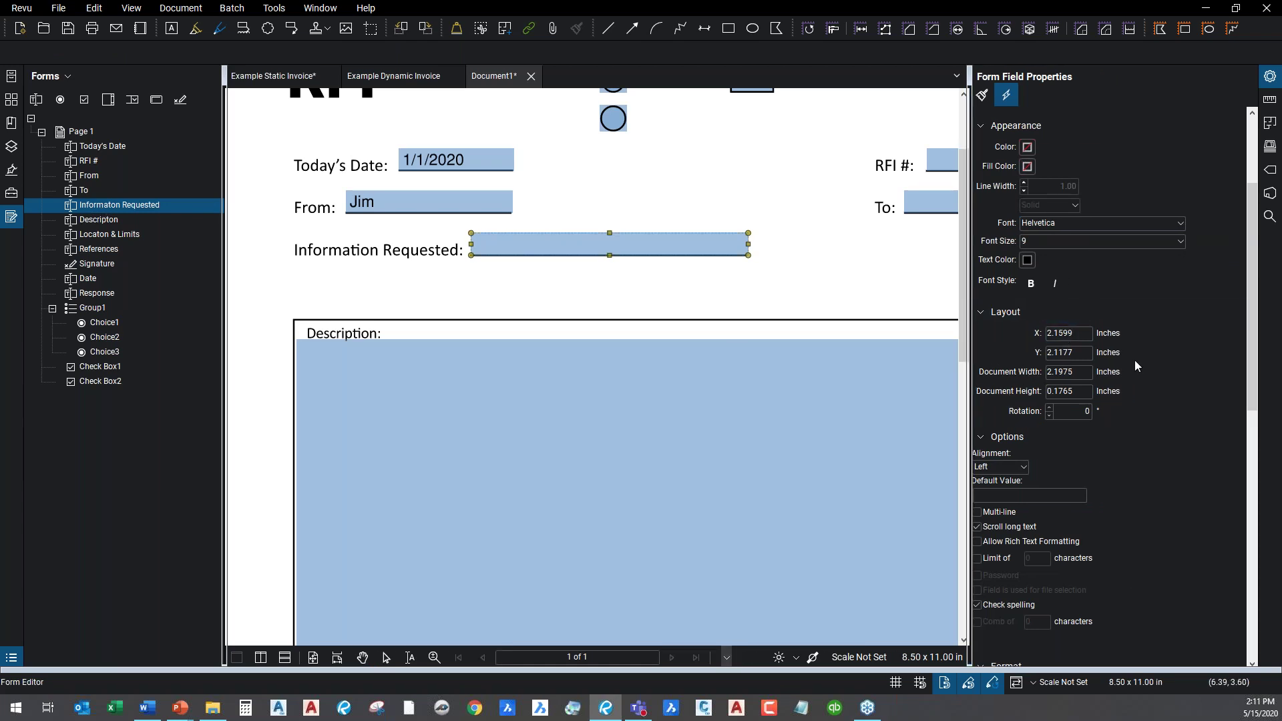
{"action": "scroll", "coordinate": [1093, 307], "scroll_direction": "down", "scroll_amount": 3}
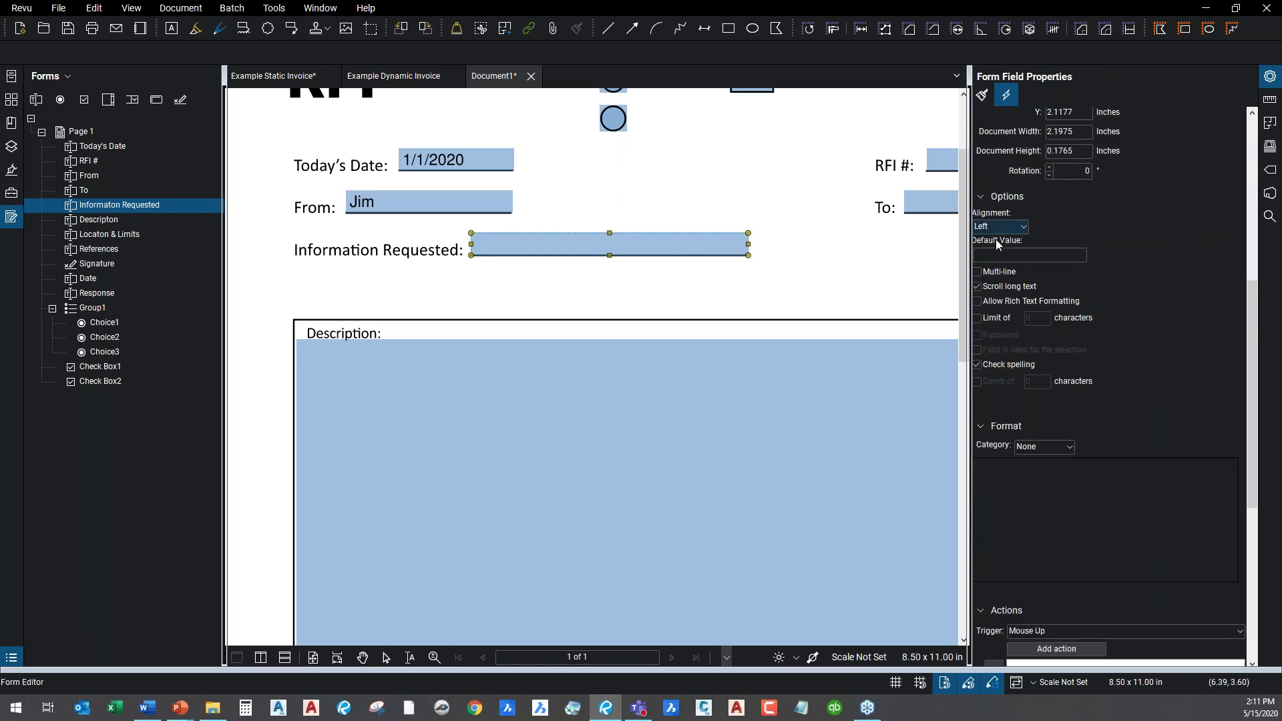
{"action": "scroll", "coordinate": [1039, 661], "scroll_direction": "down", "scroll_amount": 1}
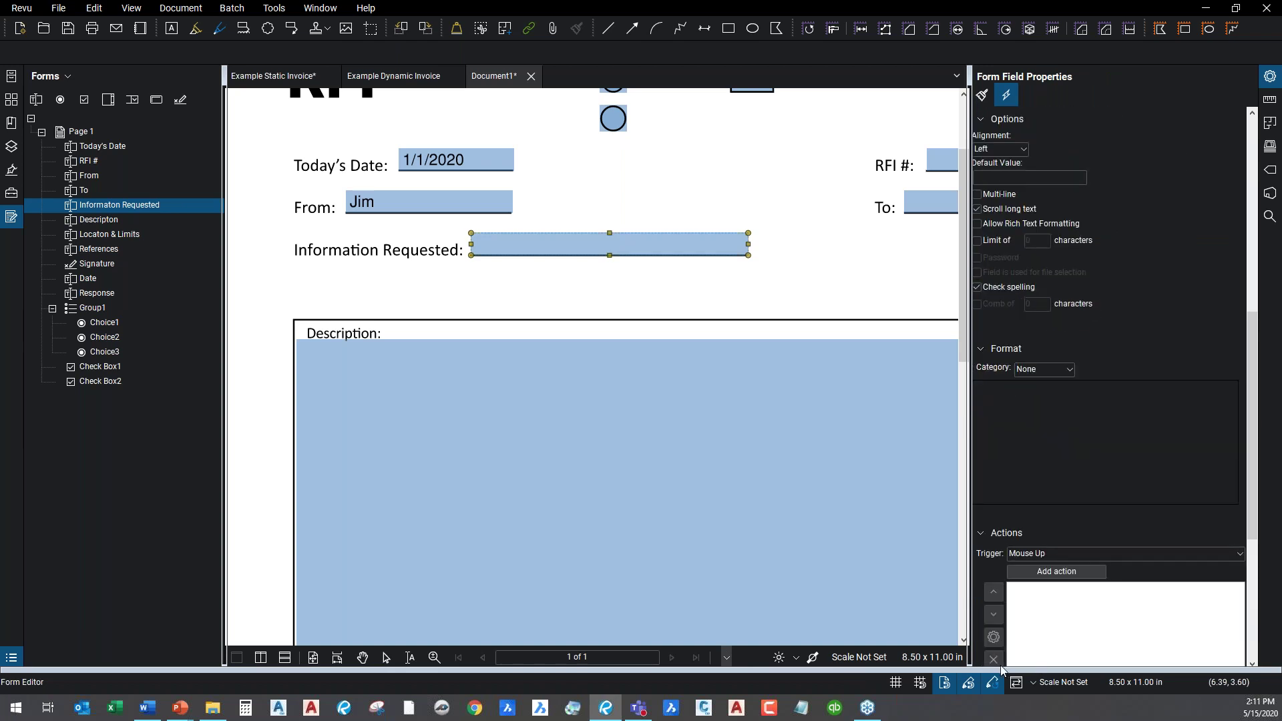
{"action": "scroll", "coordinate": [1069, 488], "scroll_direction": "down", "scroll_amount": 2}
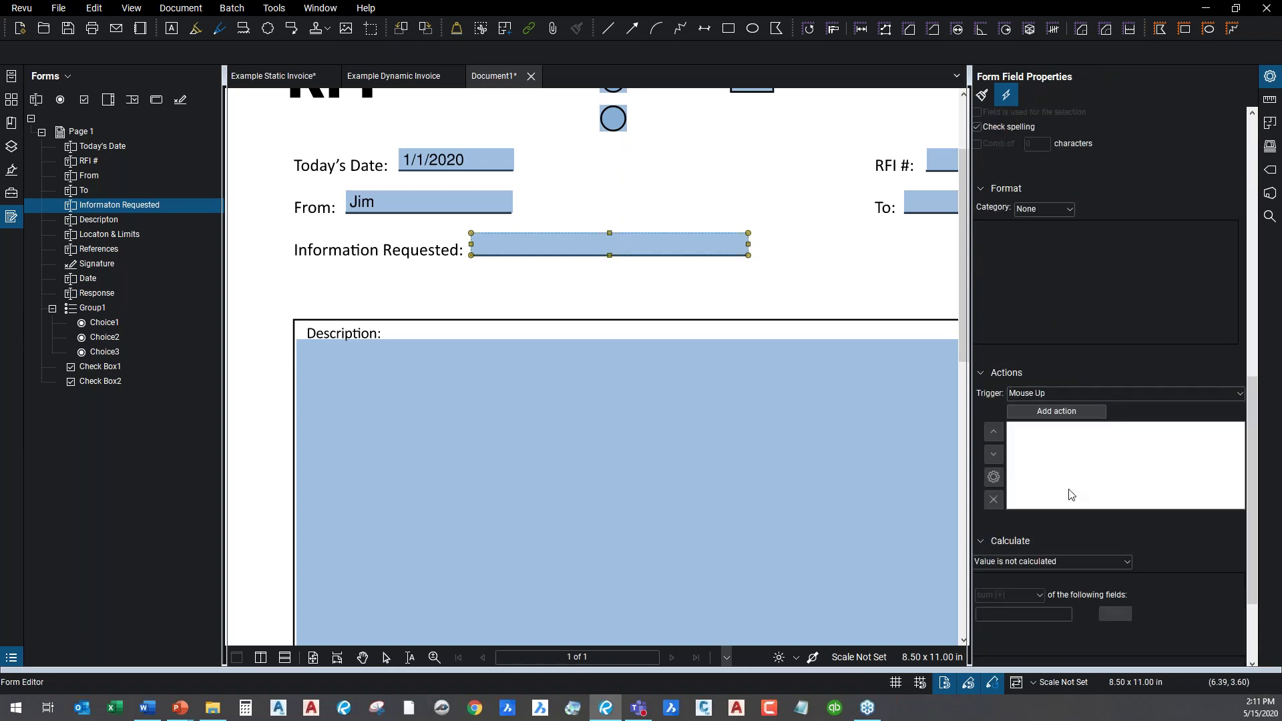
{"action": "scroll", "coordinate": [1115, 251], "scroll_direction": "up", "scroll_amount": 6}
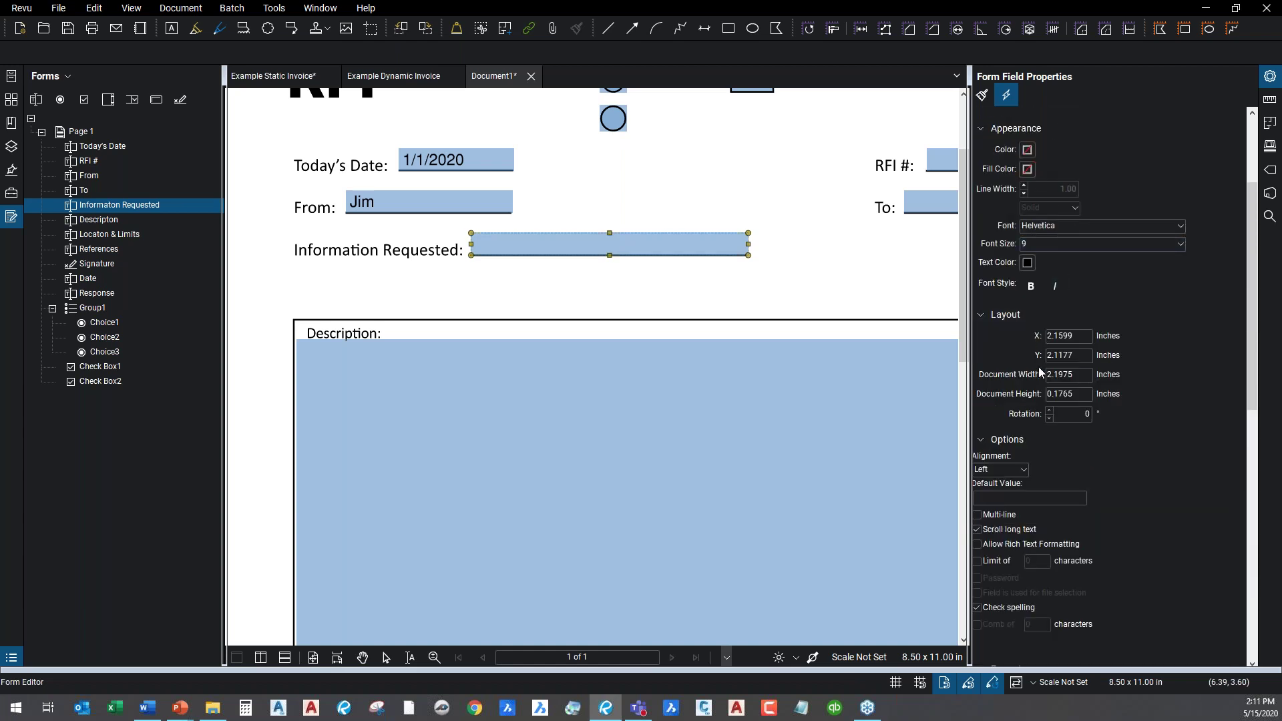
{"action": "left_click", "coordinate": [978, 515]}
Enlarge the Information Requested field to about 3.15 × 0.78 inches, reaching toward Description.
{"action": "left_click_drag", "start_coordinate": [609, 254], "coordinate": [618, 331]}
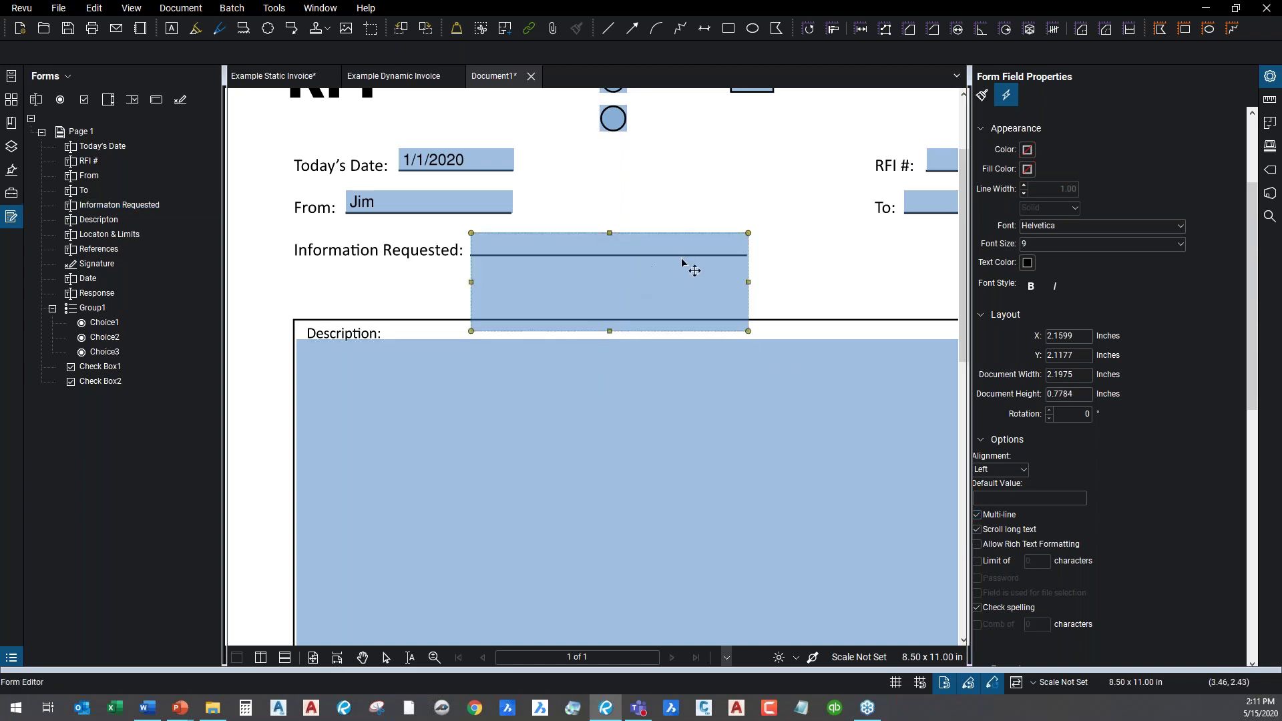
{"action": "left_click_drag", "start_coordinate": [748, 281], "coordinate": [868, 291]}
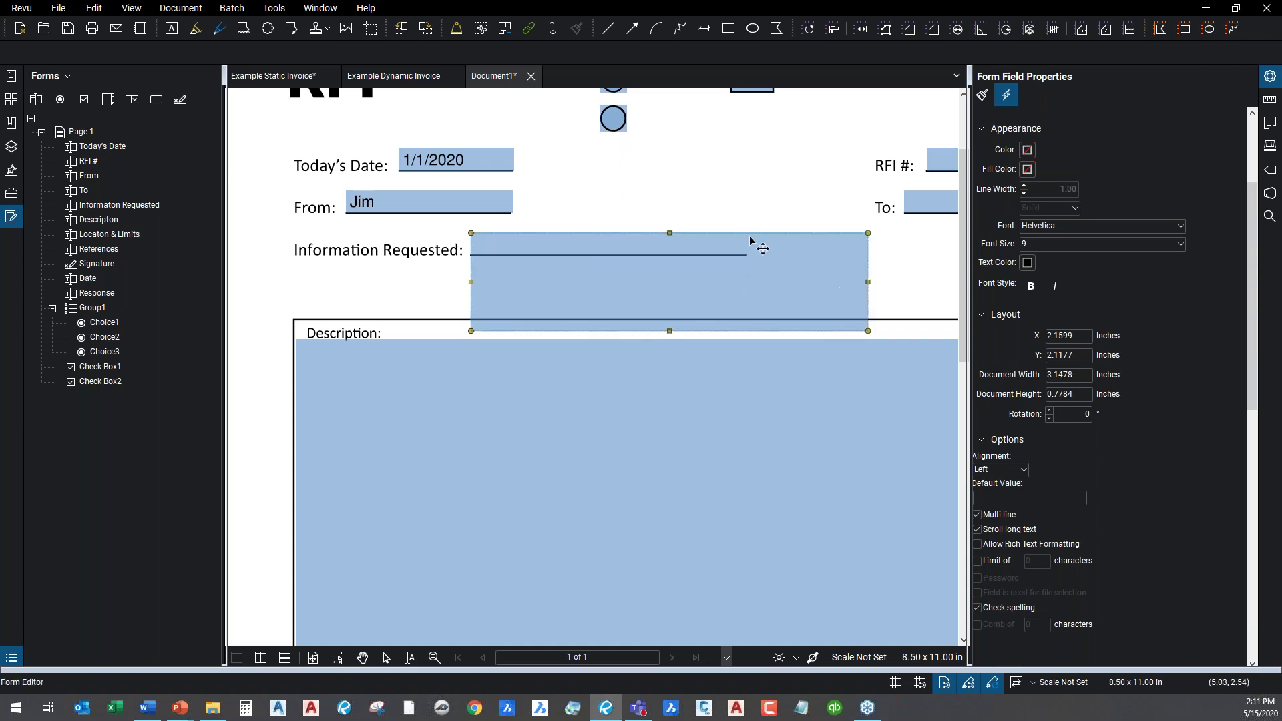
{"action": "mouse_move", "coordinate": [669, 233]}
{"action": "left_mouse_down"}
{"action": "mouse_move", "coordinate": [679, 203]}
{"action": "mouse_move", "coordinate": [673, 221]}
{"action": "left_mouse_up"}
Exit Form Editor and fill Information Requested with several lines of test text.
{"action": "key", "text": "Escape"}
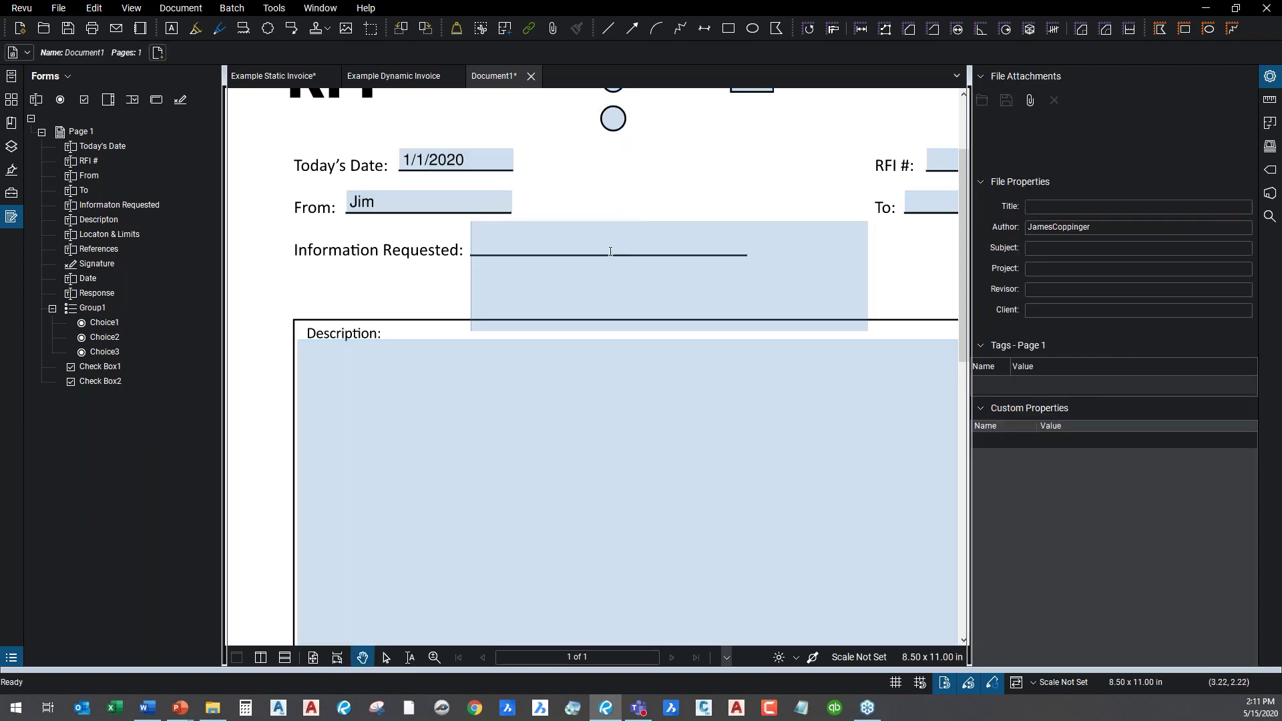
{"action": "left_click", "coordinate": [512, 251]}
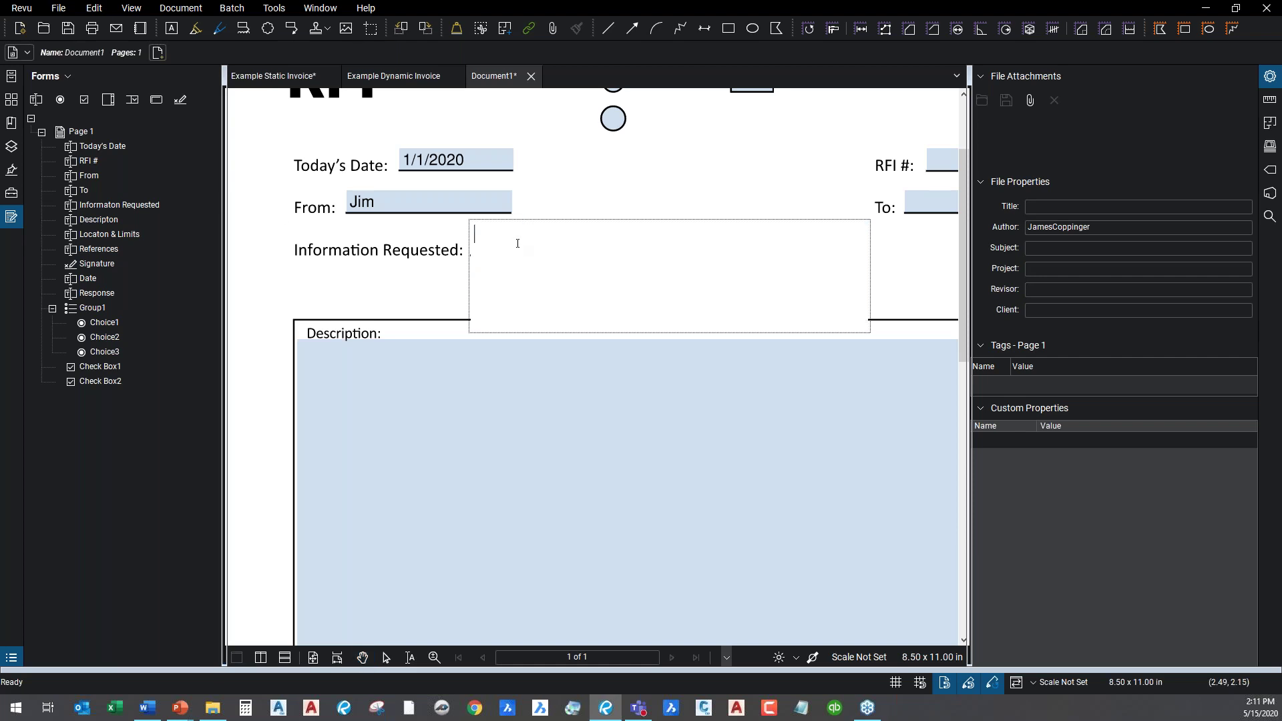
{"action": "type", "text": "rwrtertertewrt"}
{"action": "key", "text": "Return"}
{"action": "type", "text": "wwrt"}
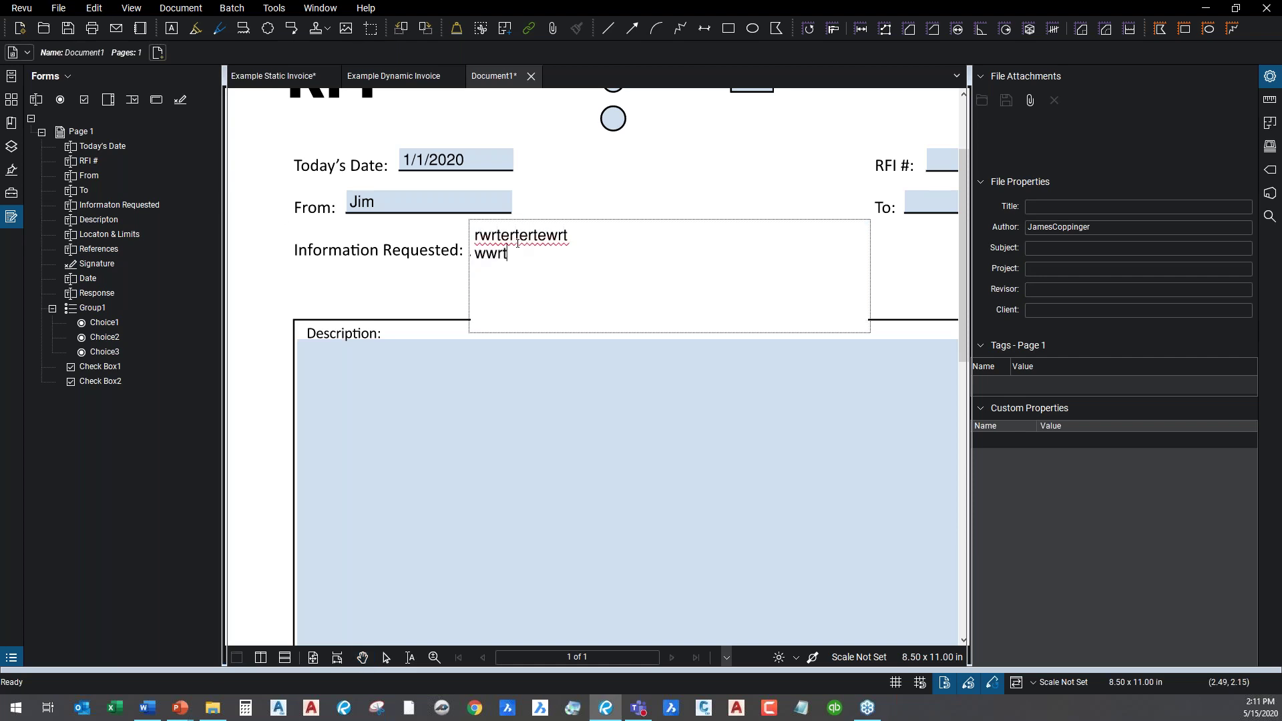
{"action": "type", "text": "werrywtywrtywrtywrtywrtywrtywr tyrtyr"}
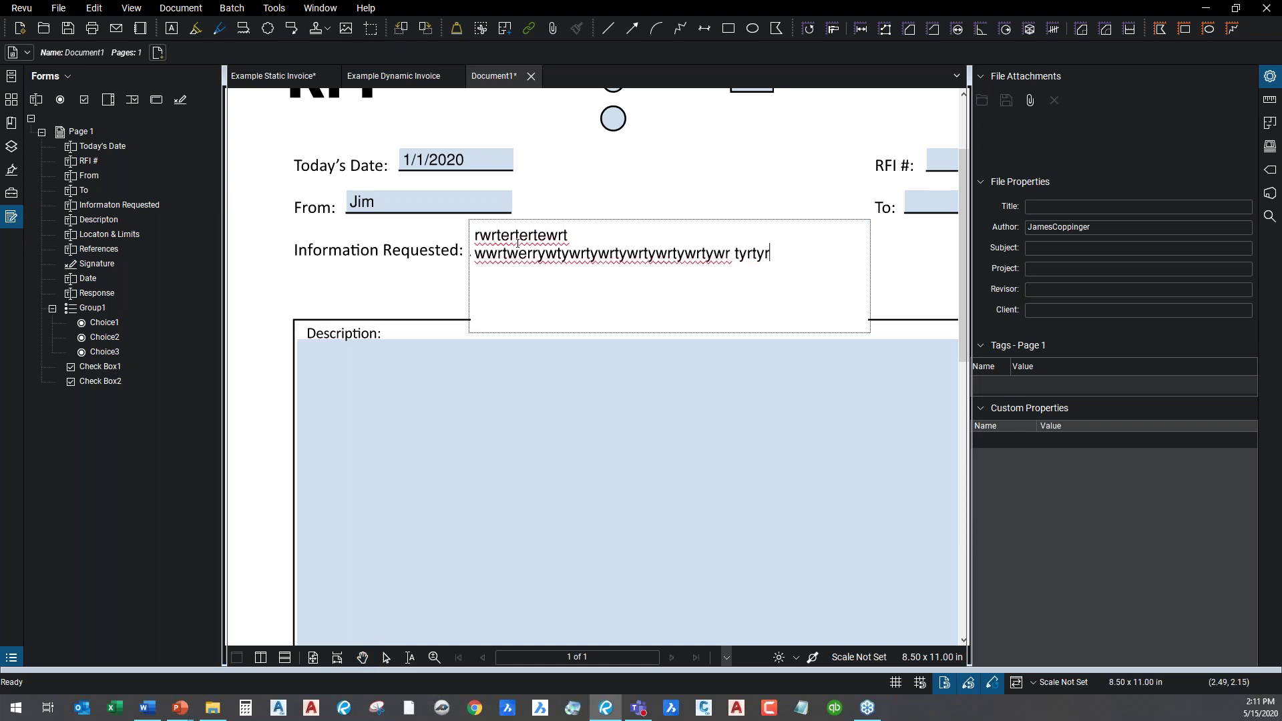
{"action": "type", "text": " tyw rtywrtywrtywrtyertywrtywrt"}
{"action": "key", "text": "Return"}
{"action": "type", "text": "ertyrwty"}
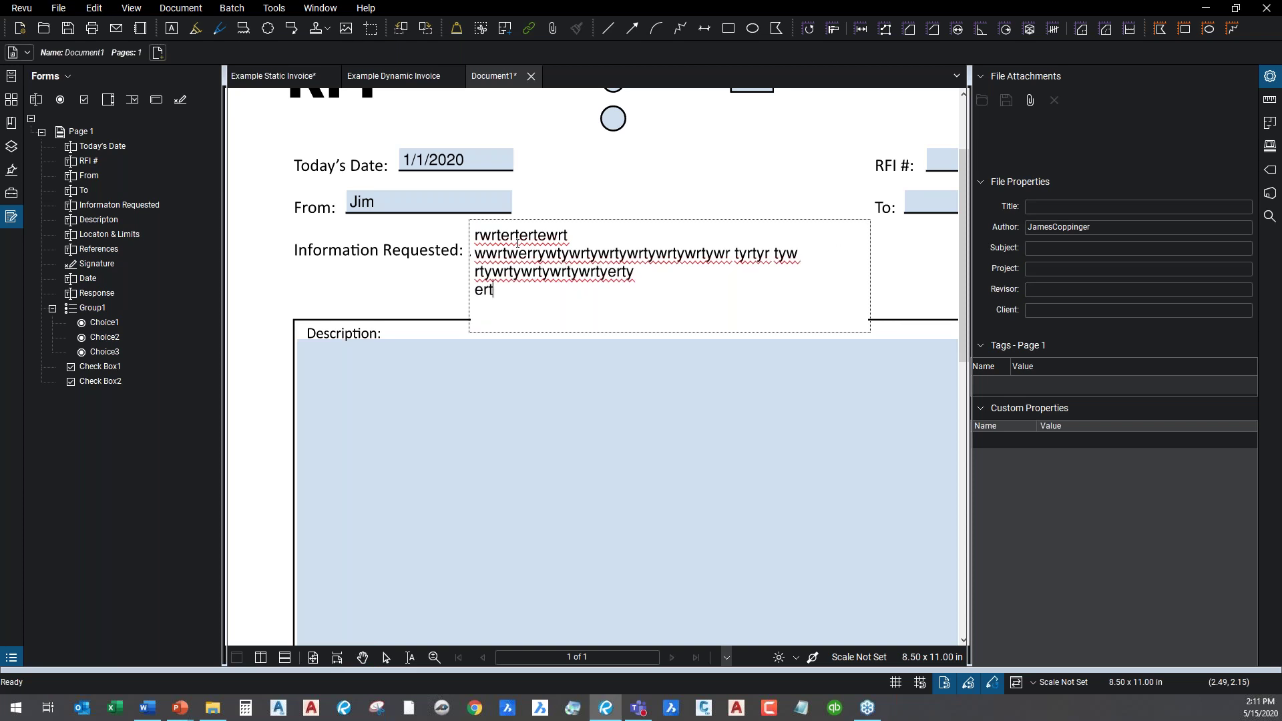
{"action": "key", "text": "Return"}
{"action": "type", "text": "e"}
{"action": "key", "text": "Return"}
{"action": "key", "text": "Return"}
{"action": "type", "text": "rtvertver"}
{"action": "type", "text": "twerthe"}
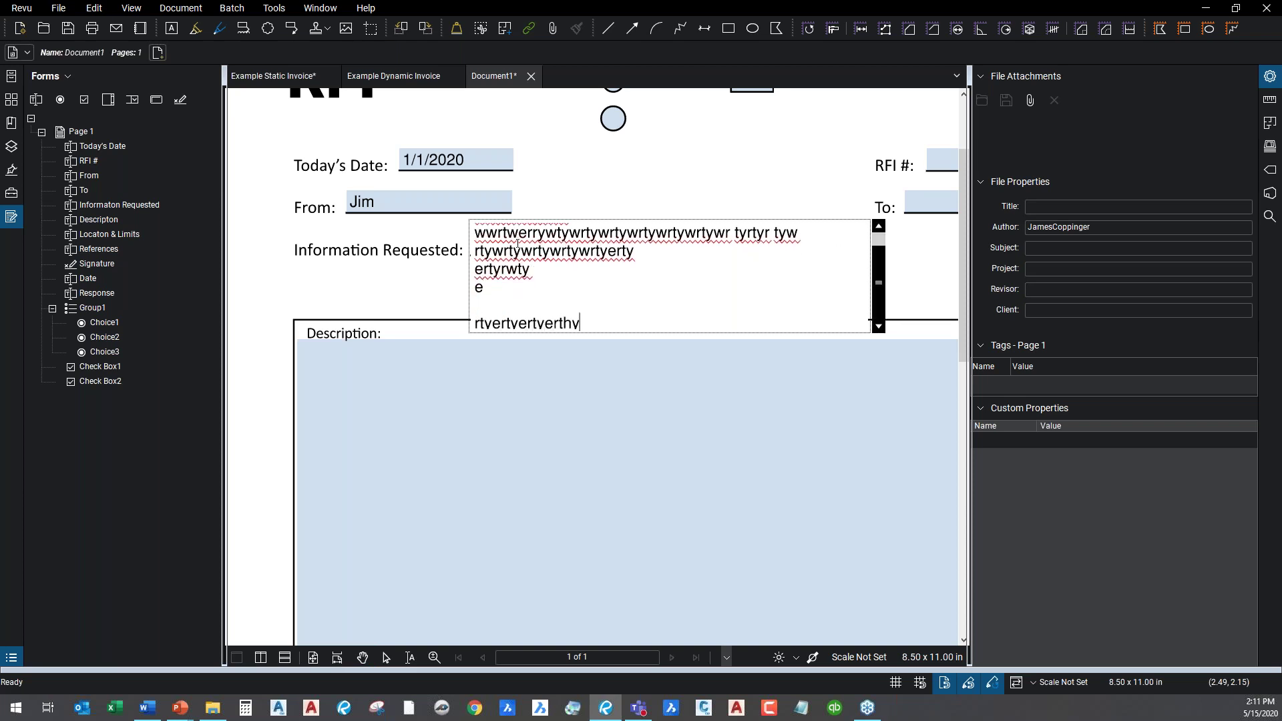
{"action": "left_click", "coordinate": [726, 169]}
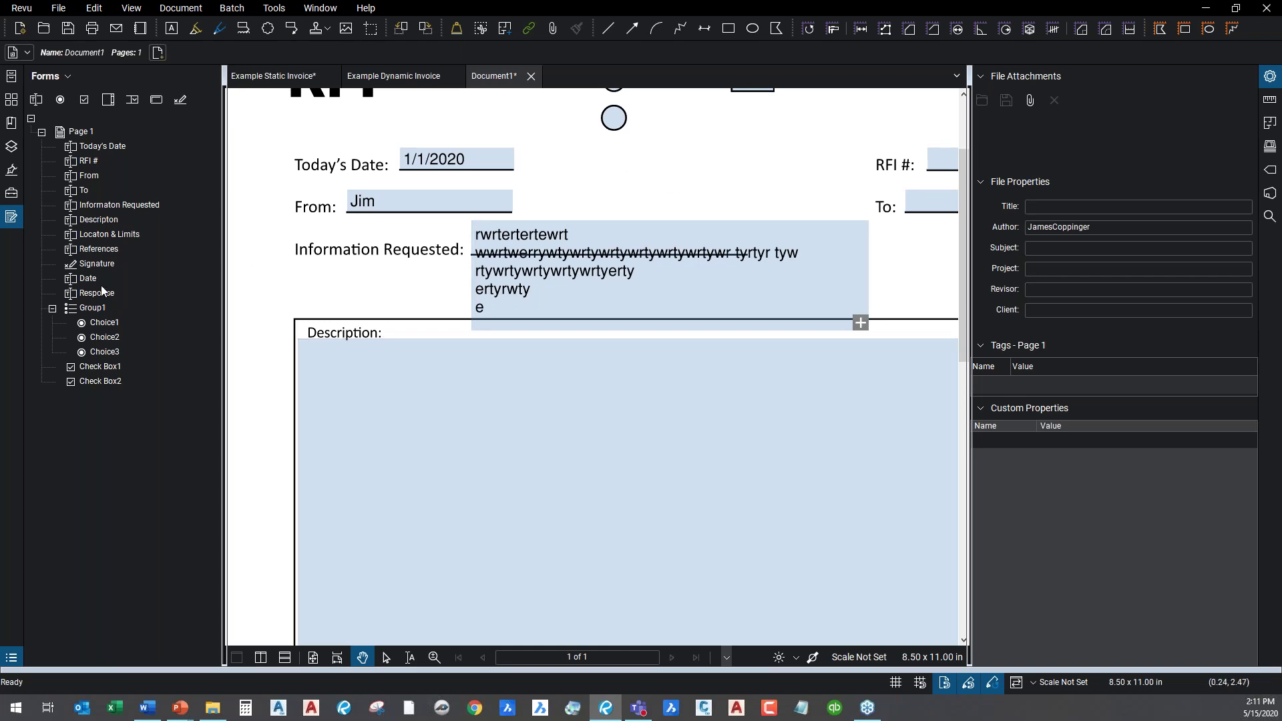
Confirm the Date field's format is Date, m/d/yyyy, then leave Form Editor.
{"action": "left_click", "coordinate": [79, 276]}
{"action": "scroll", "coordinate": [1088, 462], "scroll_direction": "down", "scroll_amount": 3}
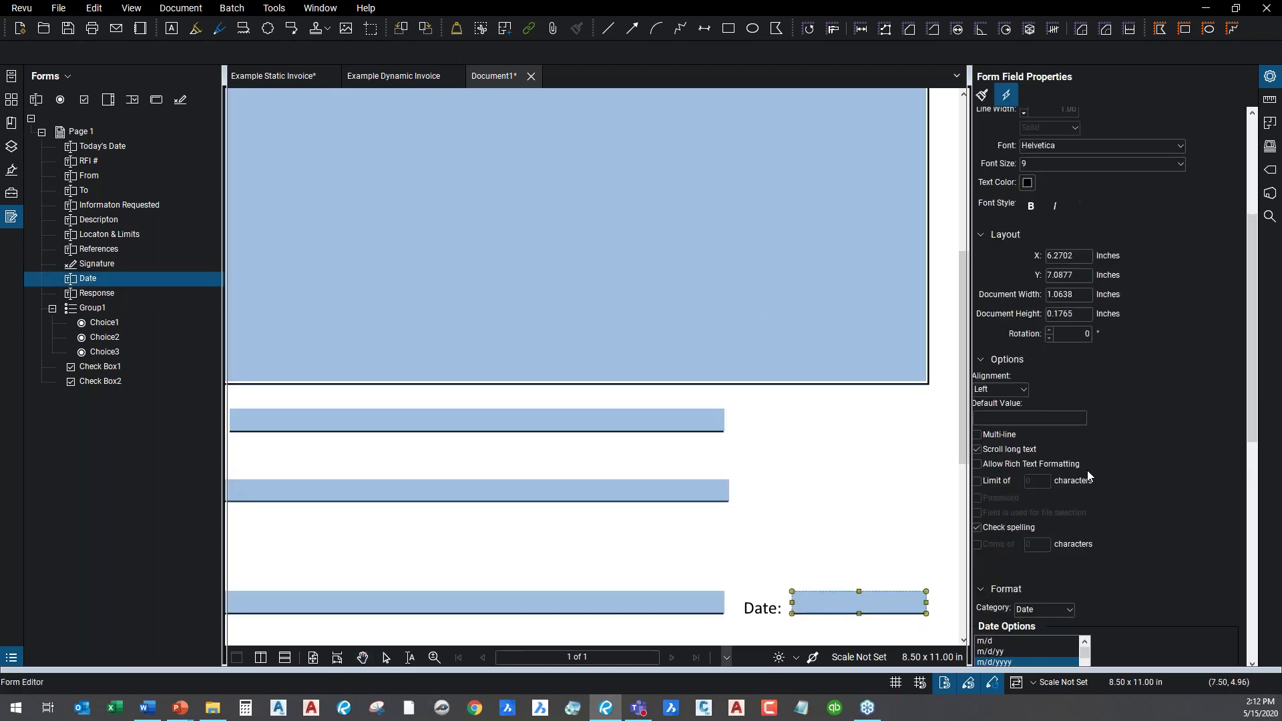
{"action": "scroll", "coordinate": [1056, 379], "scroll_direction": "down", "scroll_amount": 6}
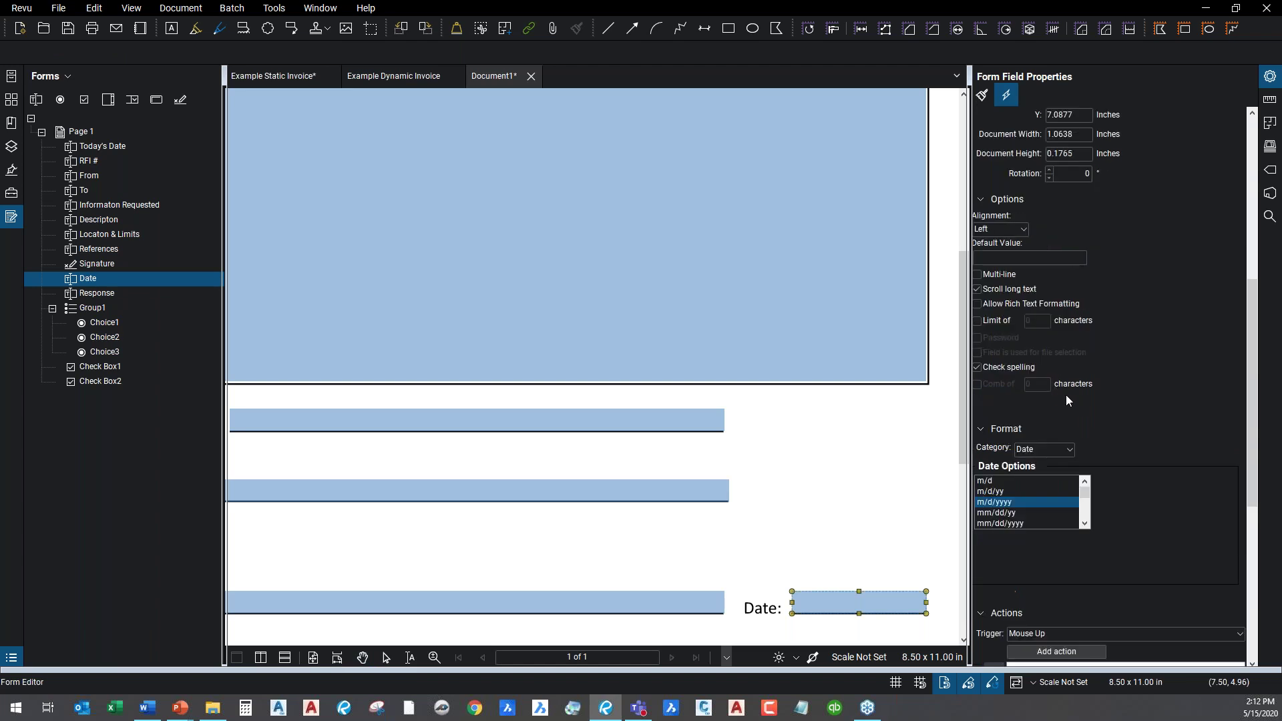
{"action": "scroll", "coordinate": [1059, 440], "scroll_direction": "down", "scroll_amount": 9}
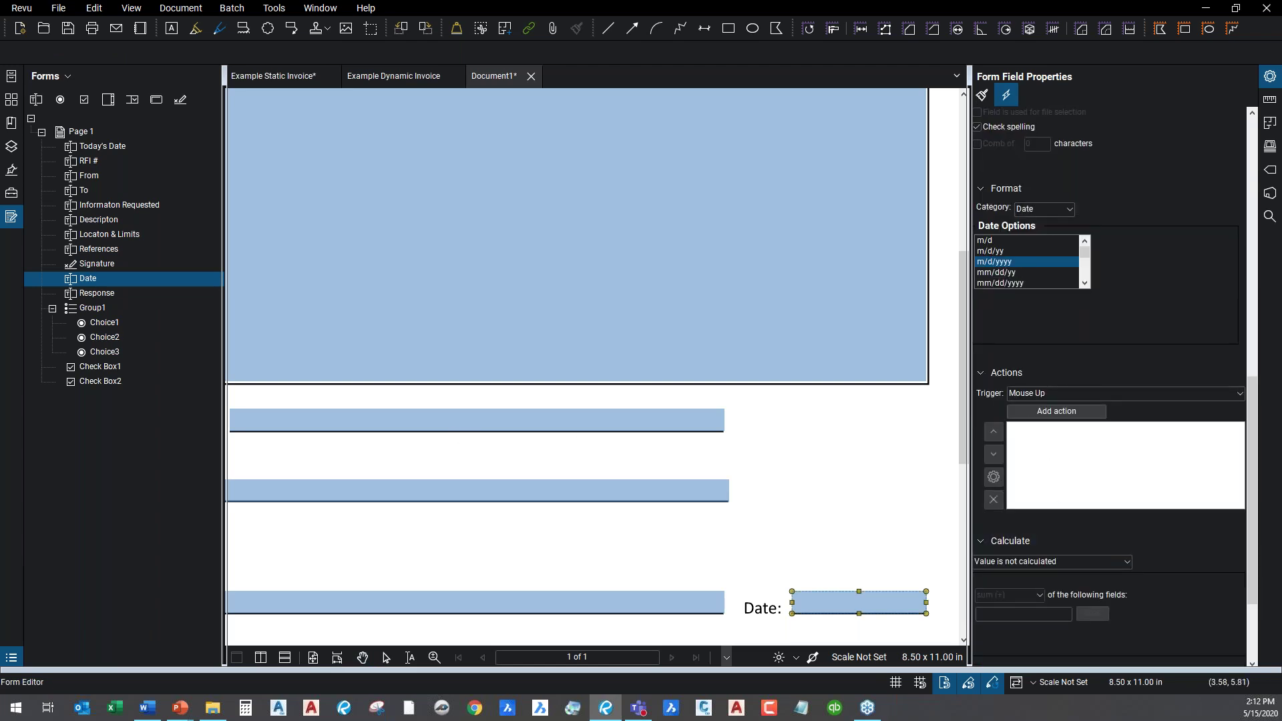
{"action": "key", "text": "Escape"}
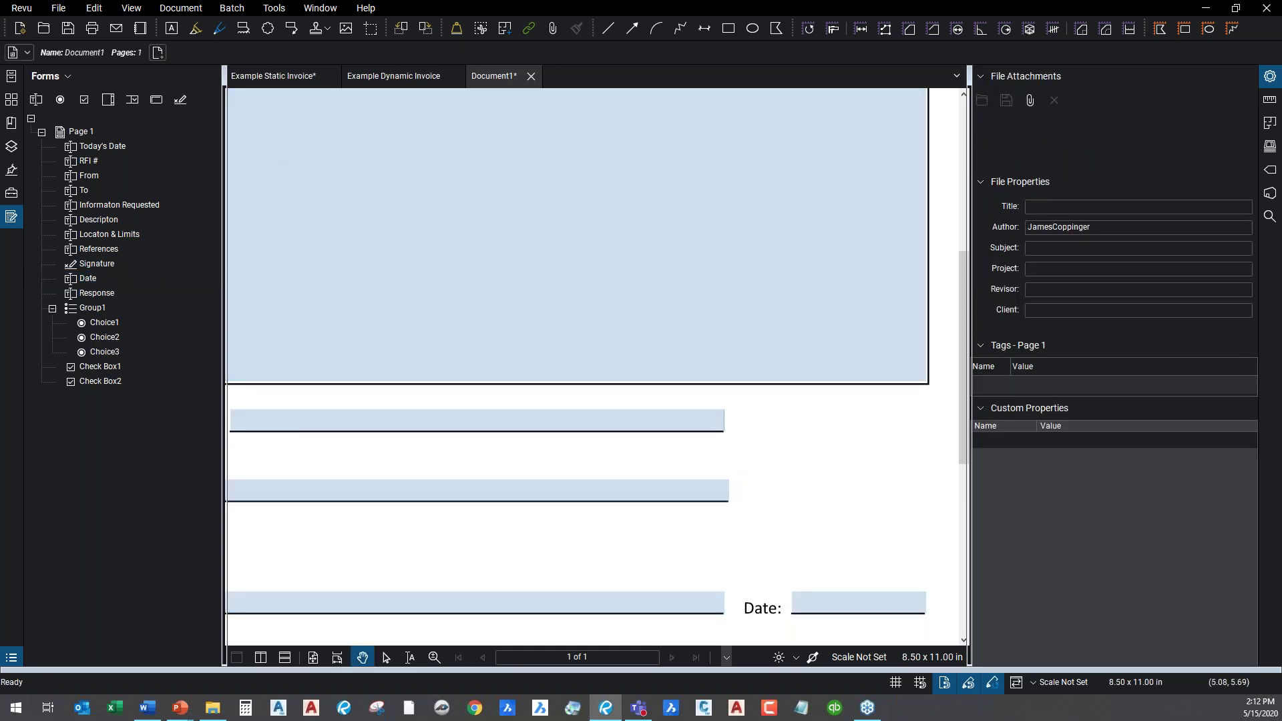
Fit the whole filled-in RFI page in view with Ctrl+0.
{"action": "key", "text": "ctrl+0"}
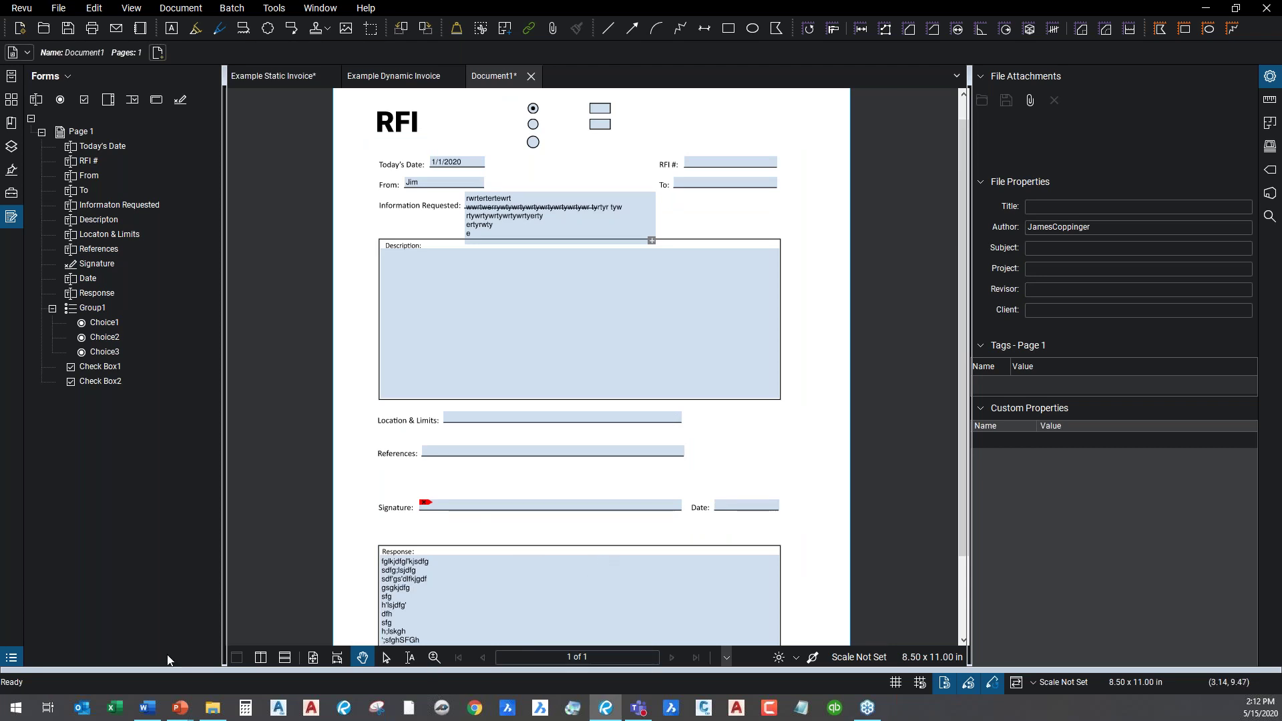
Switch back to the PowerPoint slide show showing DEMO TIME!
{"action": "mouse_move", "coordinate": [181, 709]}
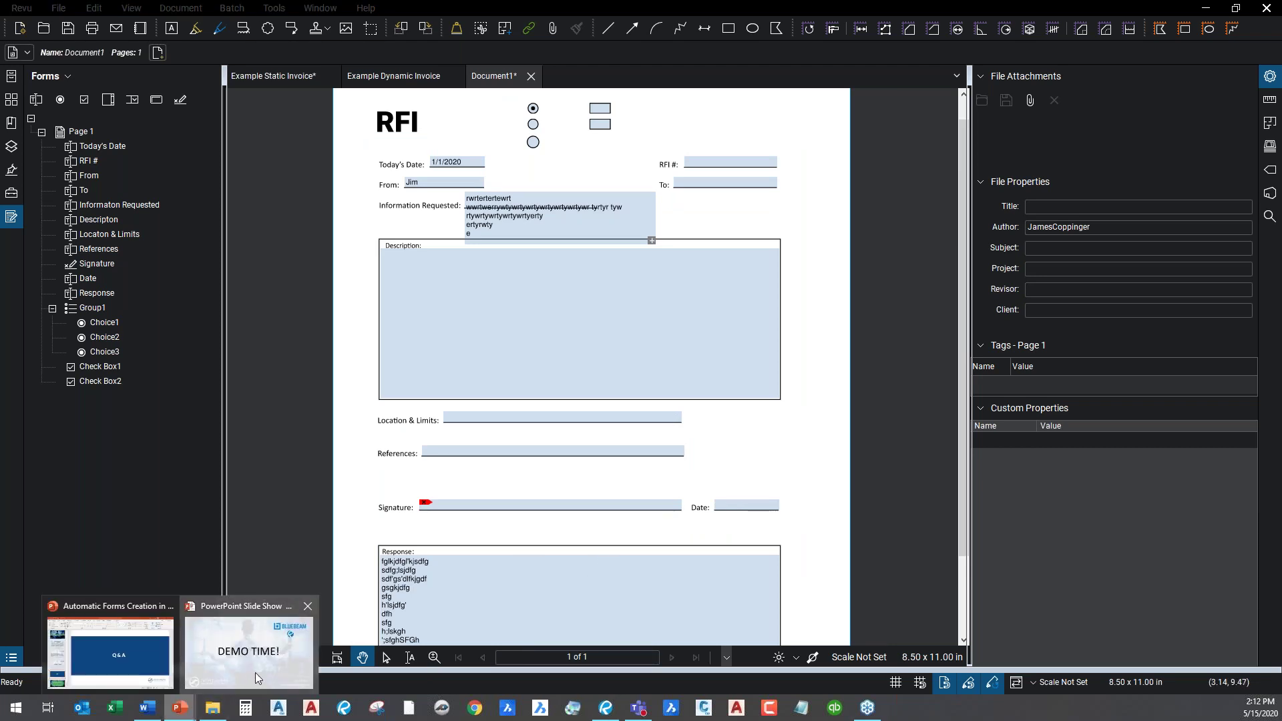